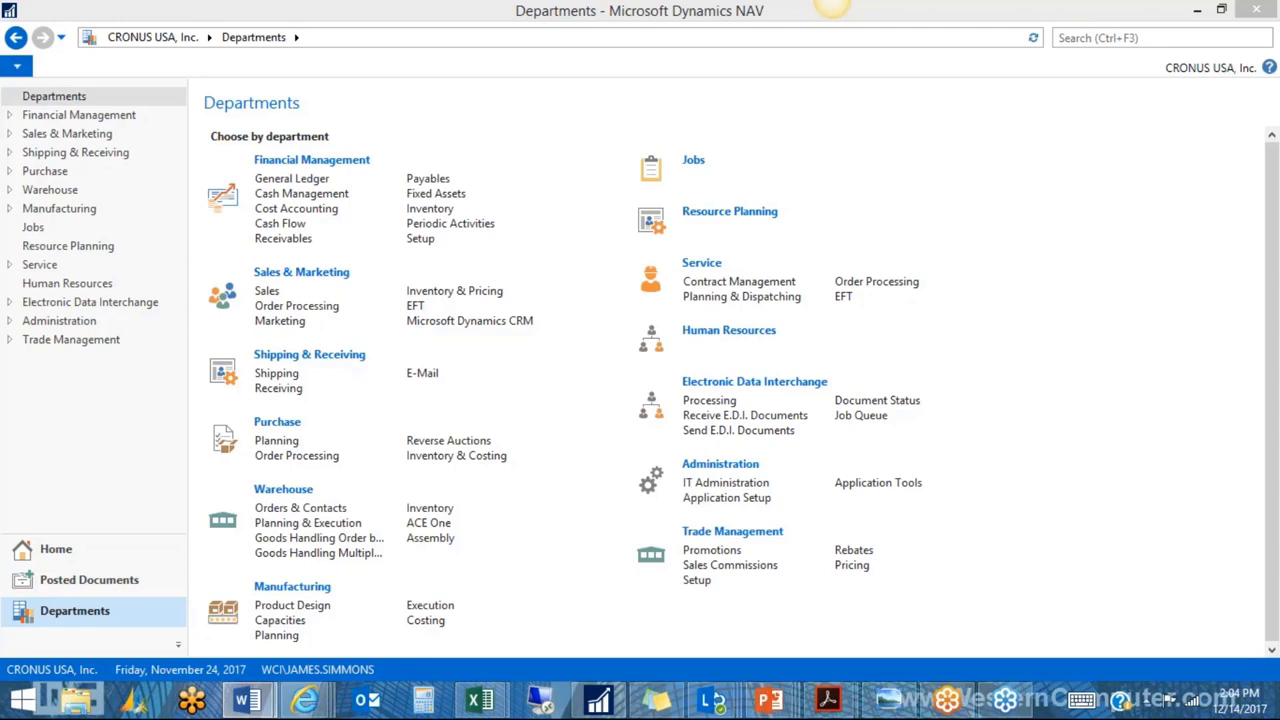
# Search for "inv set" and open the Inventory Setup page under Financial Management.
pyautogui.click(1094, 40)
pyautogui.write('sal')
pyautogui.click(1094, 46)
pyautogui.write('inv')
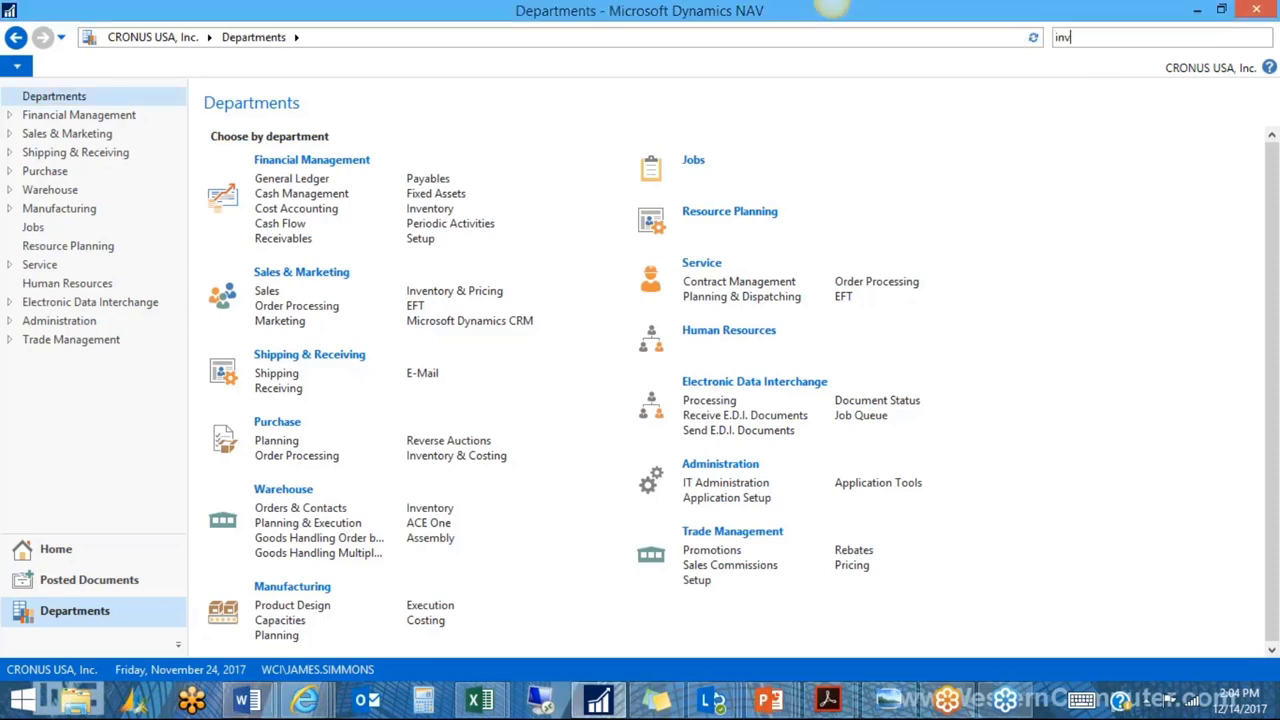
pyautogui.write('set')
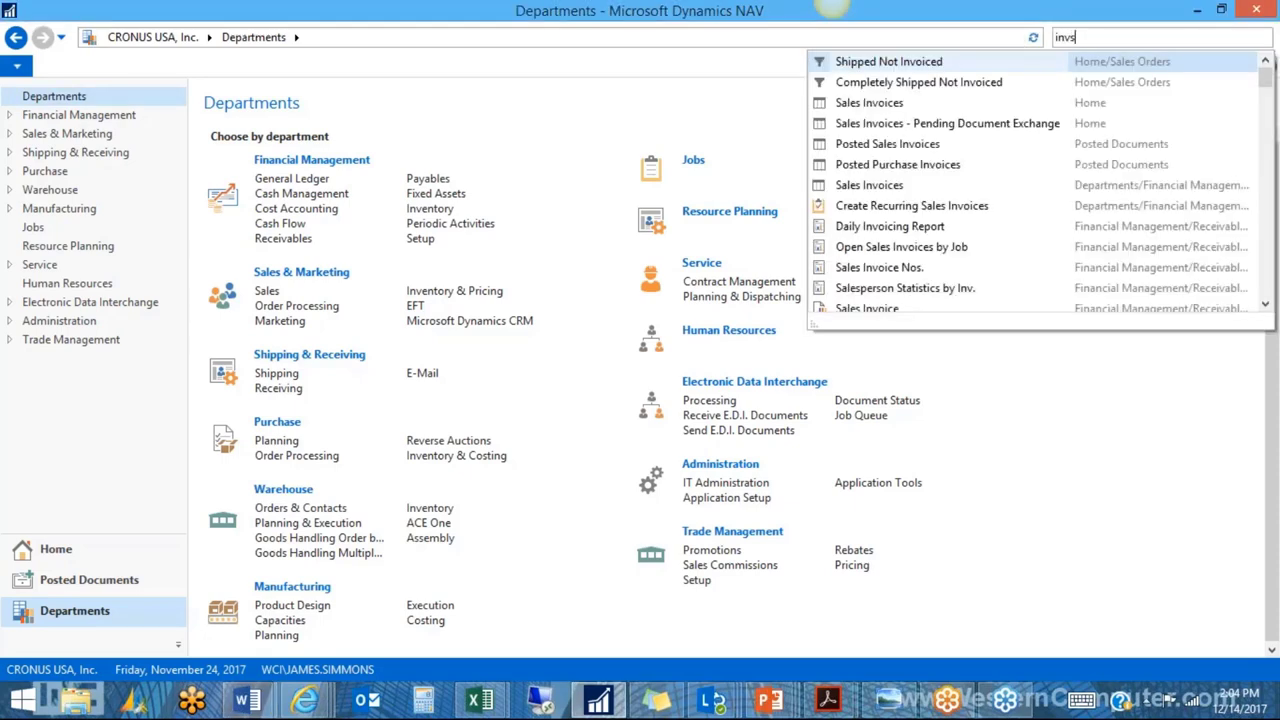
pyautogui.press('BackSpace')
pyautogui.press('BackSpace')
pyautogui.press('BackSpace')
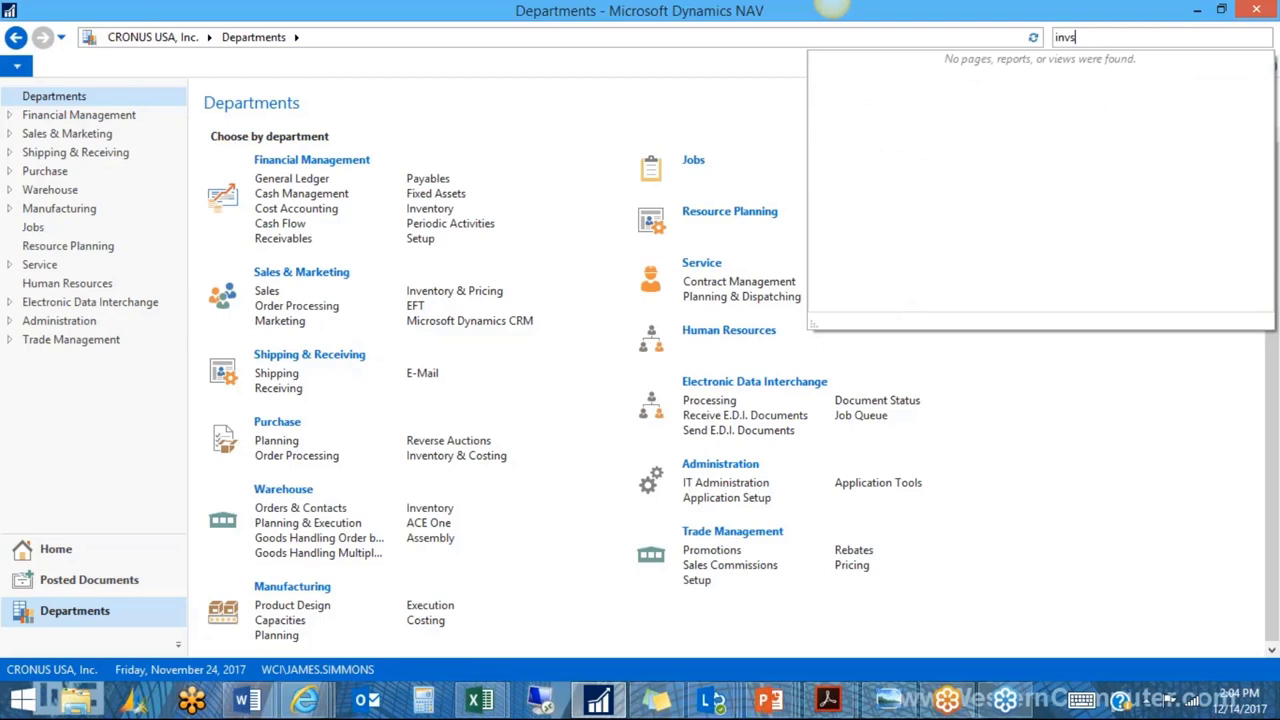
pyautogui.write('set')
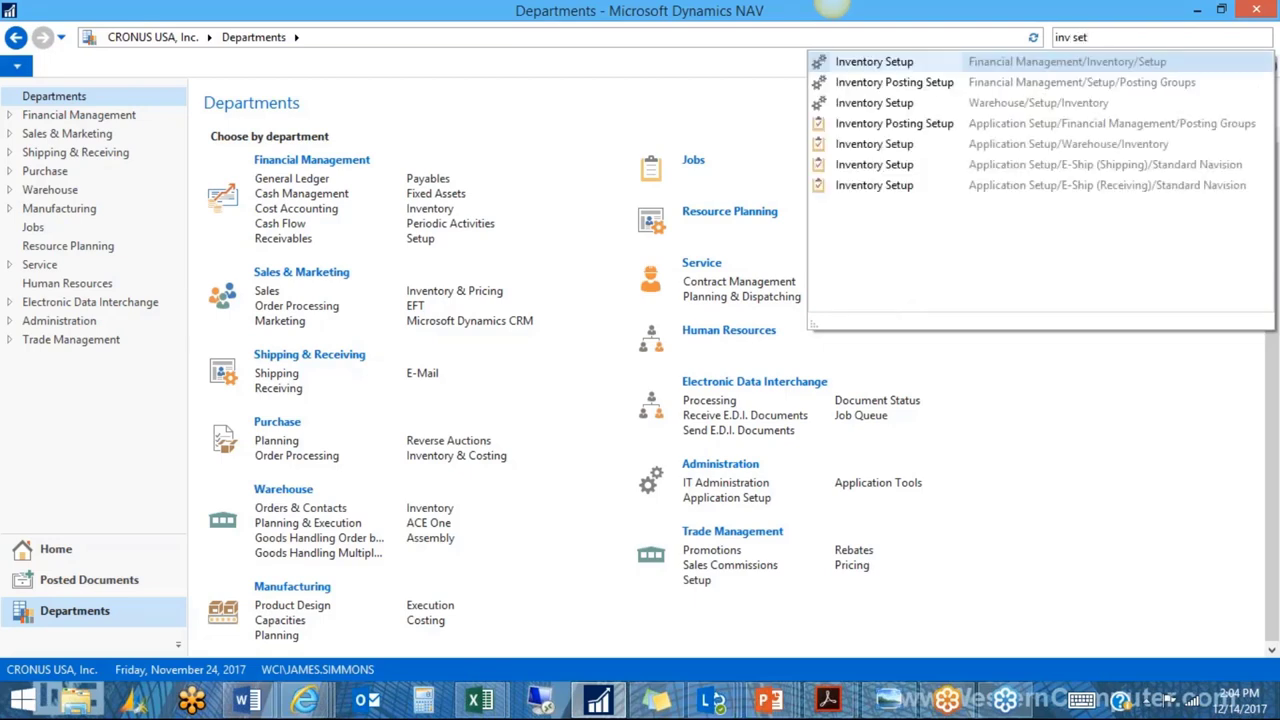
pyautogui.click(871, 62)
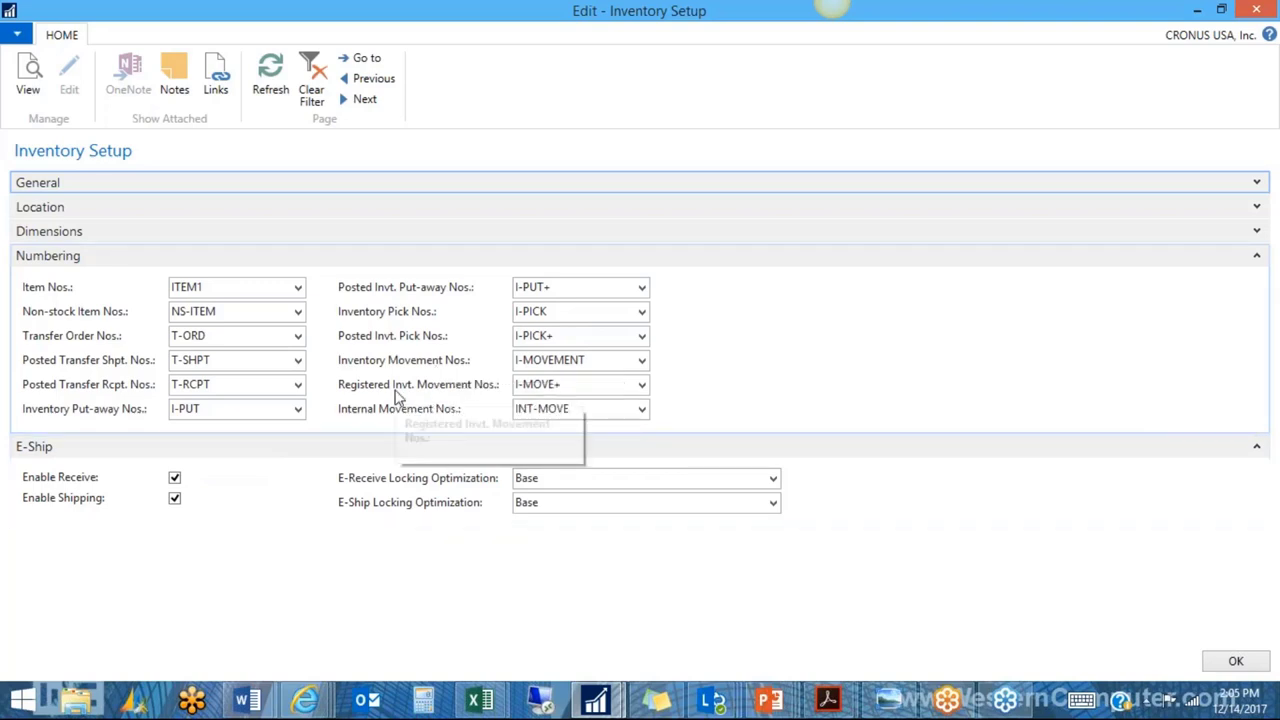
# Examine the full number series list for the Inventory Put-away Nos. field, keeping I-PUT, and close Inventory Setup.
pyautogui.click(299, 411)
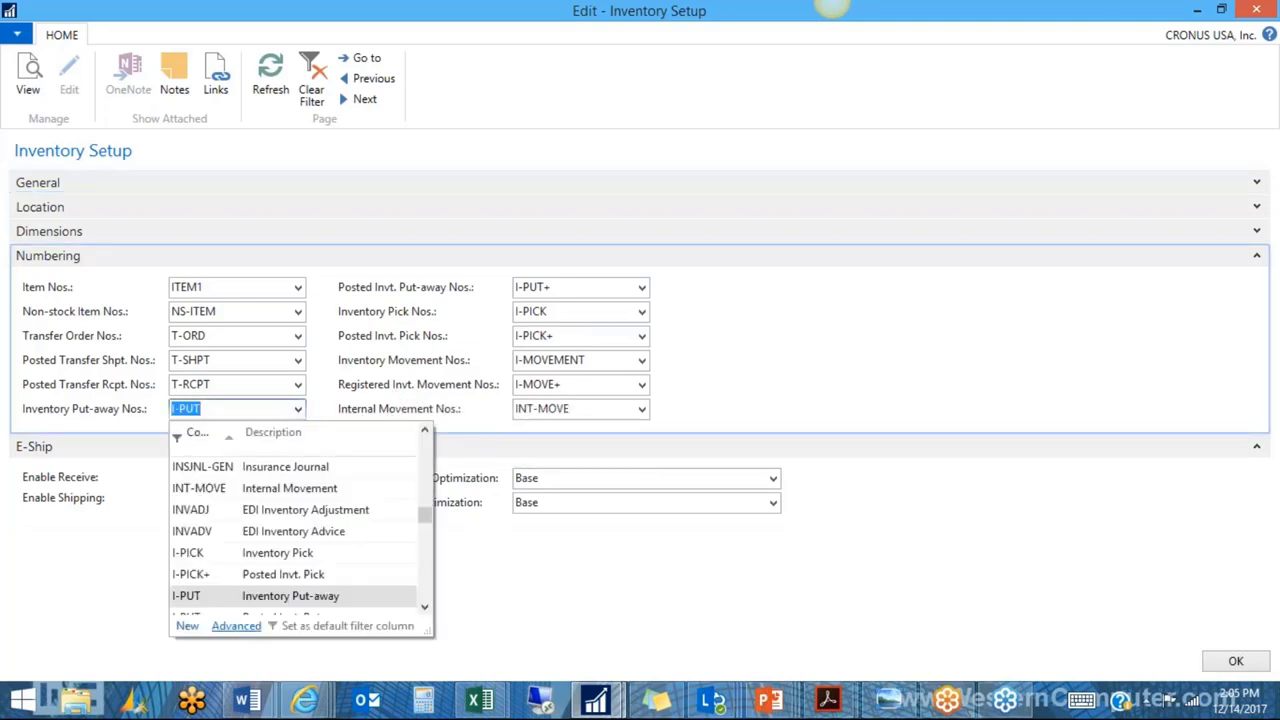
pyautogui.click(236, 625)
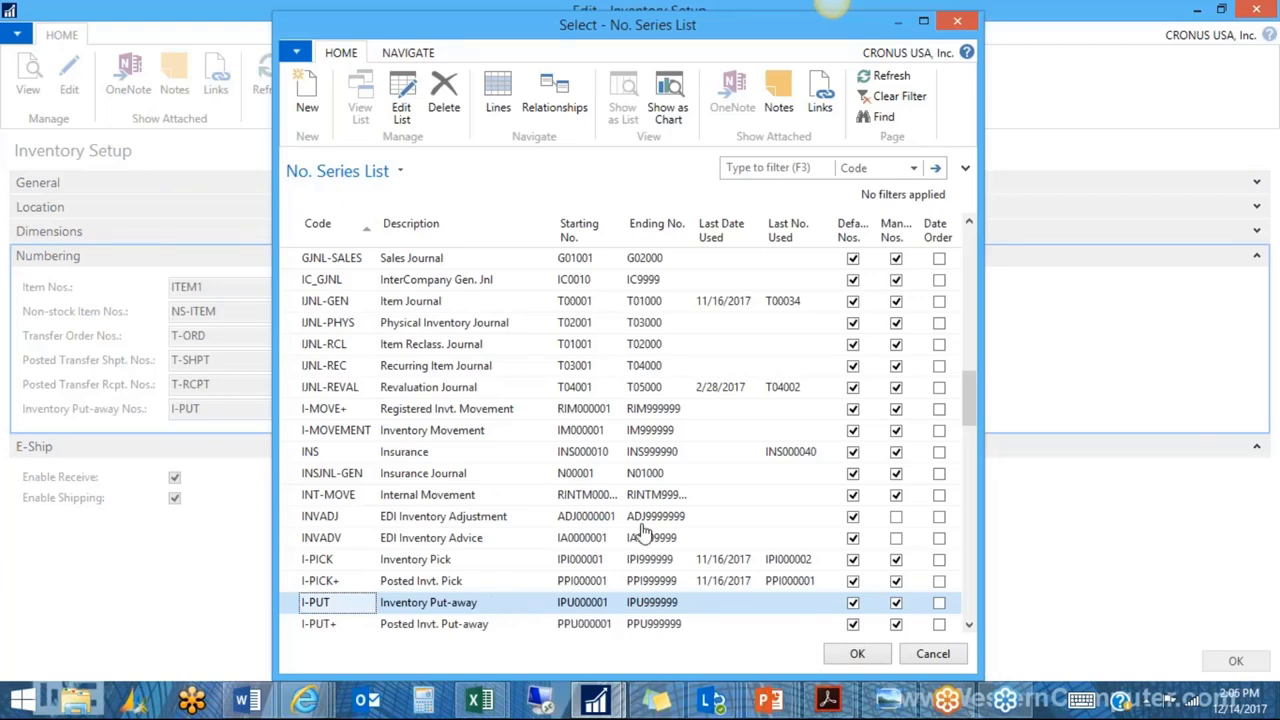
pyautogui.click(835, 656)
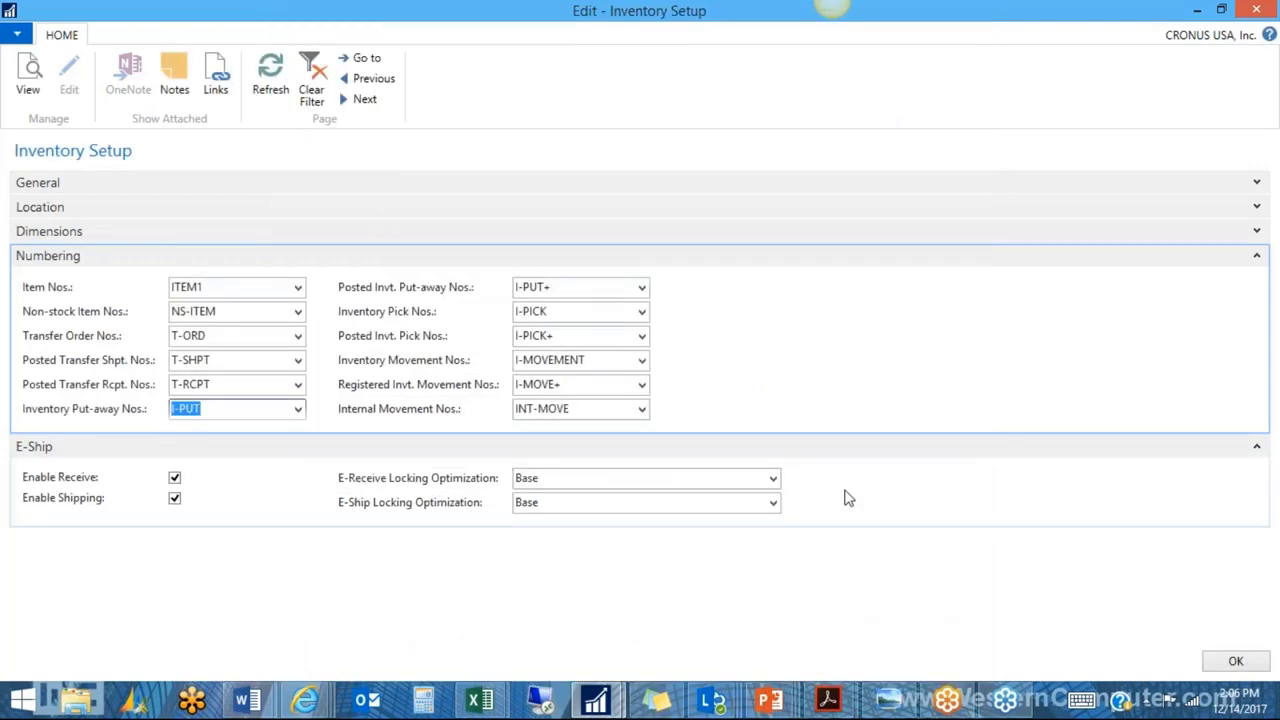
pyautogui.click(1232, 662)
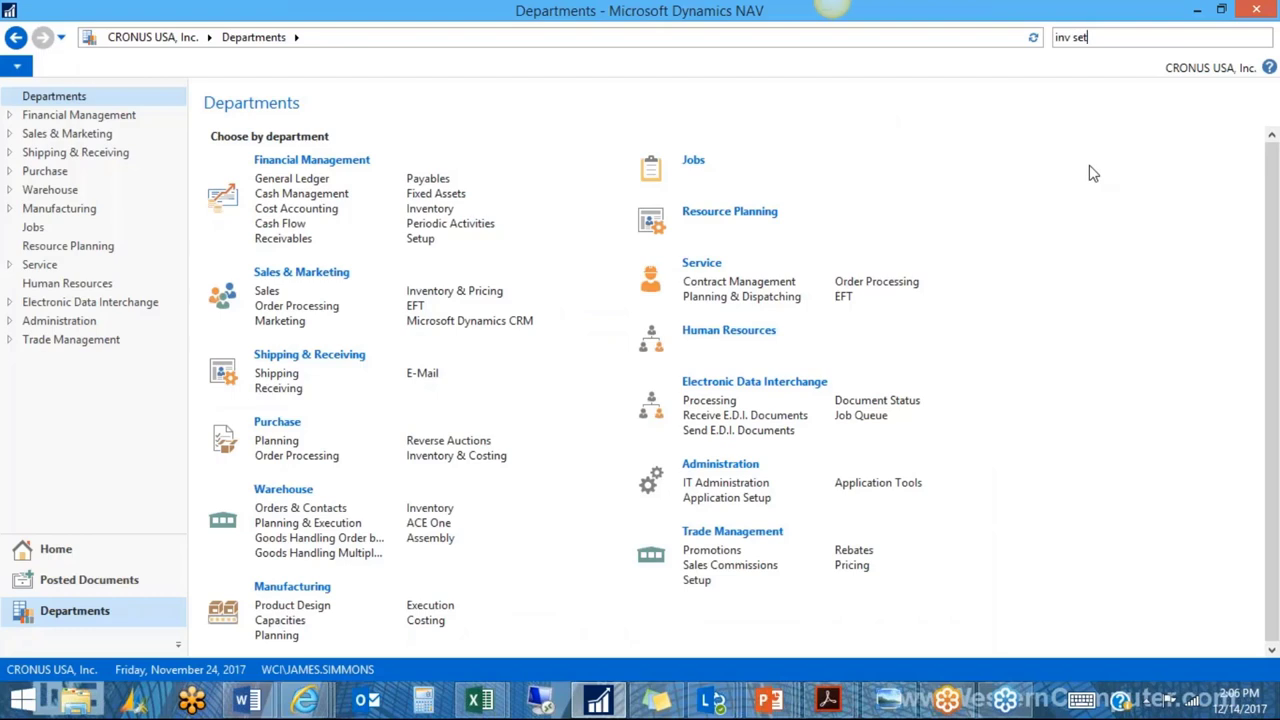
# Search for "bin type" and open the Bin Types list under the warehouse application setup.
pyautogui.hotkey('ctrl', 'F3')
pyautogui.press('BackSpace')
pyautogui.write('bin type')
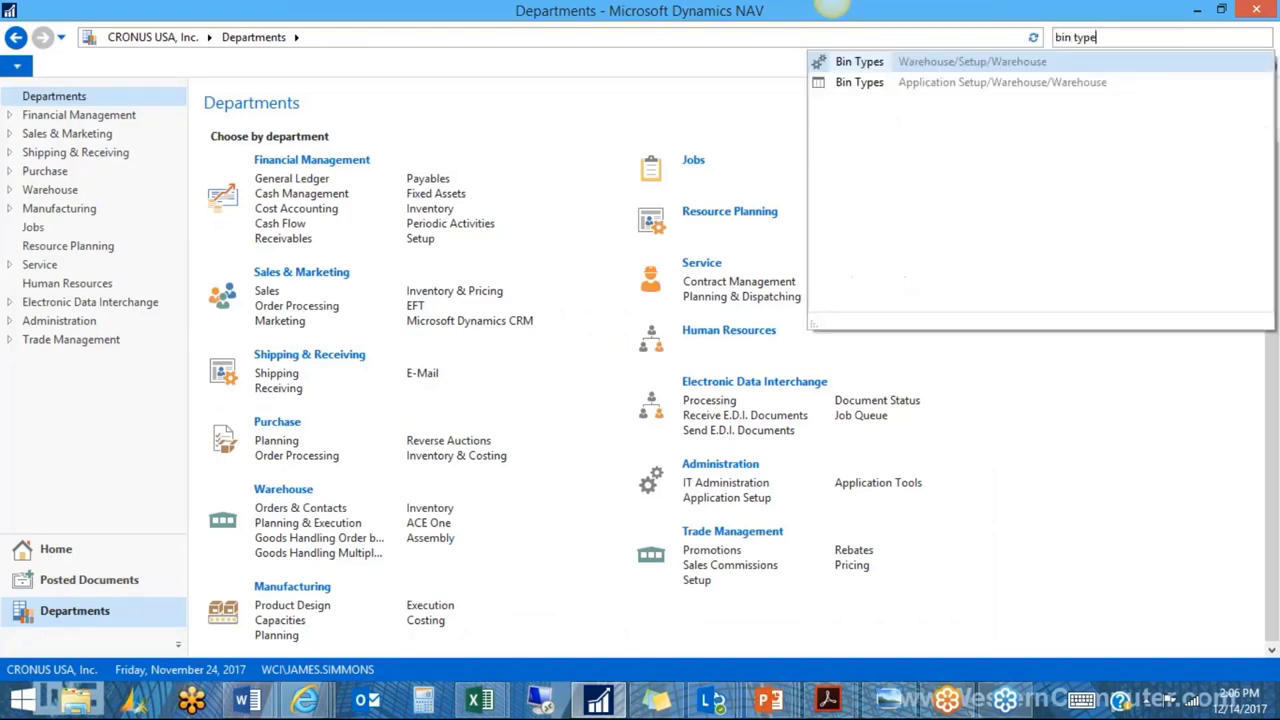
pyautogui.click(848, 80)
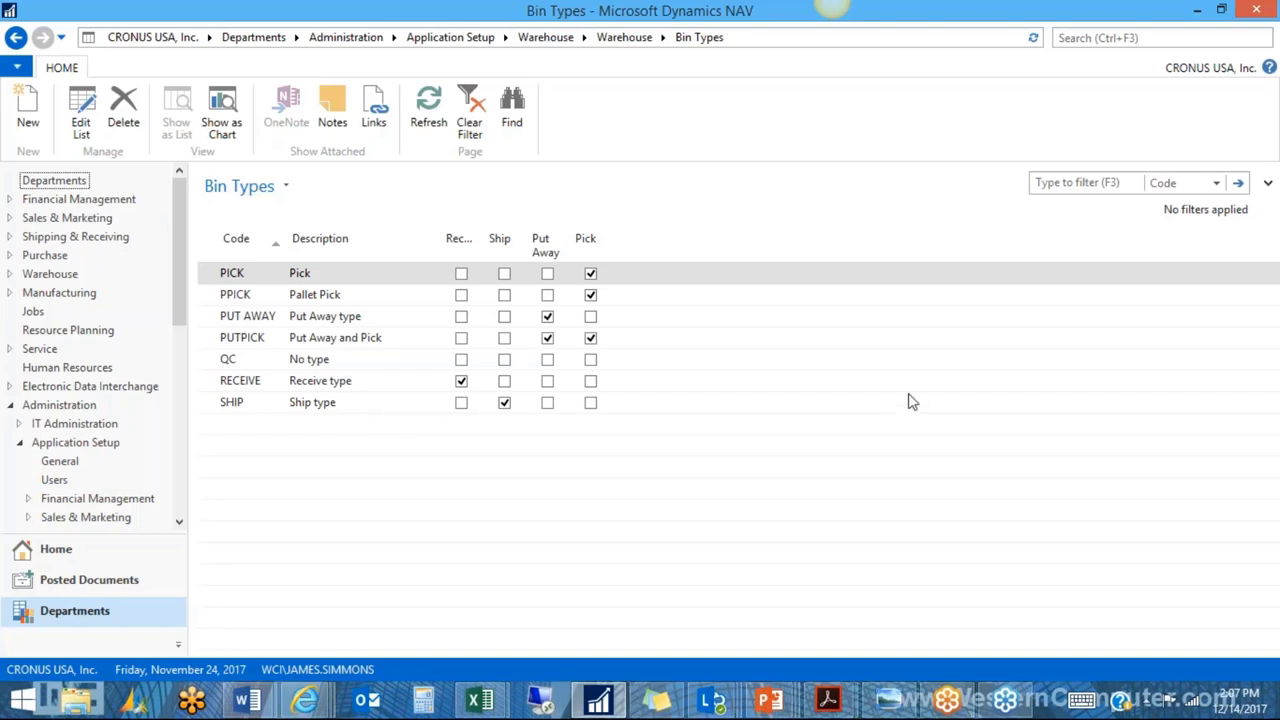
# Search for "location" and open the Locations list under the warehouse inventory application setup.
pyautogui.click(1100, 37)
pyautogui.write('locat')
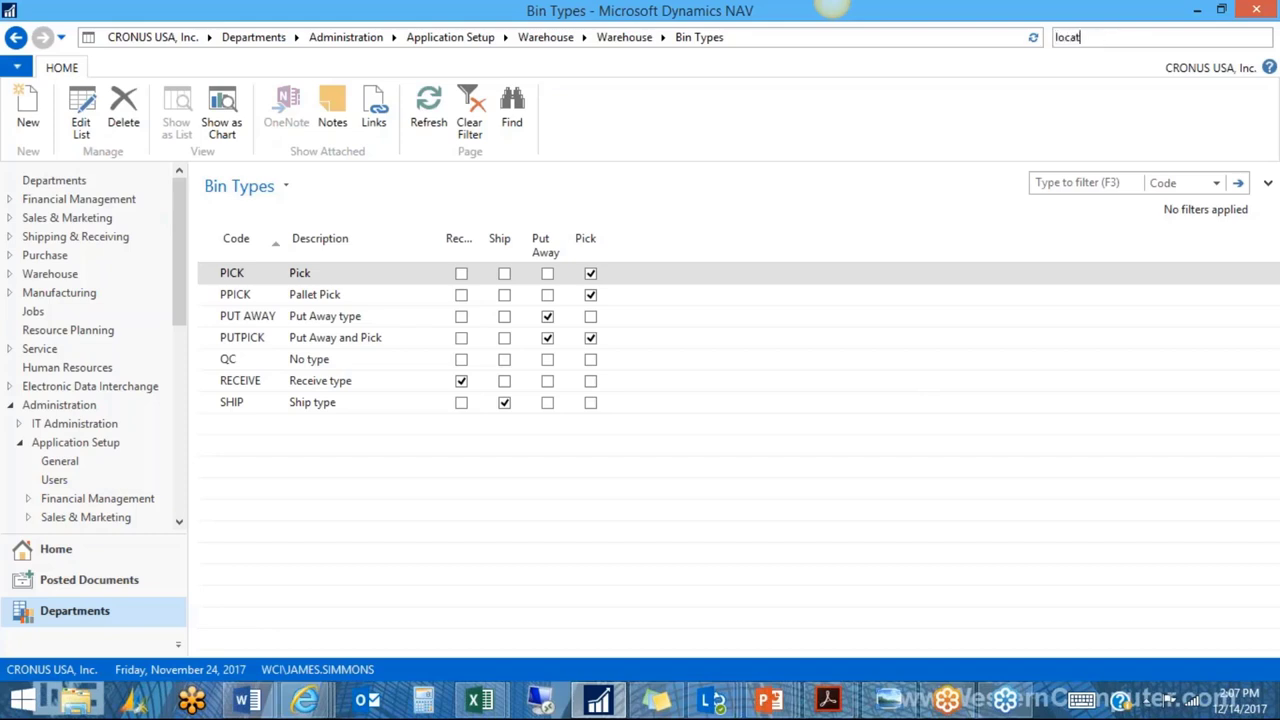
pyautogui.write('ion card')
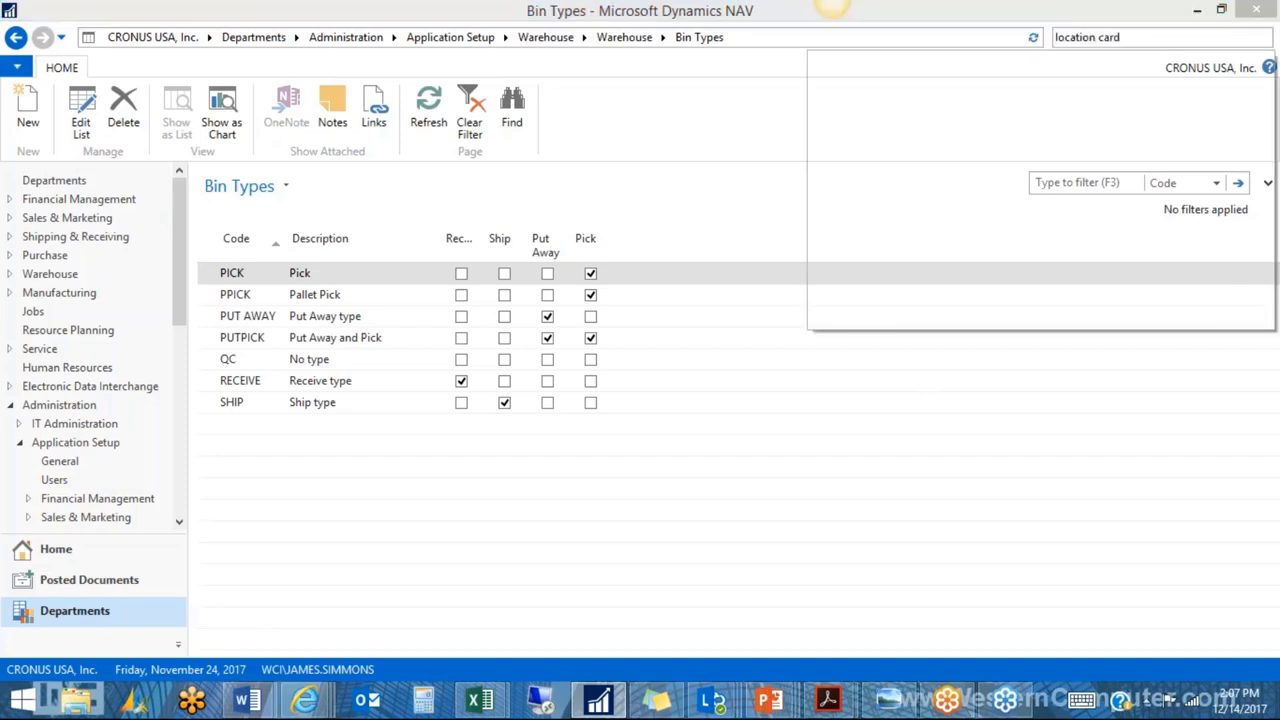
pyautogui.press('BackSpace')
pyautogui.press('BackSpace')
pyautogui.press('BackSpace')
pyautogui.press('BackSpace')
pyautogui.press('BackSpace')
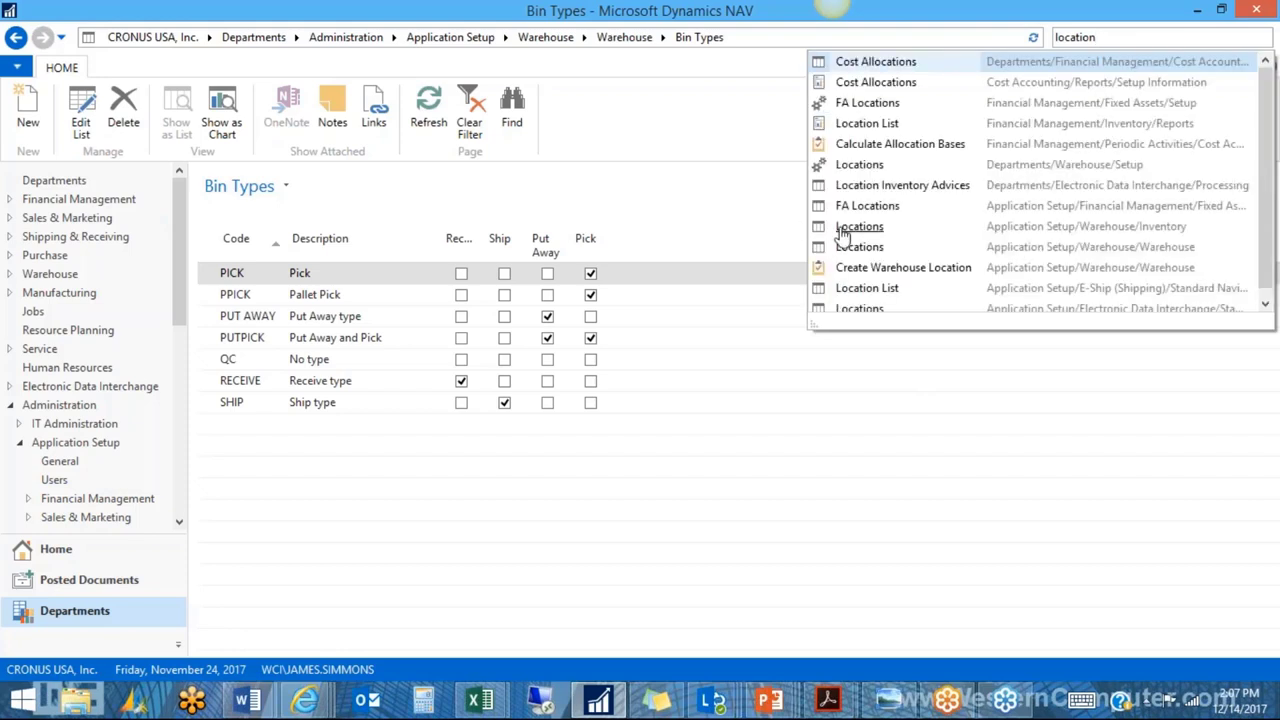
pyautogui.click(843, 228)
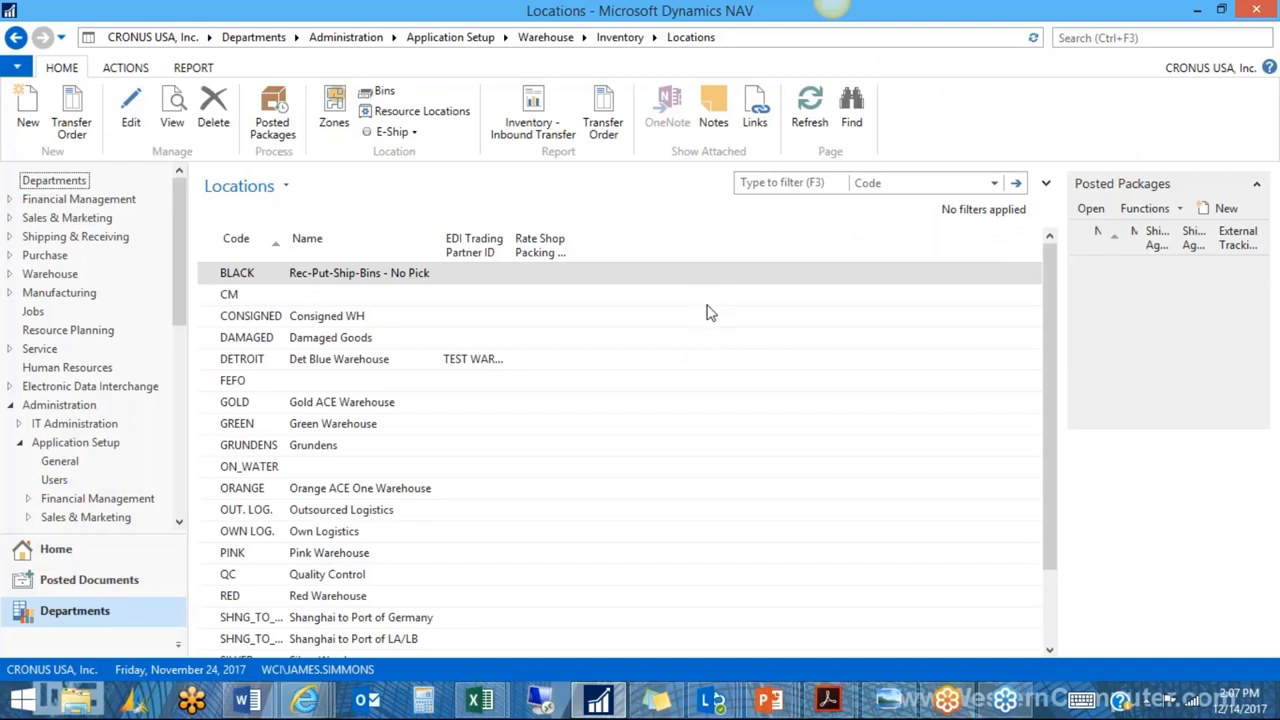
# Create a new location card with the code ATLANTA and the name Atlanta Location.
pyautogui.click(28, 108)
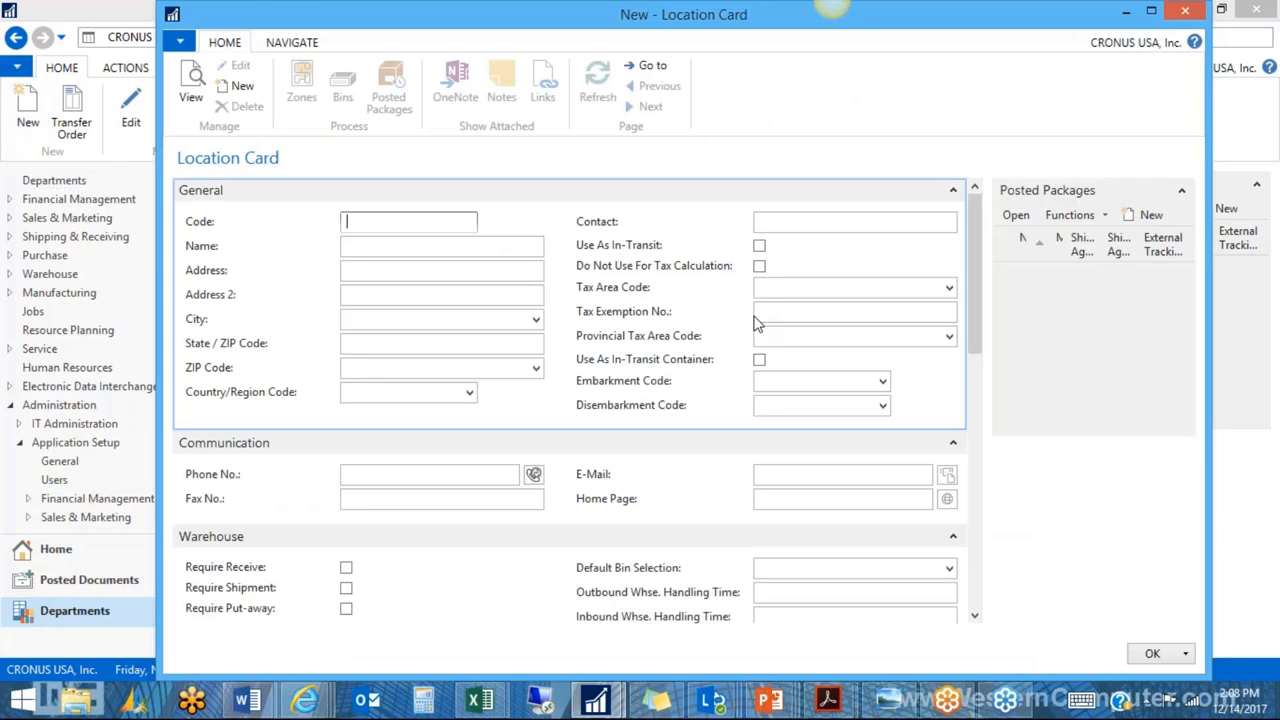
pyautogui.write('At')
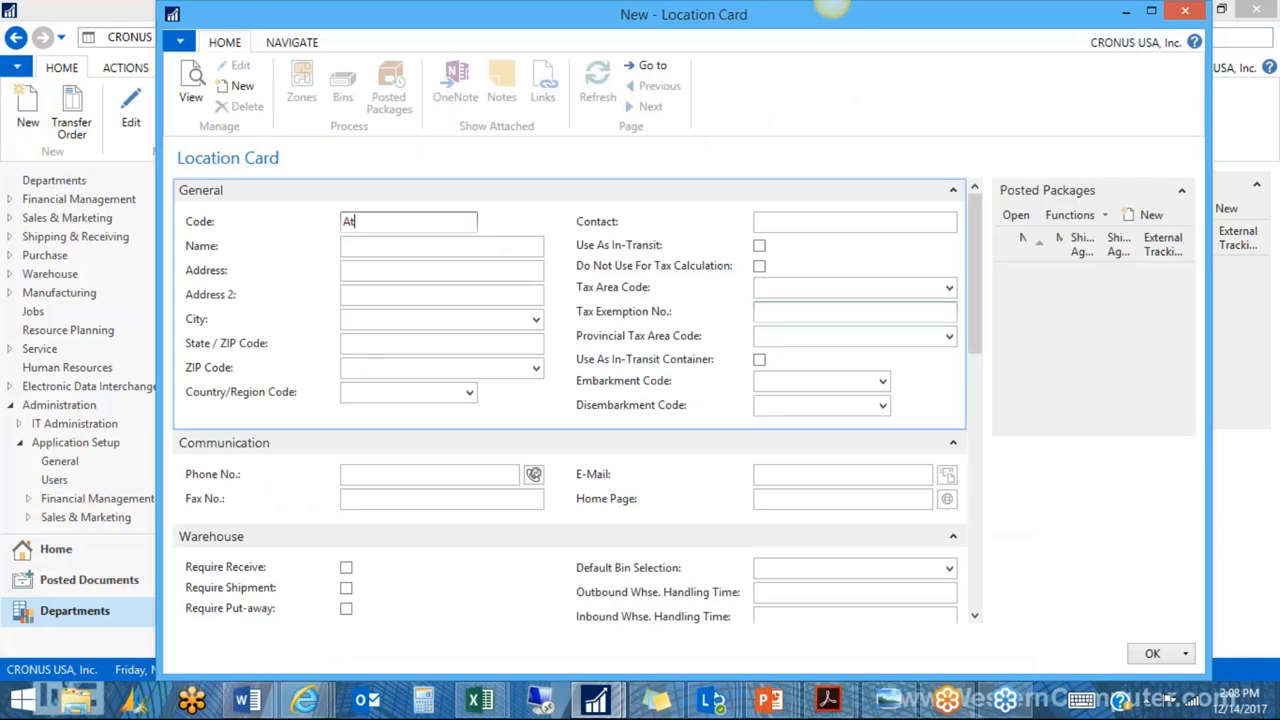
pyautogui.write('lanta')
pyautogui.press('Tab')
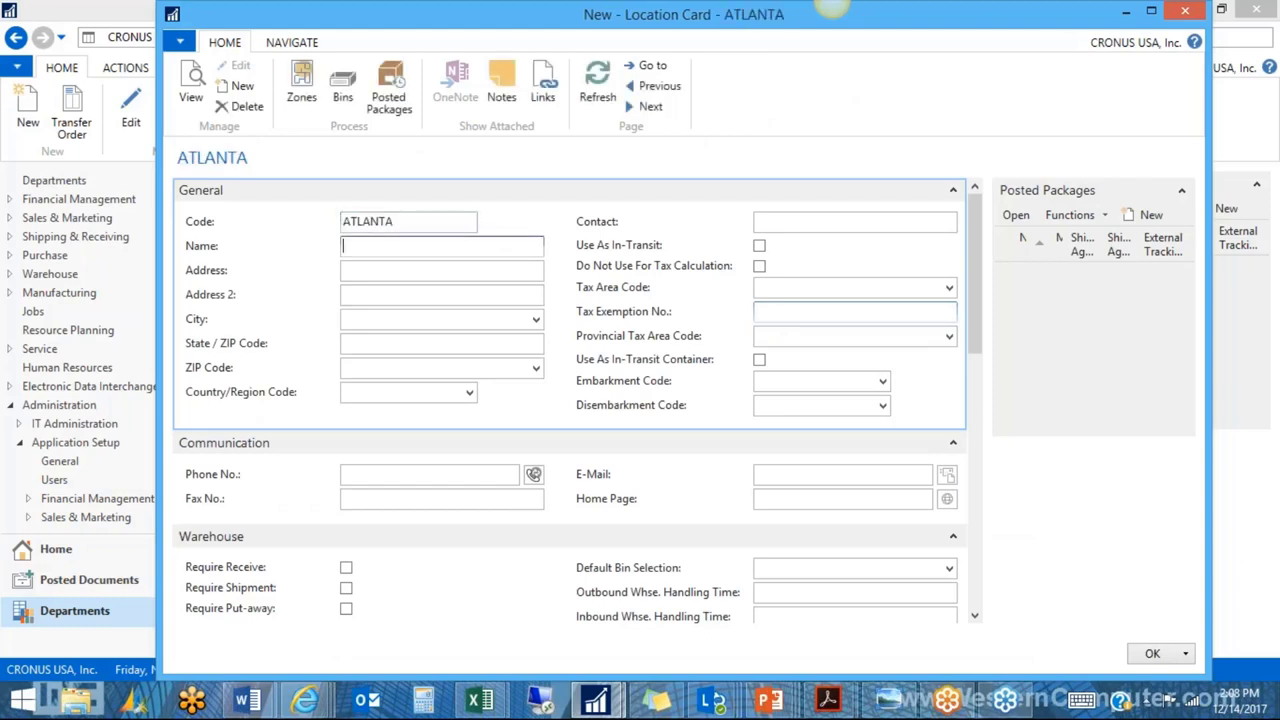
pyautogui.write('Atlanta Location')
pyautogui.press('Tab')
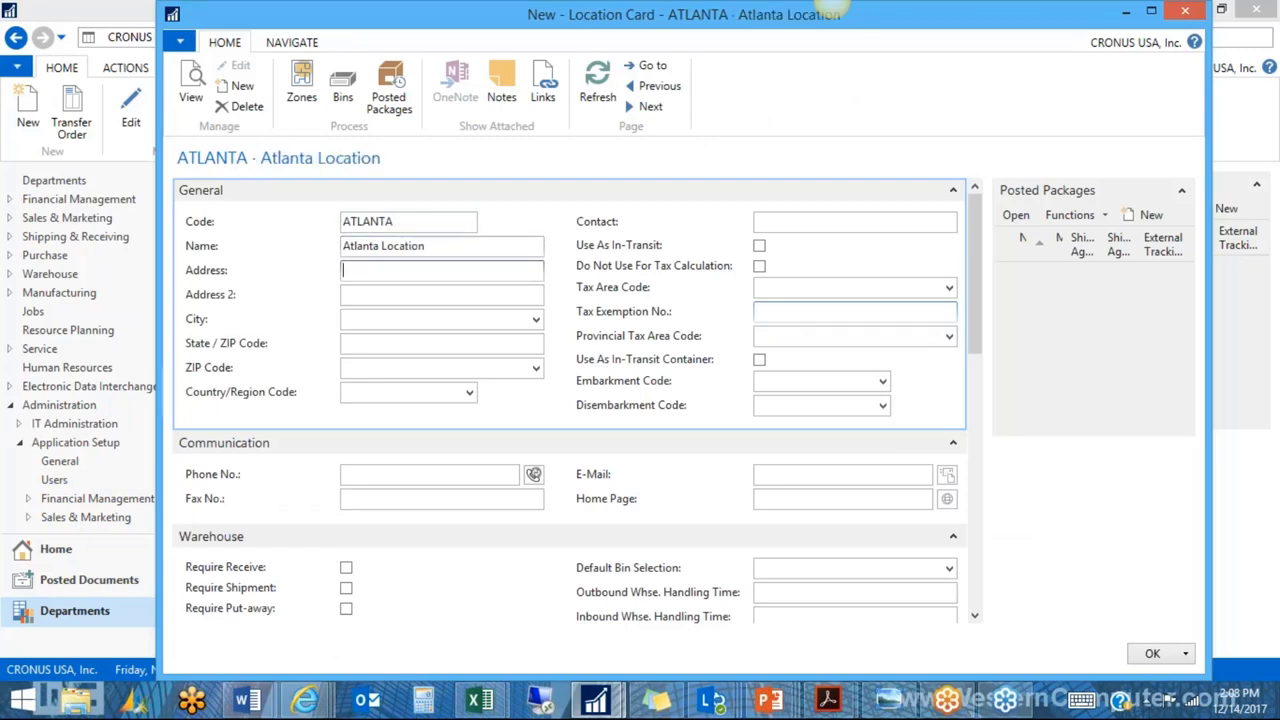
# Enter the location's street address and set its city to Atlanta, accepting the matching ZIP code and country.
pyautogui.write('123 Shipping S')
pyautogui.write('treet')
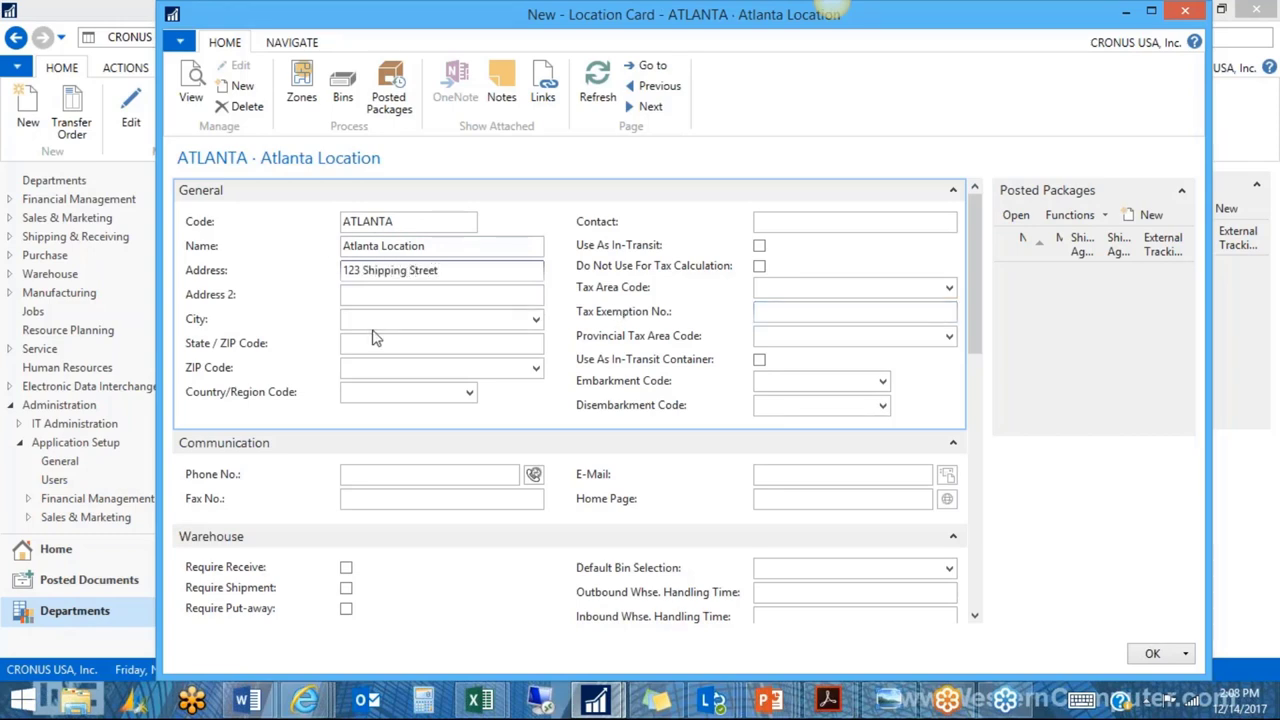
pyautogui.click(538, 317)
pyautogui.write('Atlanta')
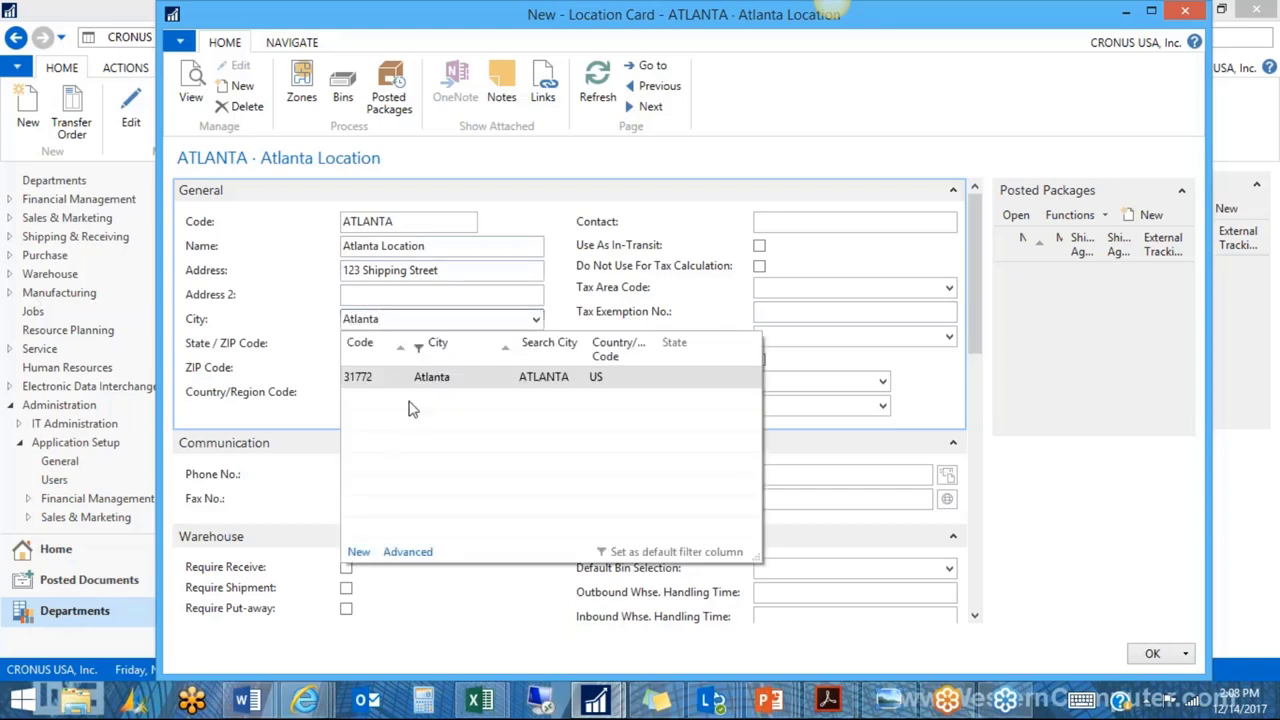
pyautogui.press('Tab')
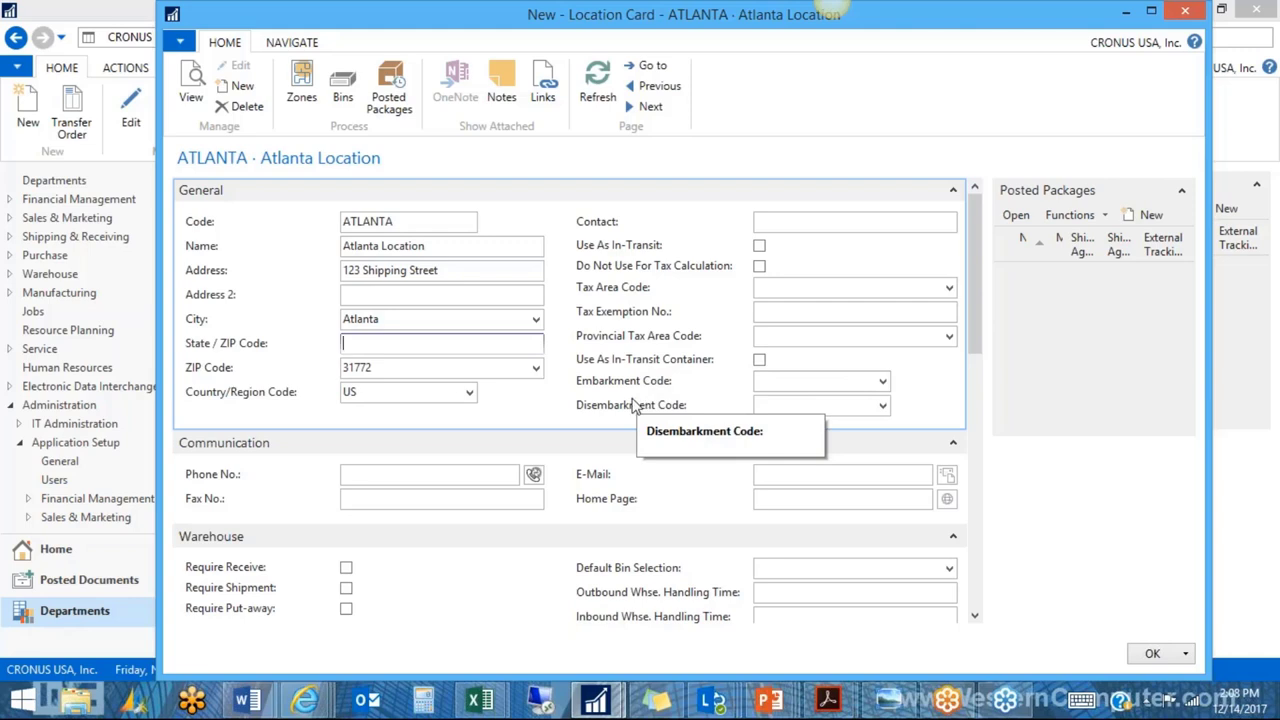
# Fill in the location's phone number in the communication details.
pyautogui.click(423, 474)
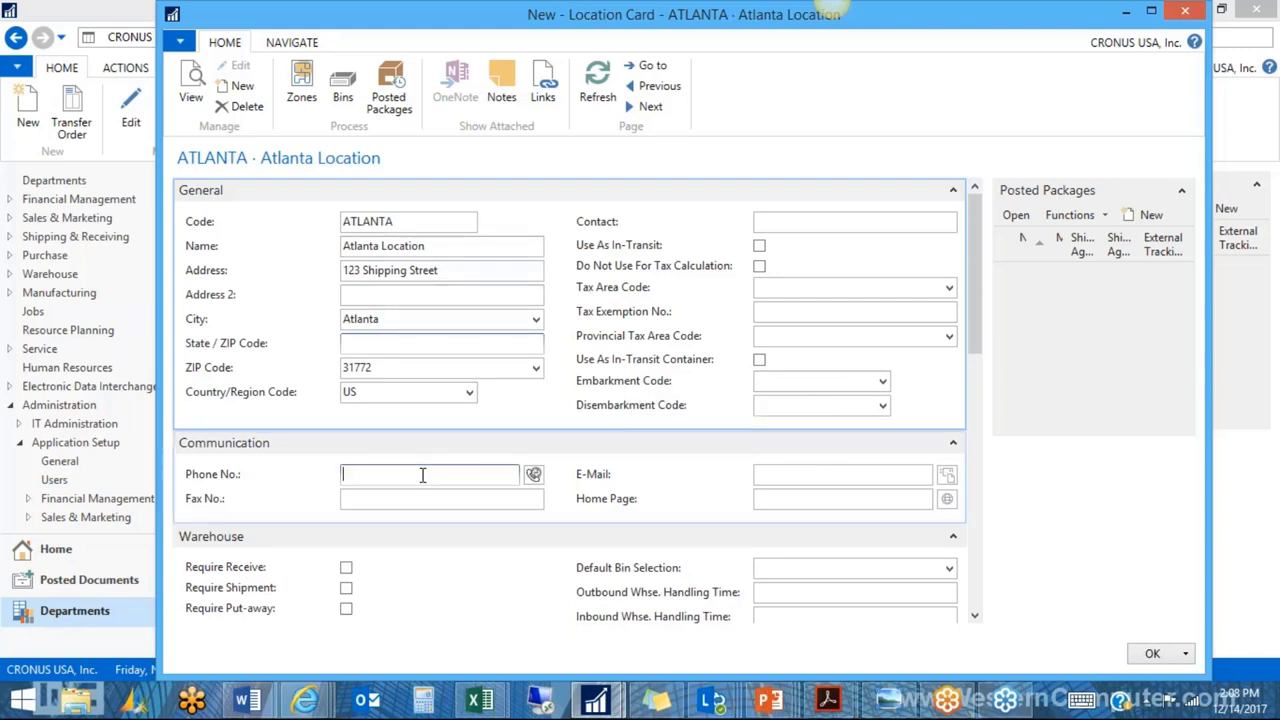
pyautogui.write('1-')
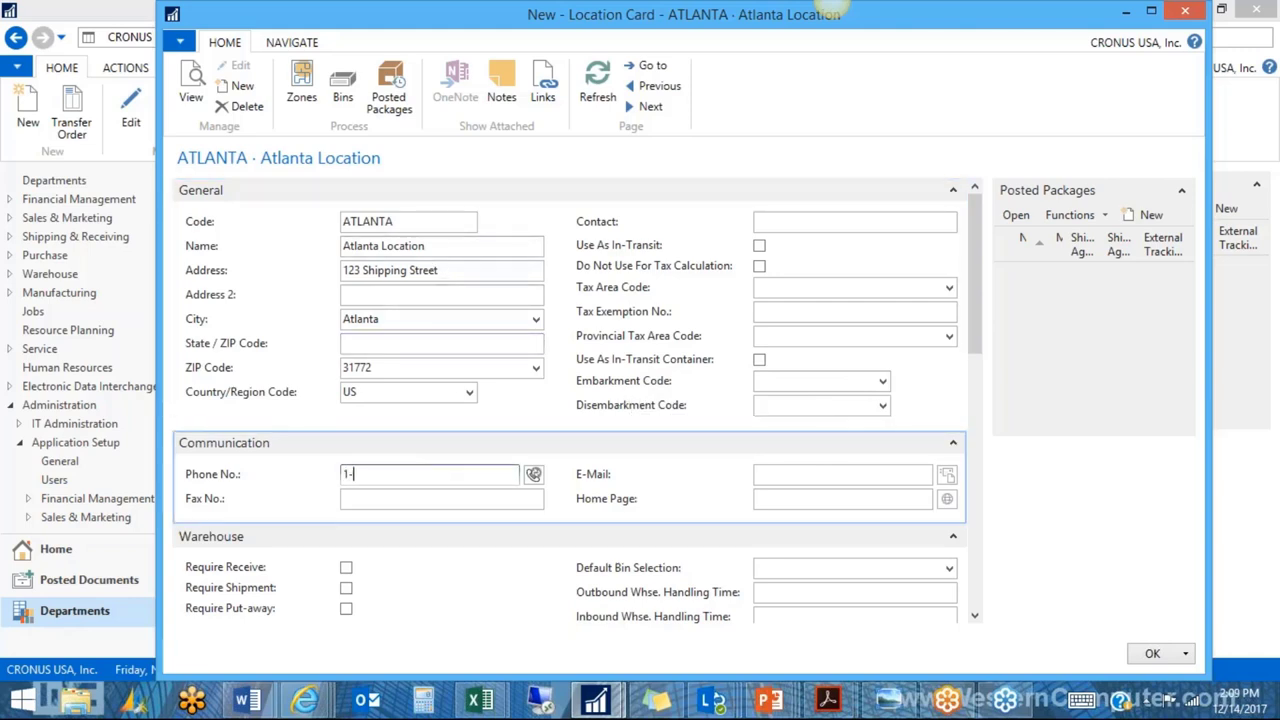
pyautogui.write('800-123-1234')
# Enable Require Receive, Require Shipment, Require Put-away, Require Pick, Bin Mandatory, and Directed Put-away and Pick for the Atlanta location's warehouse settings.
pyautogui.moveTo(975, 352); pyautogui.dragTo(969, 434)
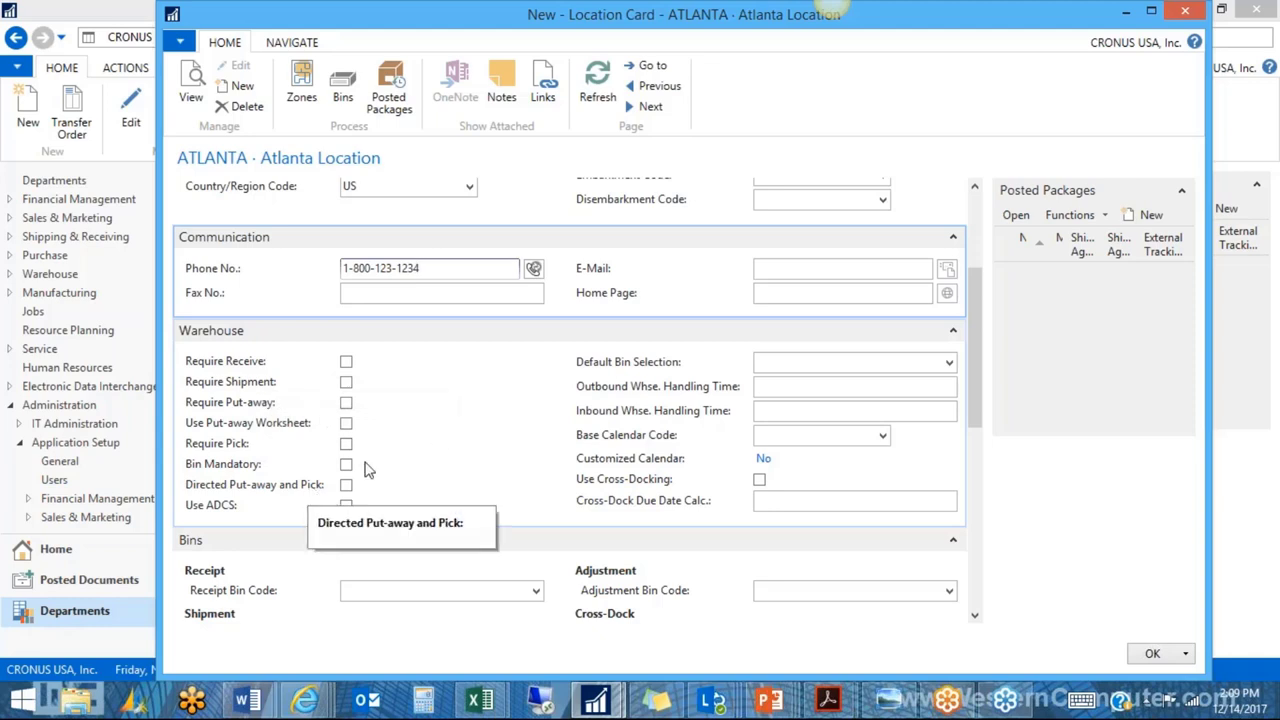
pyautogui.click(346, 362)
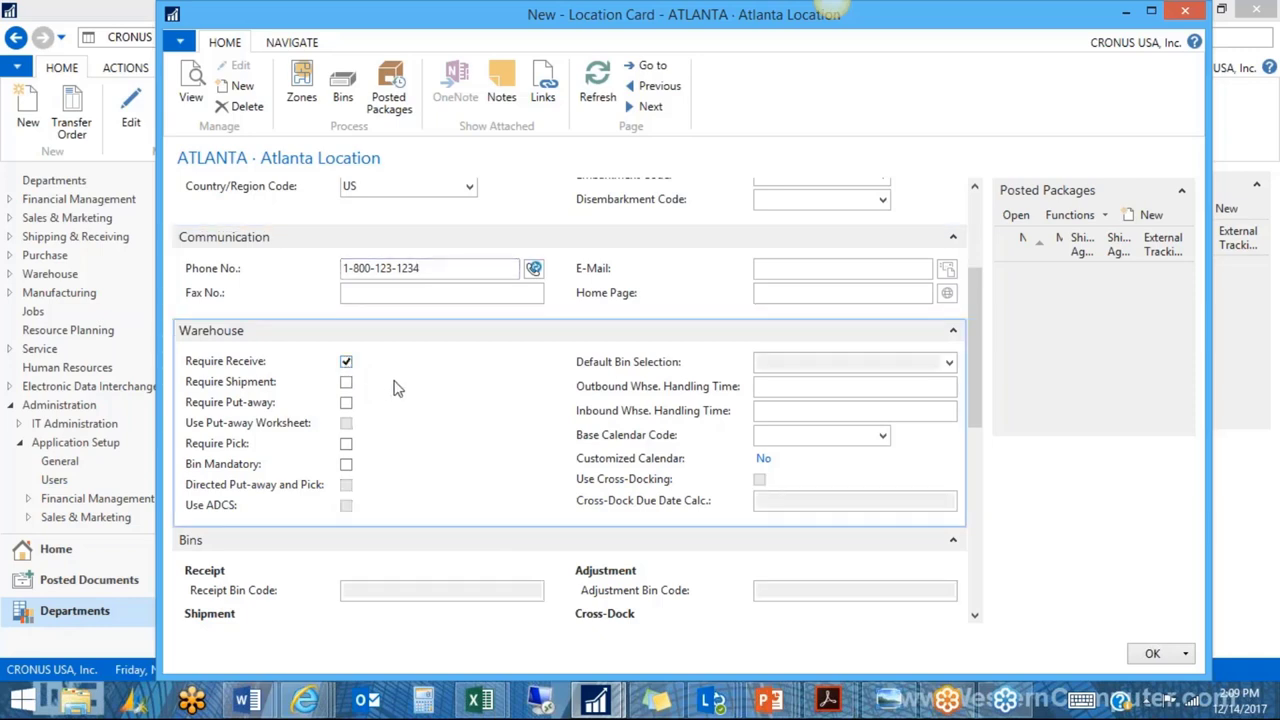
pyautogui.click(346, 382)
pyautogui.click(346, 403)
pyautogui.click(346, 446)
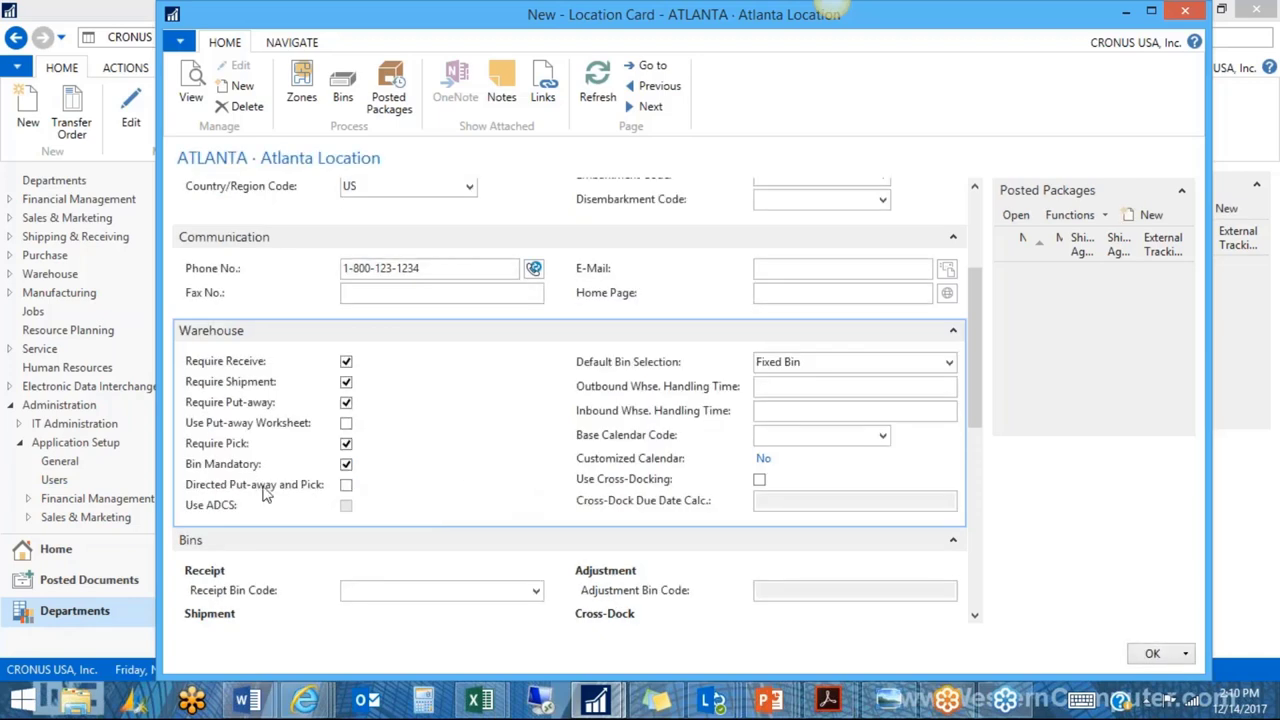
pyautogui.click(346, 486)
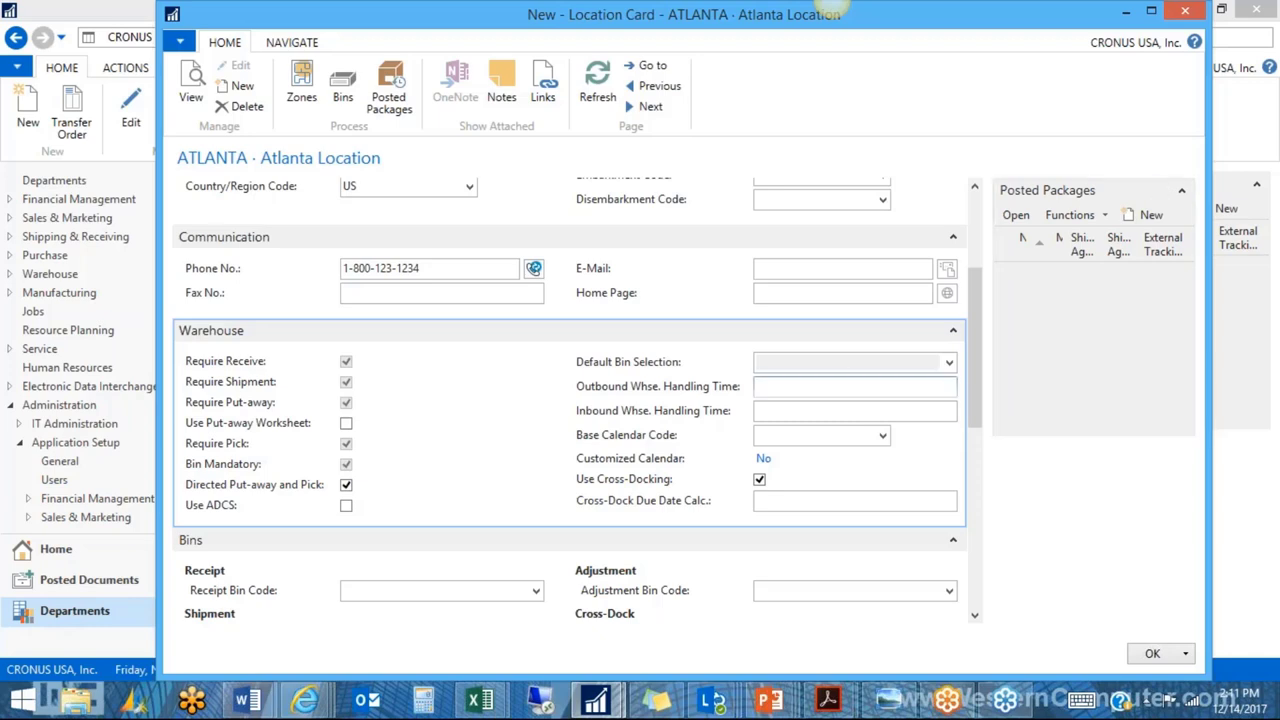
pyautogui.moveTo(971, 400); pyautogui.dragTo(971, 415)
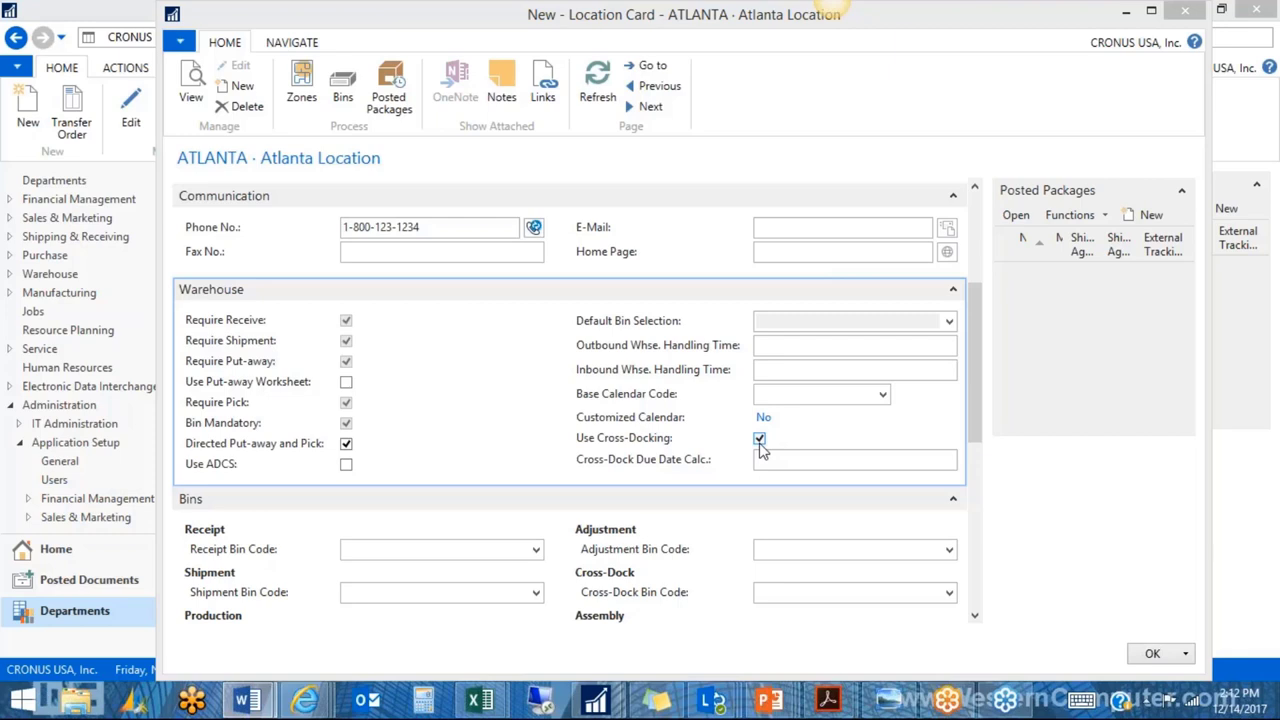
pyautogui.click(762, 461)
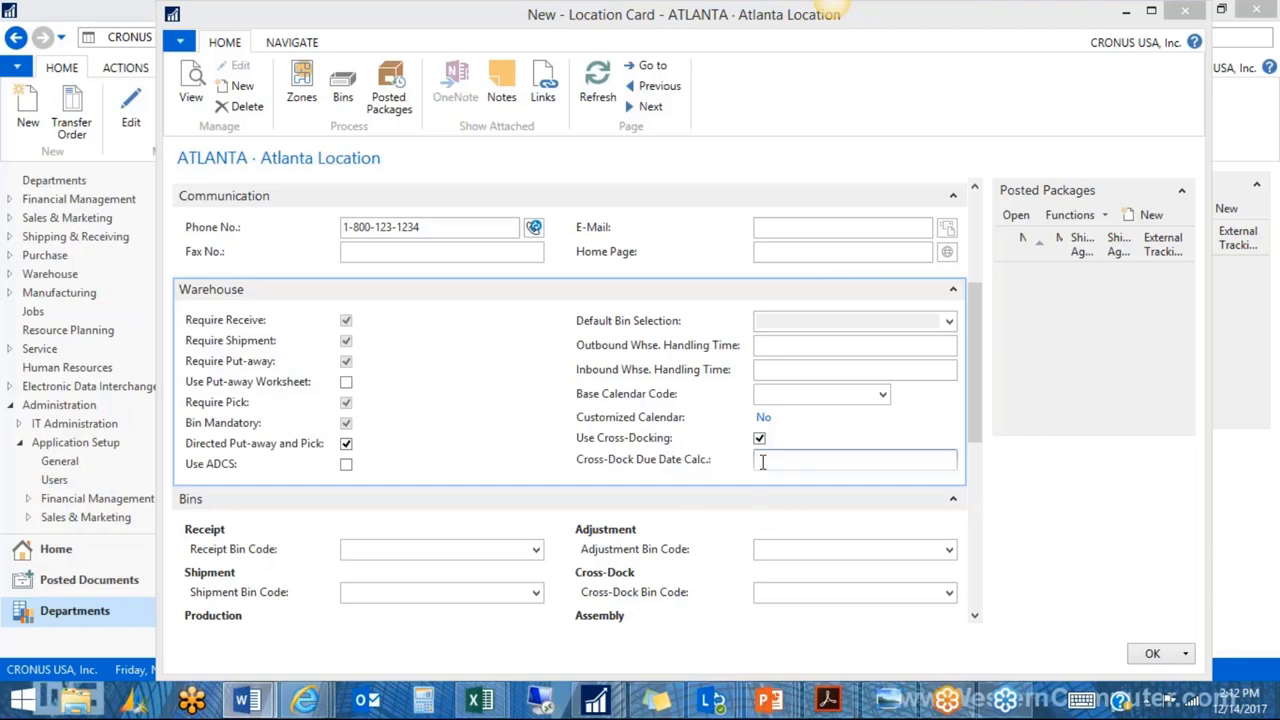
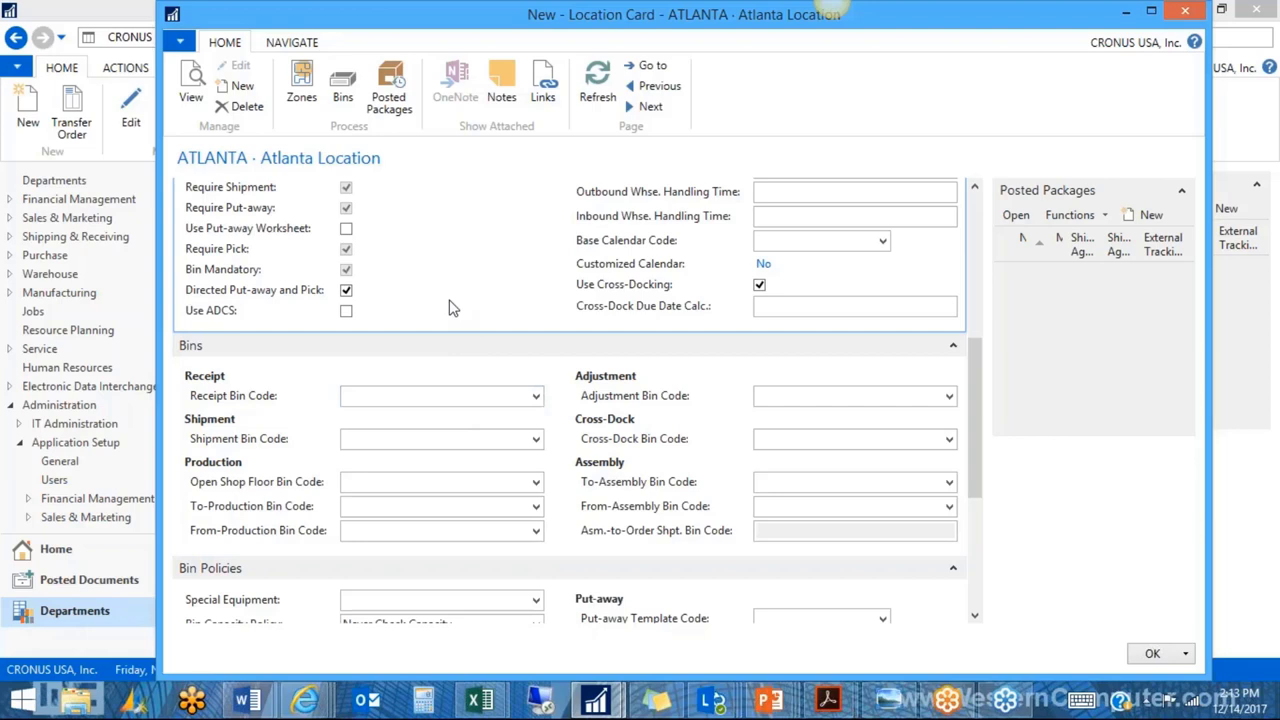
# Open the Atlanta location's zones and add a zone with code ASSEMBLY and description Assembly Zone.
pyautogui.click(305, 100)
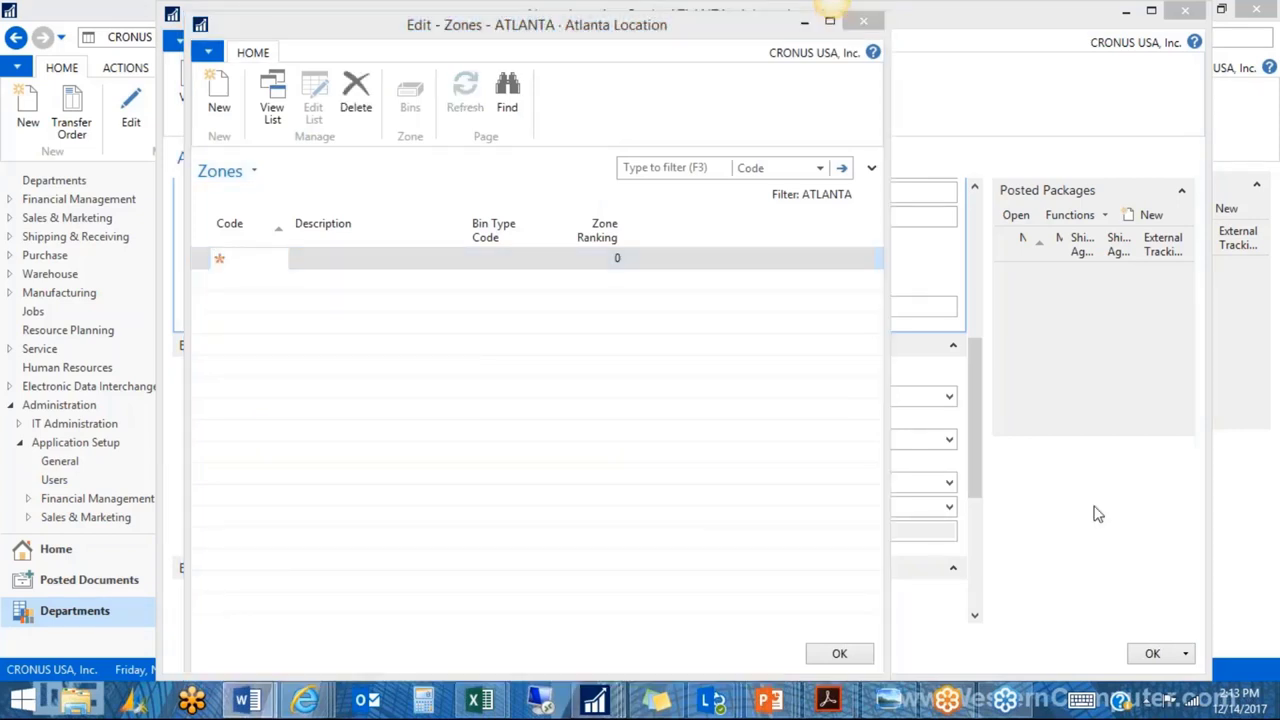
pyautogui.click(221, 96)
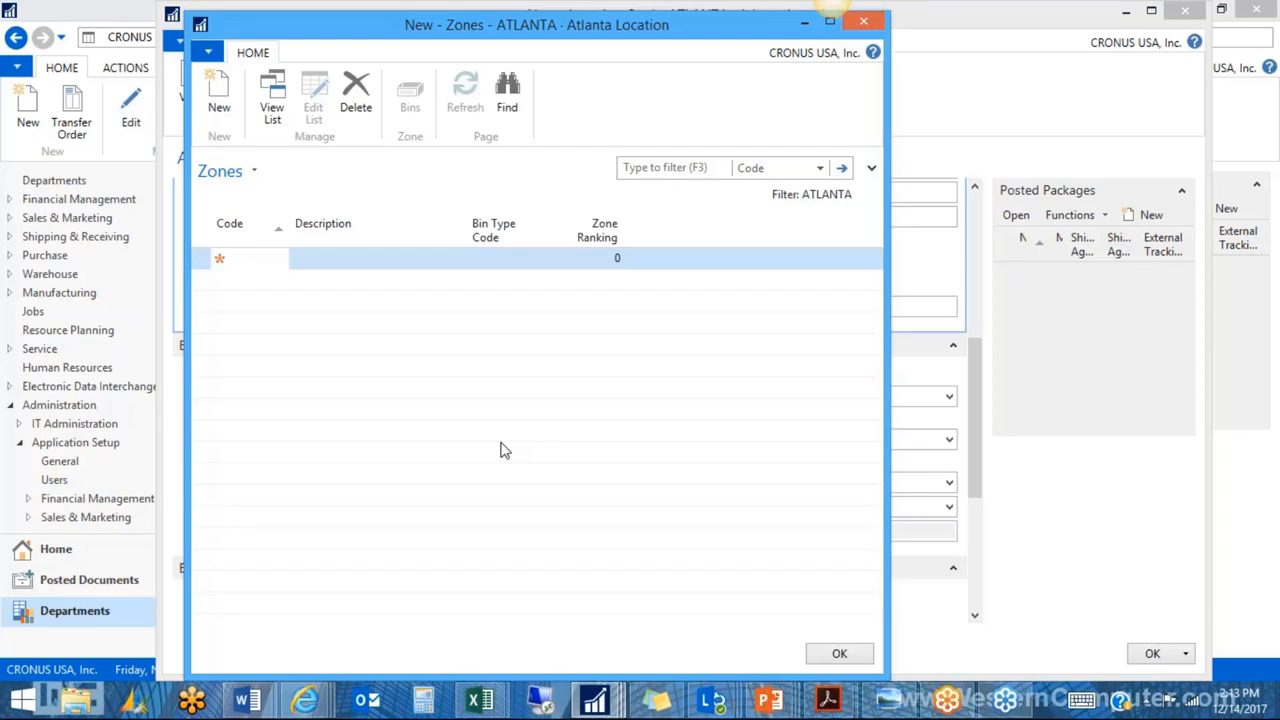
pyautogui.write('Assembly')
pyautogui.press('Tab')
pyautogui.write('Asse')
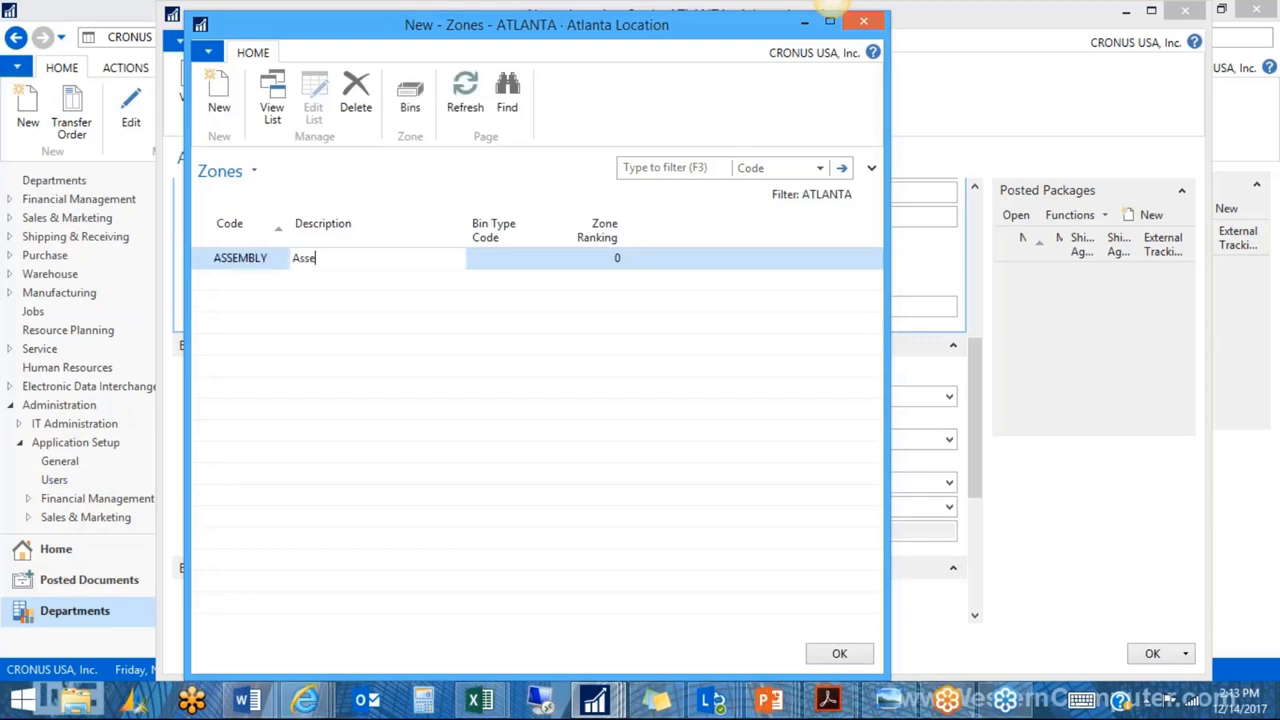
pyautogui.write('mbly Zone')
pyautogui.press('Tab')
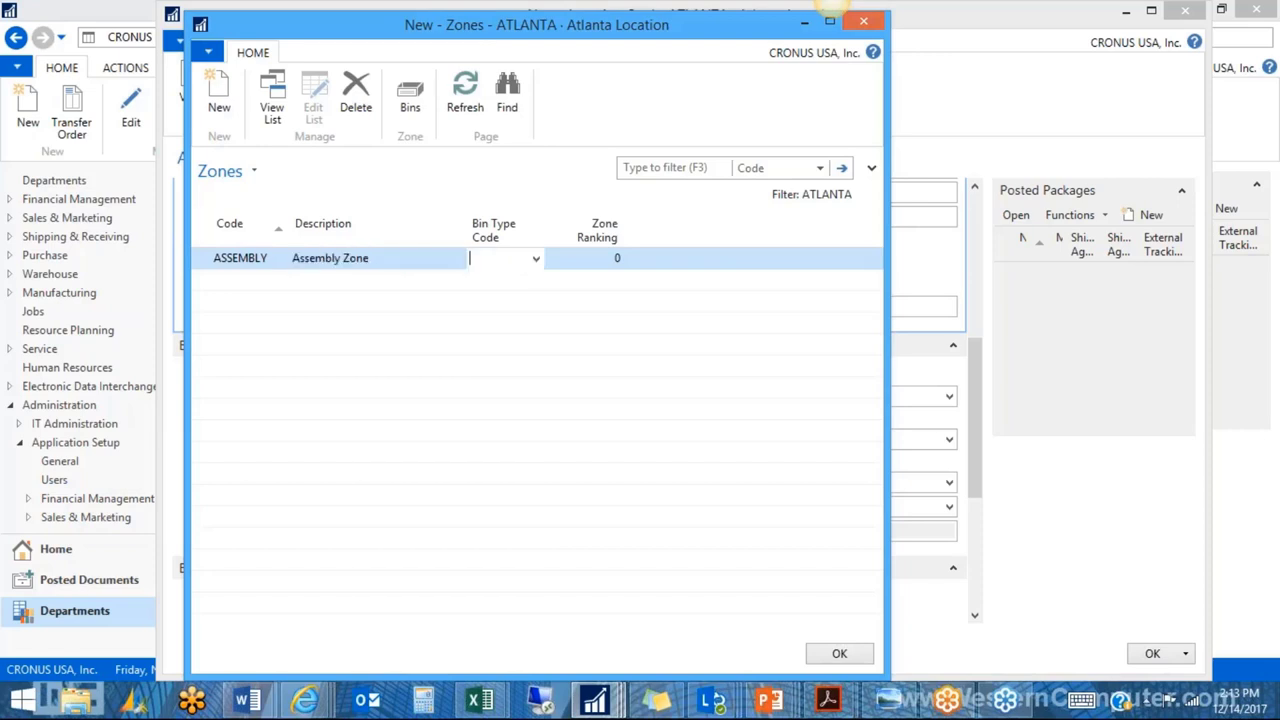
# Assign bin type code QC to the ASSEMBLY zone and set its zone ranking to 100.
pyautogui.click(536, 259)
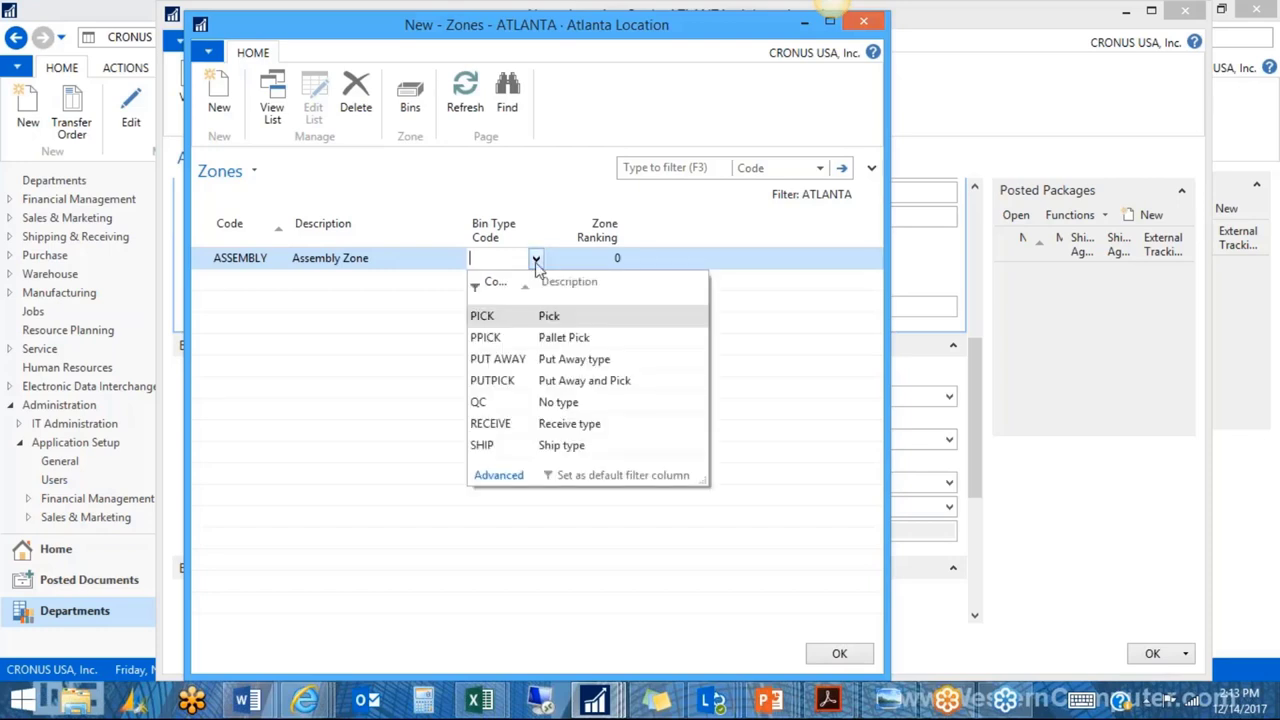
pyautogui.click(494, 403)
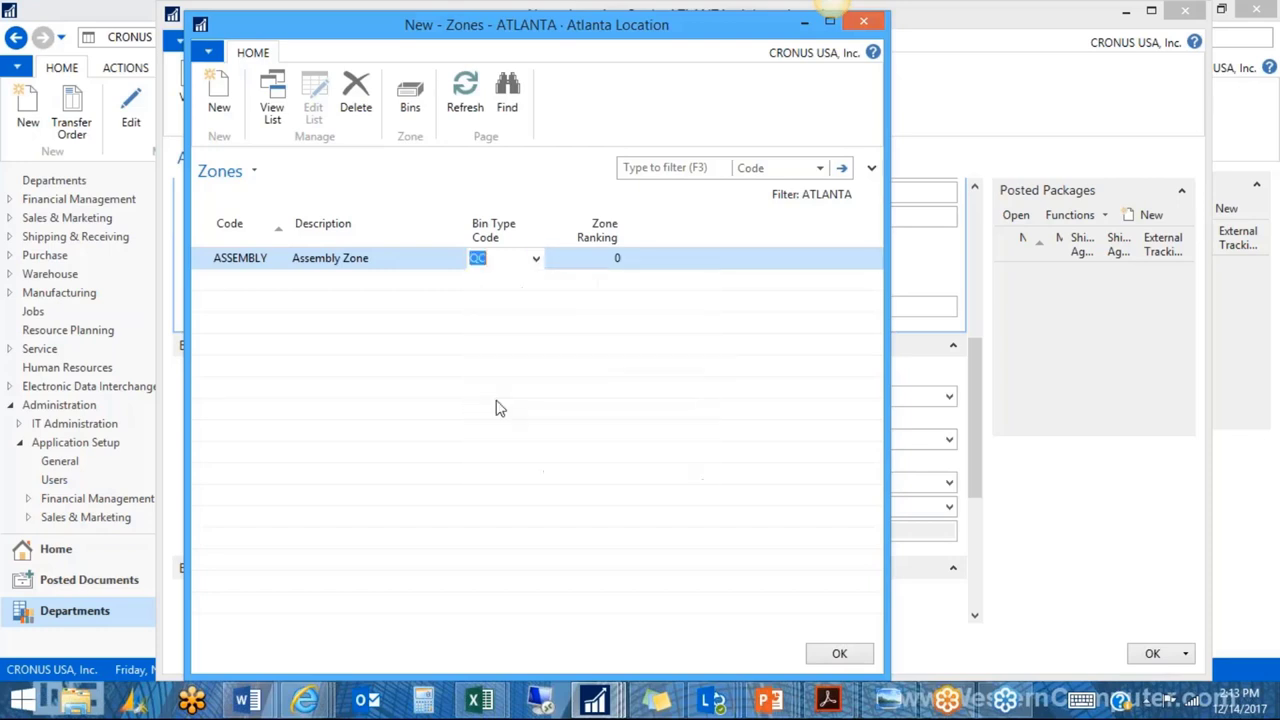
pyautogui.click(605, 260)
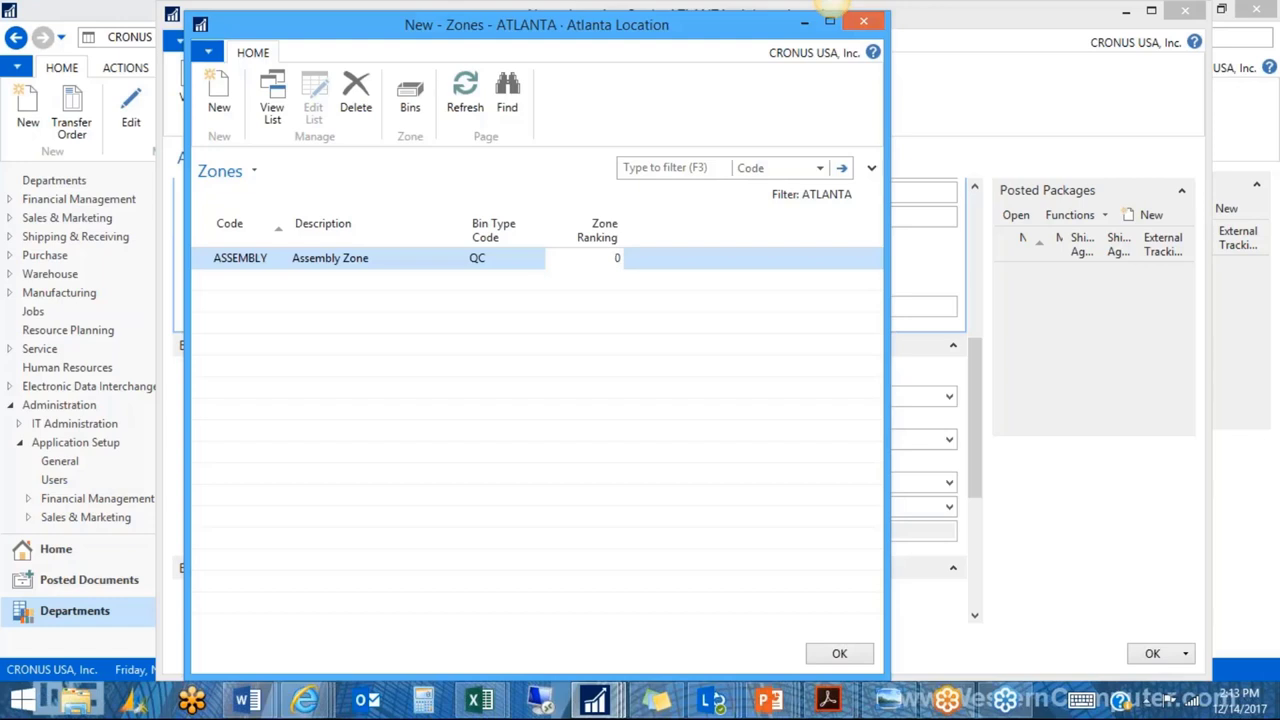
pyautogui.press('BackSpace')
pyautogui.write('100')
# Add an ADJUSTMENT zone with description Adjustment, bin type code QC, and zone ranking 100.
pyautogui.click(220, 100)
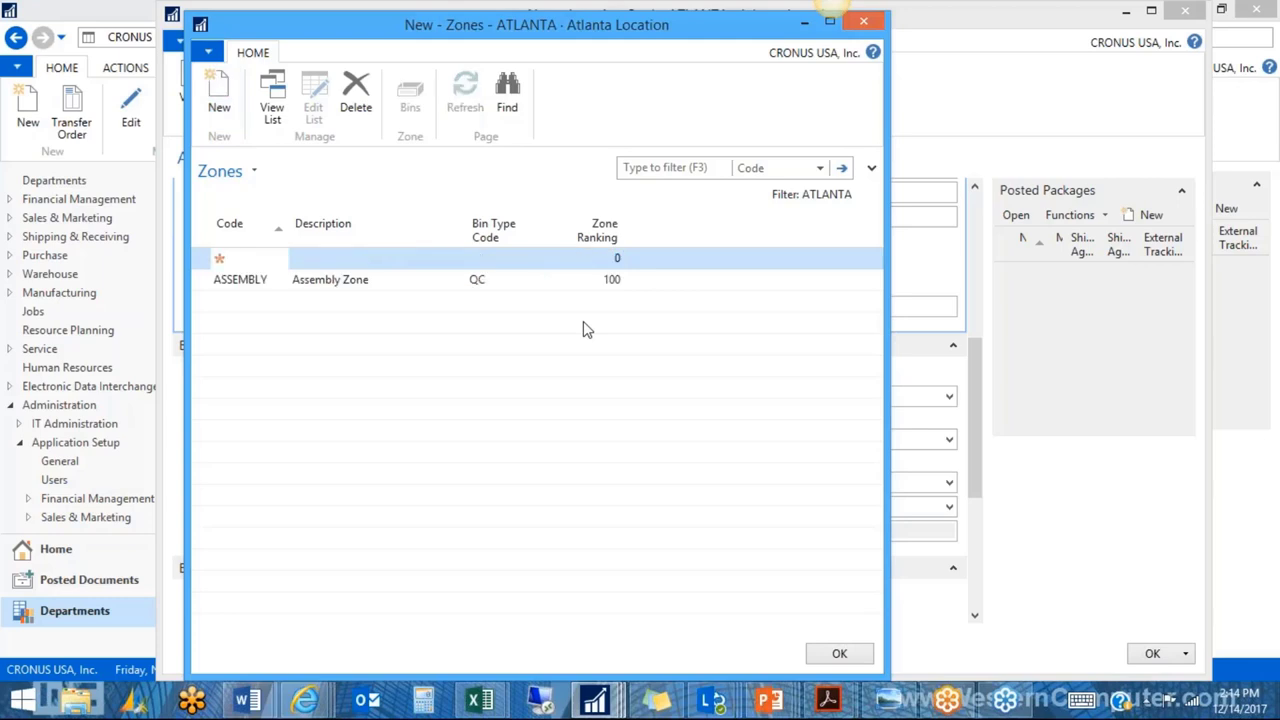
pyautogui.write('Adjustment')
pyautogui.press('Tab')
pyautogui.write('A')
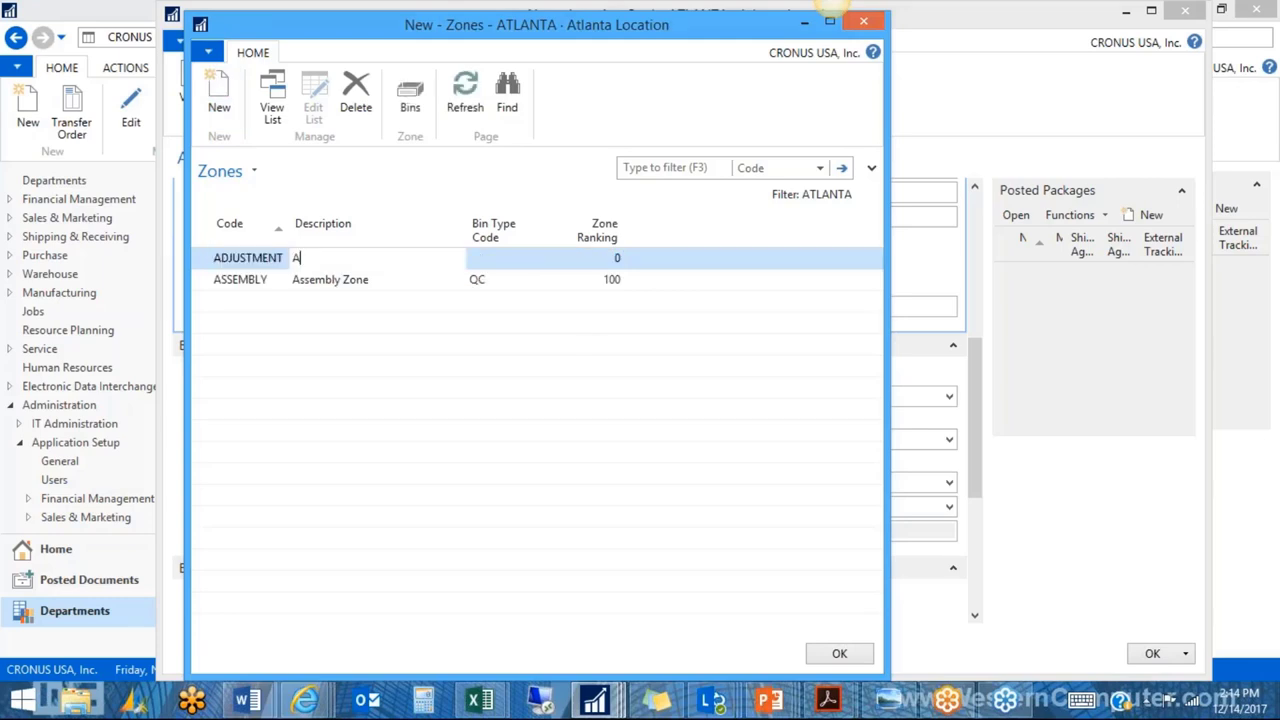
pyautogui.write('djustment')
pyautogui.press('Tab')
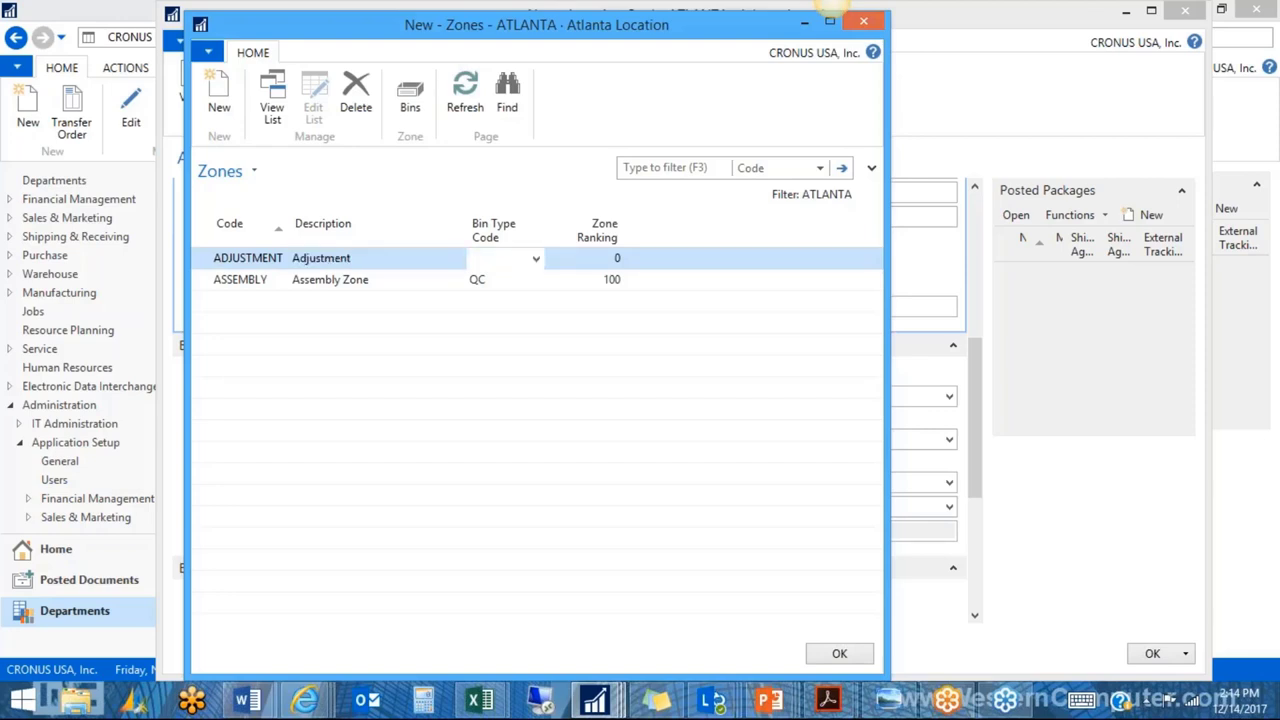
pyautogui.write('qc')
pyautogui.press('Tab')
pyautogui.write('100')
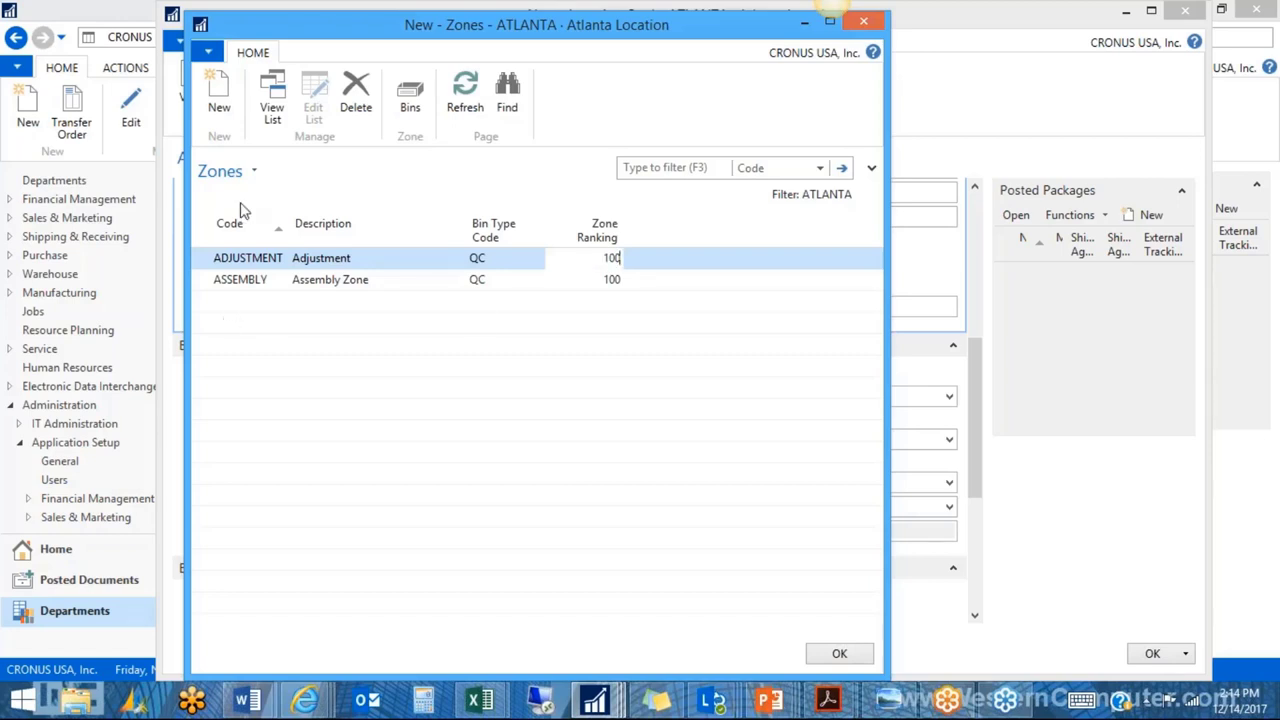
# Add a PICK zone with description Picking Zone, bin type code PUTPICK, and zone ranking 100.
pyautogui.click(219, 95)
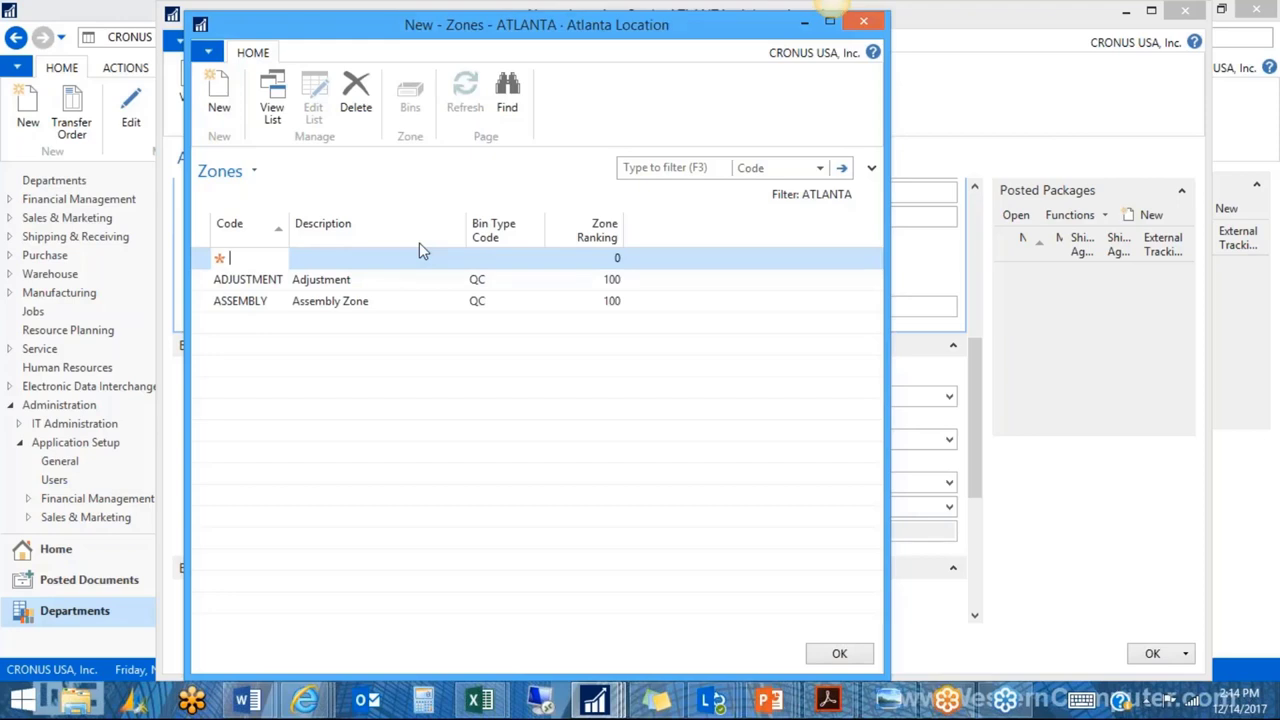
pyautogui.write('Pick')
pyautogui.press('Tab')
pyautogui.write('O')
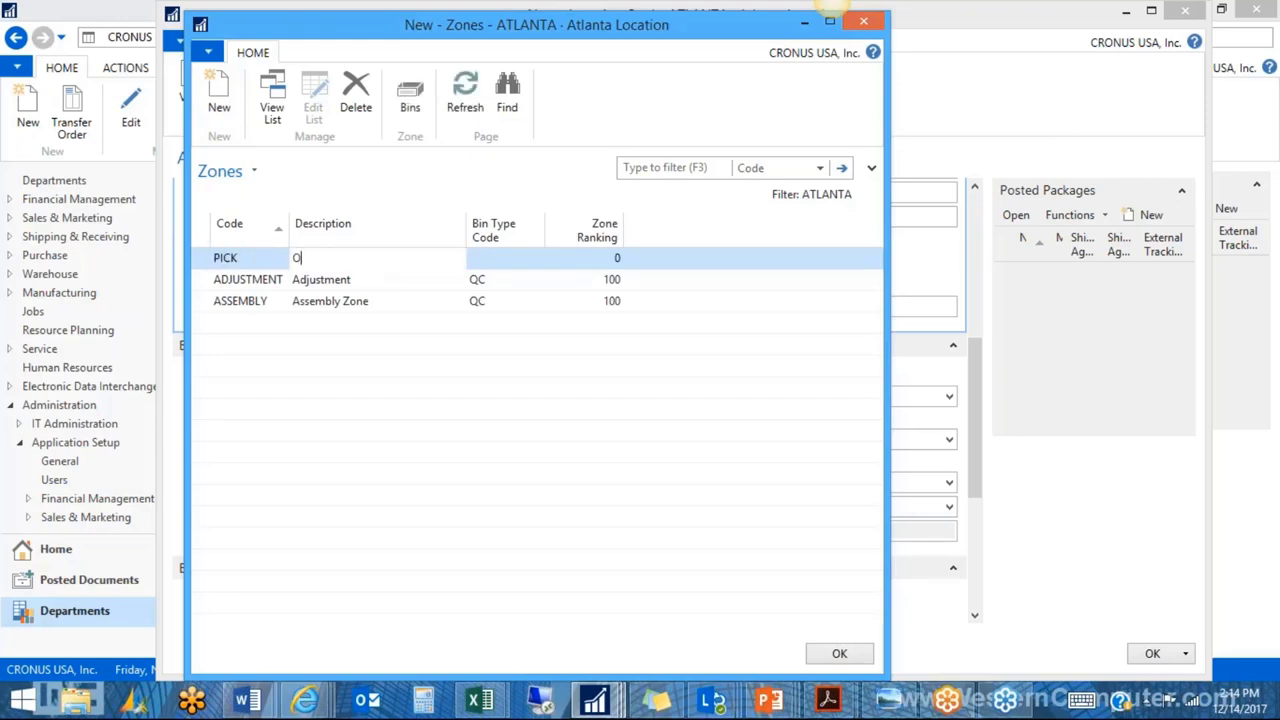
pyautogui.write('icking Zone')
pyautogui.press('Tab')
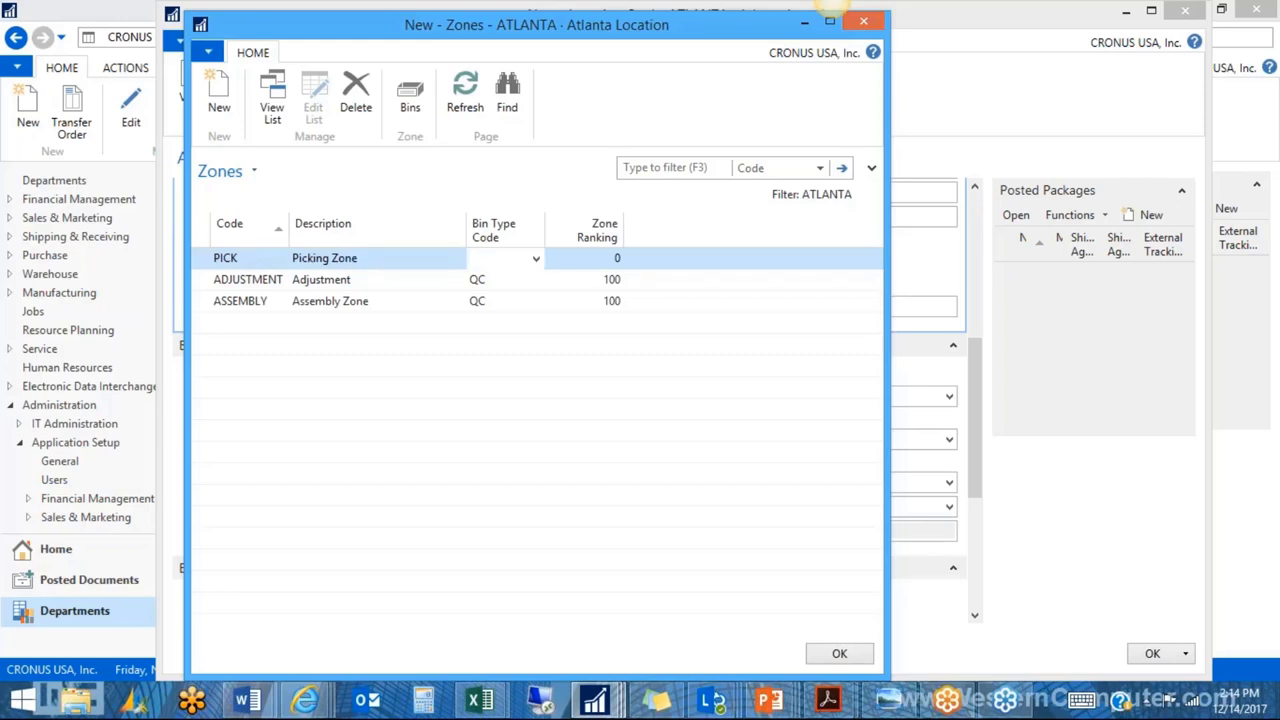
pyautogui.click(536, 261)
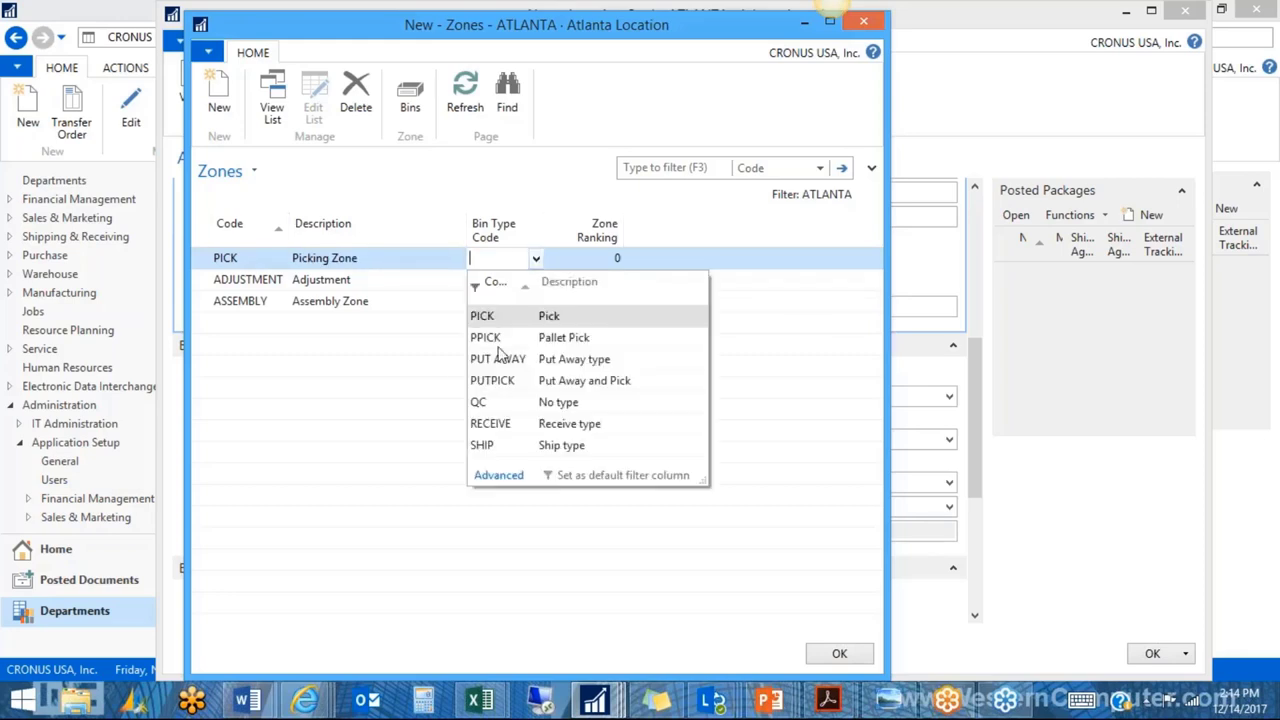
pyautogui.click(493, 381)
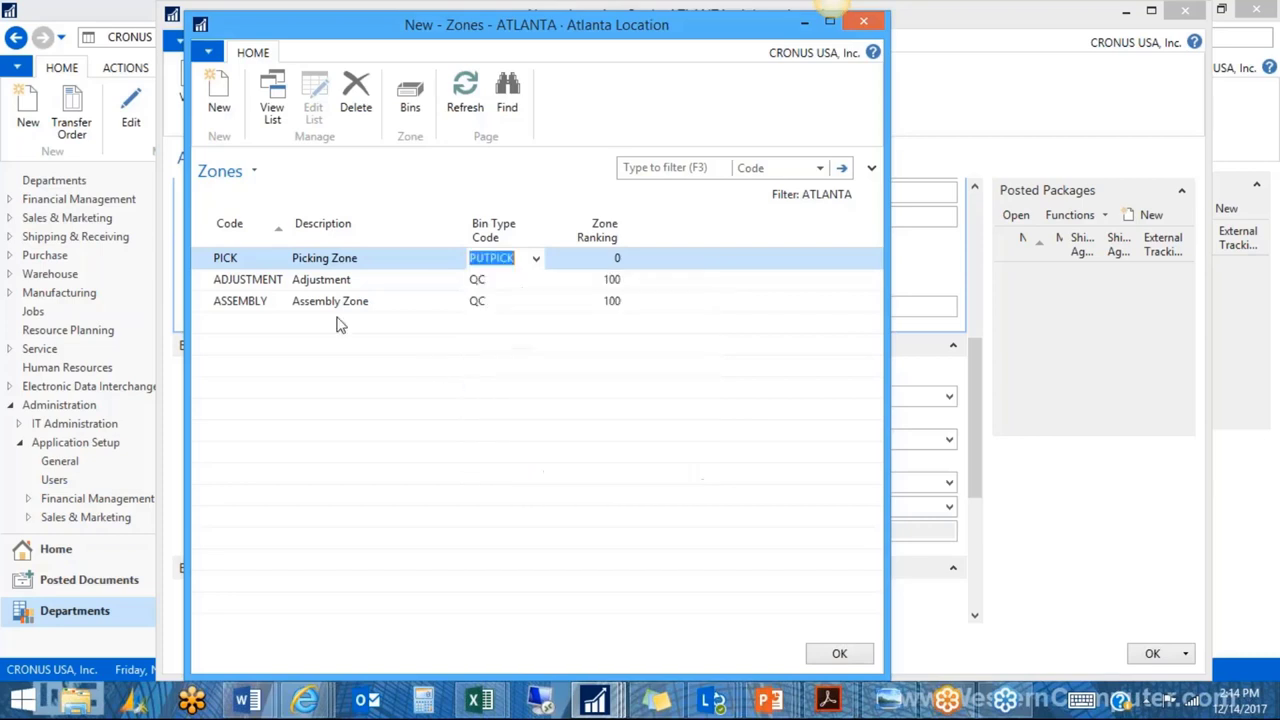
pyautogui.click(605, 262)
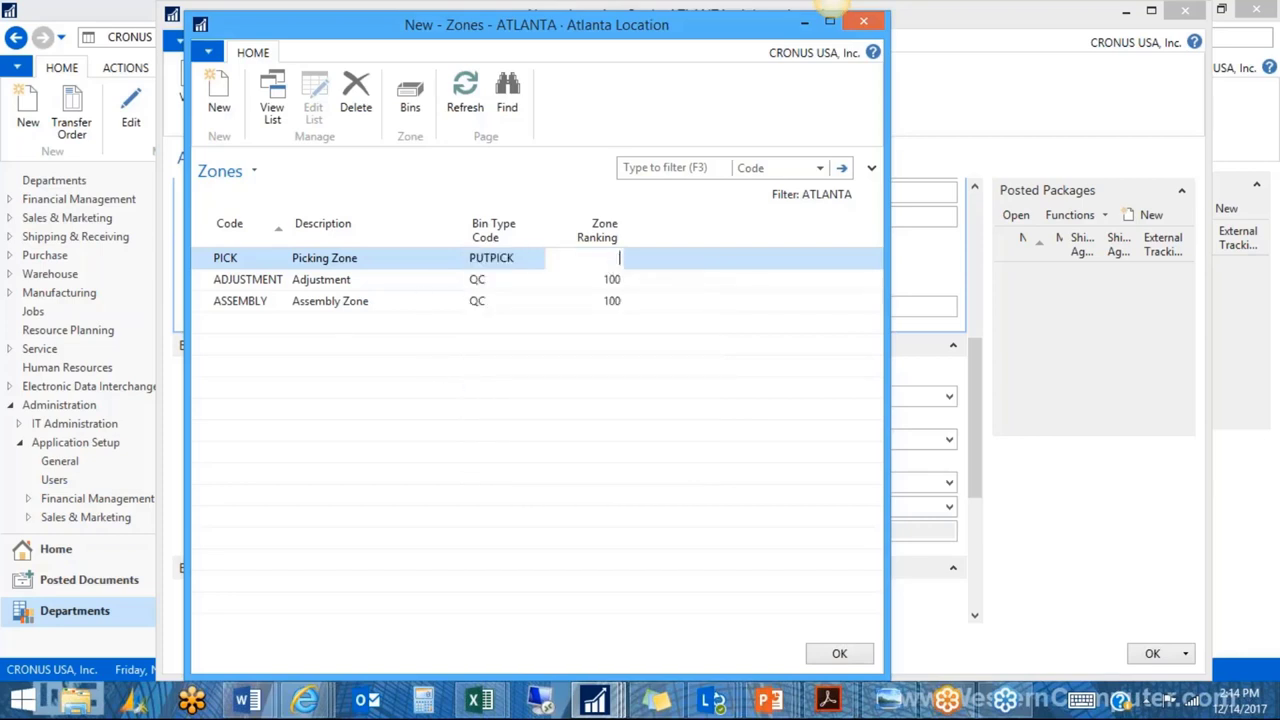
pyautogui.write('100')
# Add a PRODUCTION zone with description Production Zone, bin type code QC, and zone ranking 100.
pyautogui.click(219, 98)
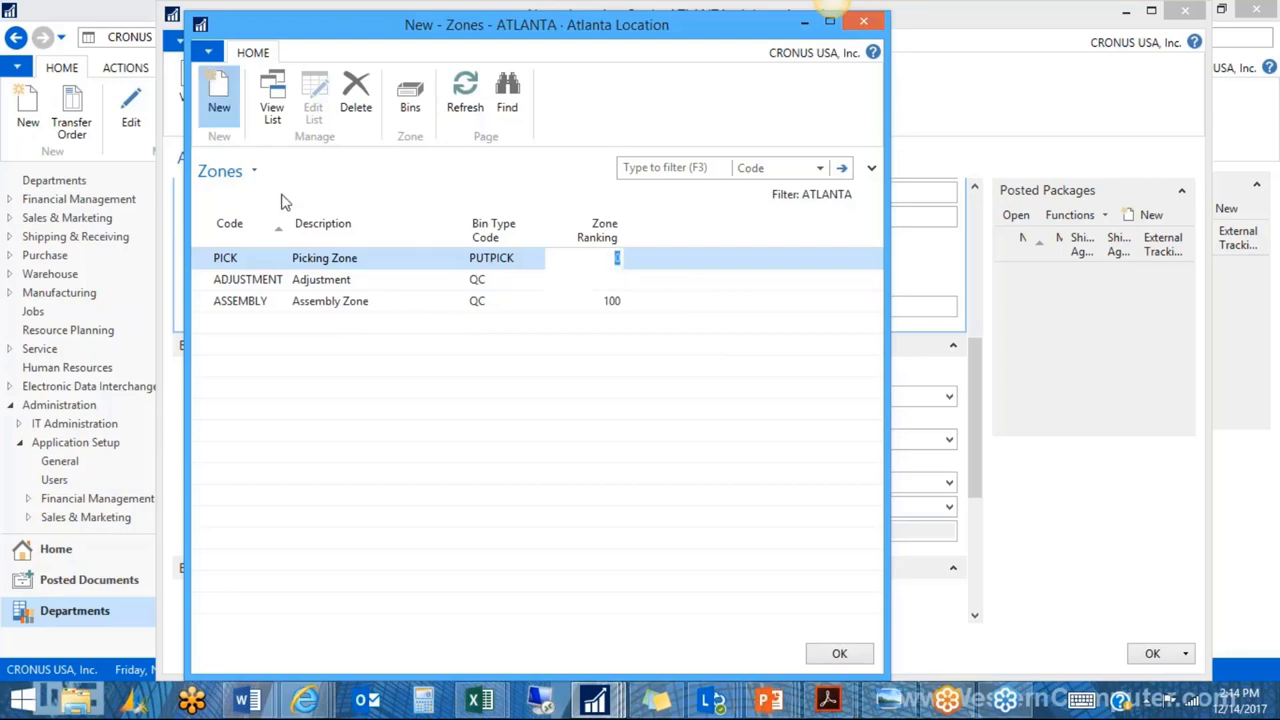
pyautogui.write('Prod')
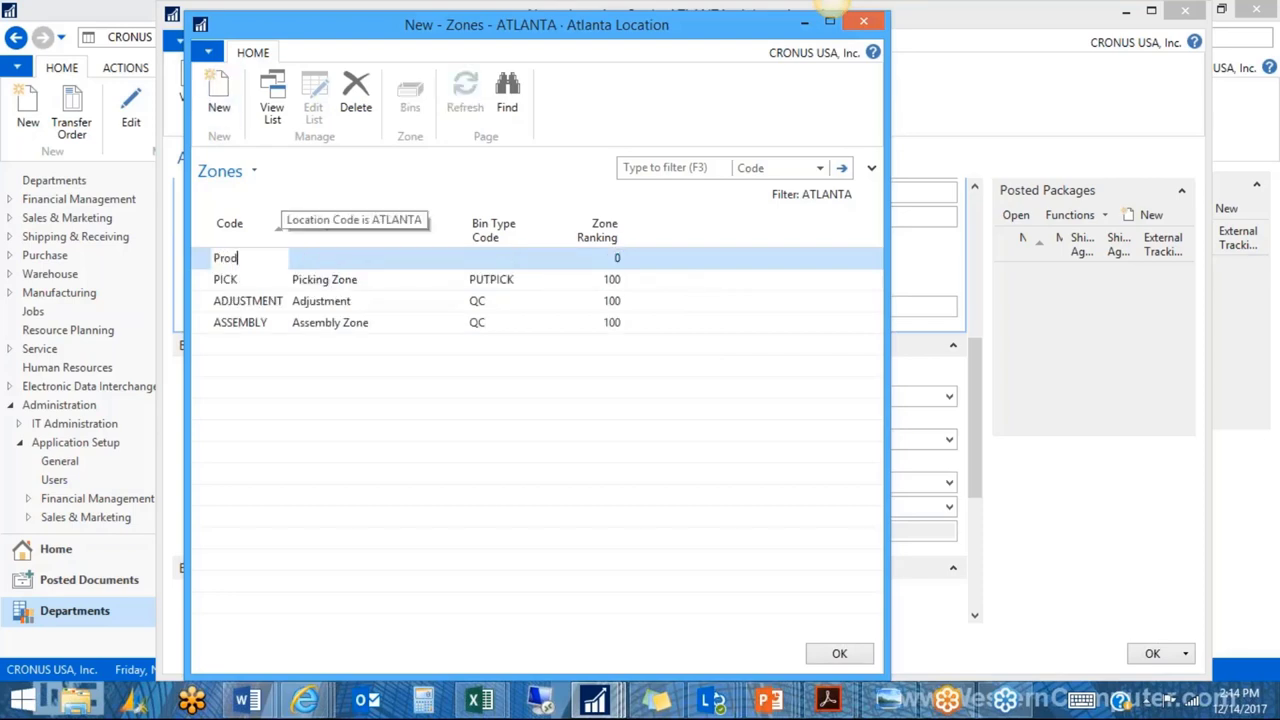
pyautogui.write('uction')
pyautogui.press('Tab')
pyautogui.write('Producti')
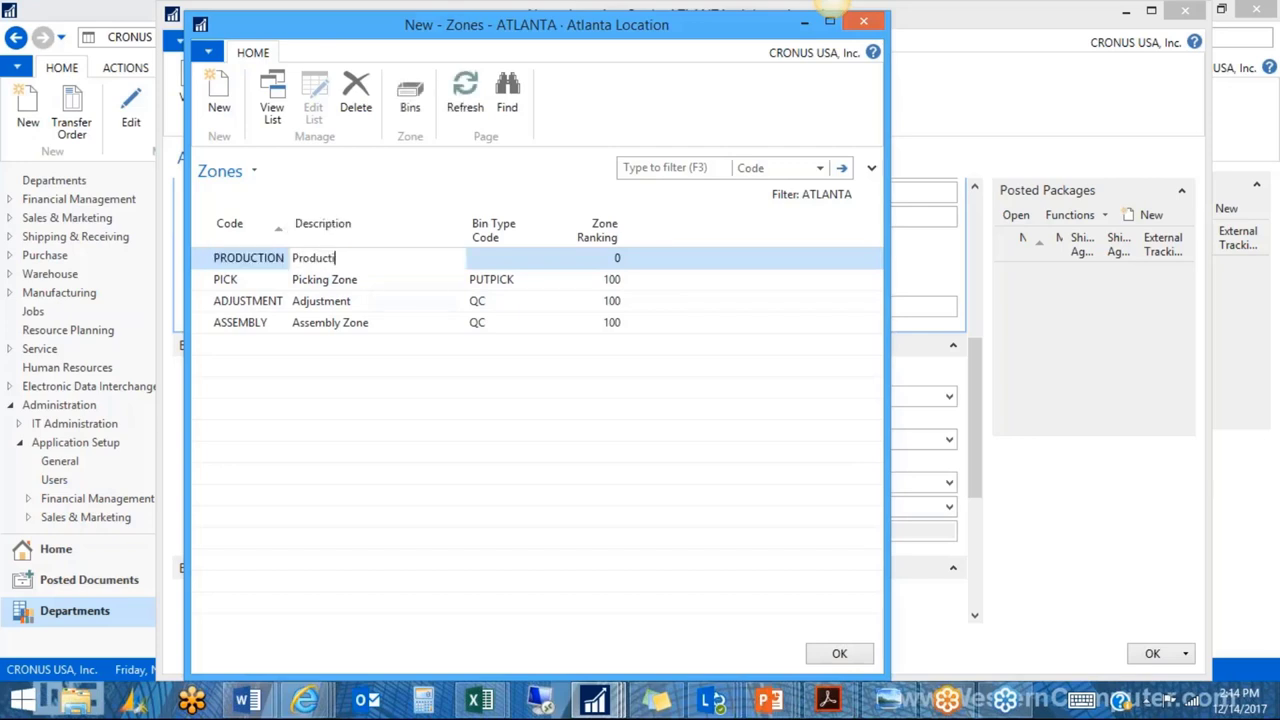
pyautogui.write('on Zone')
pyautogui.press('Tab')
pyautogui.write('q')
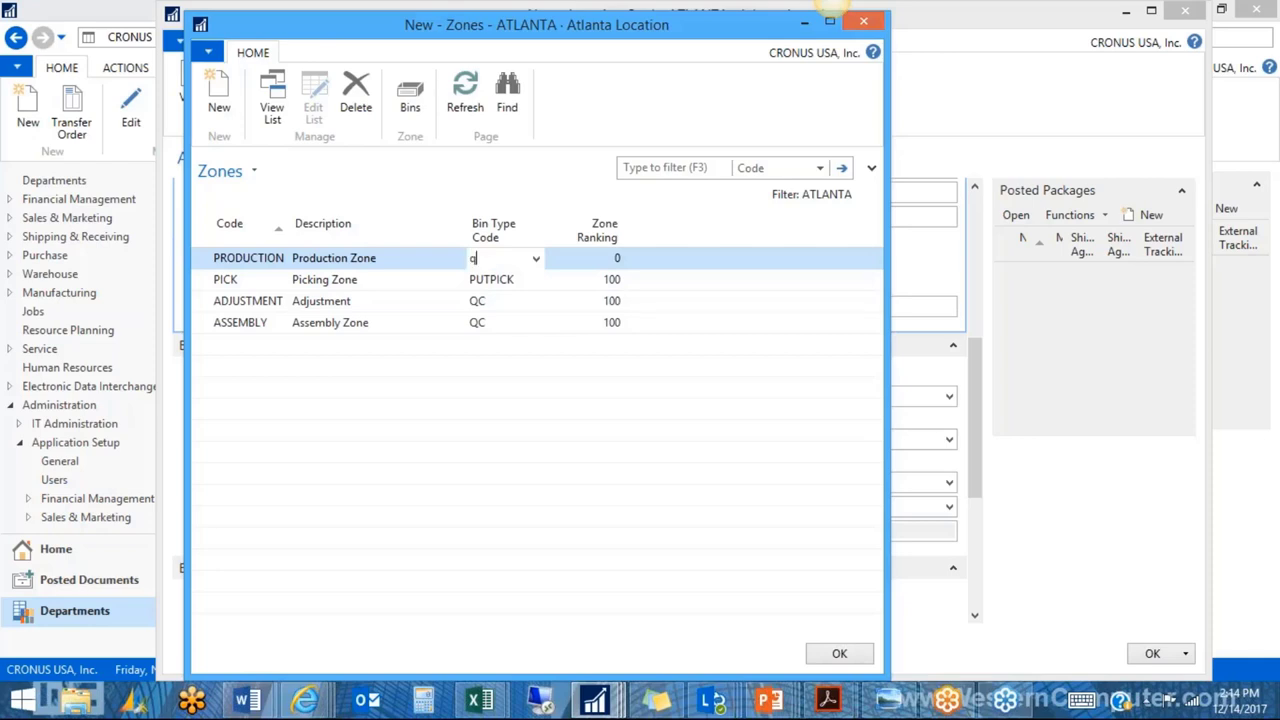
pyautogui.write('c')
pyautogui.press('Tab')
pyautogui.write('100')
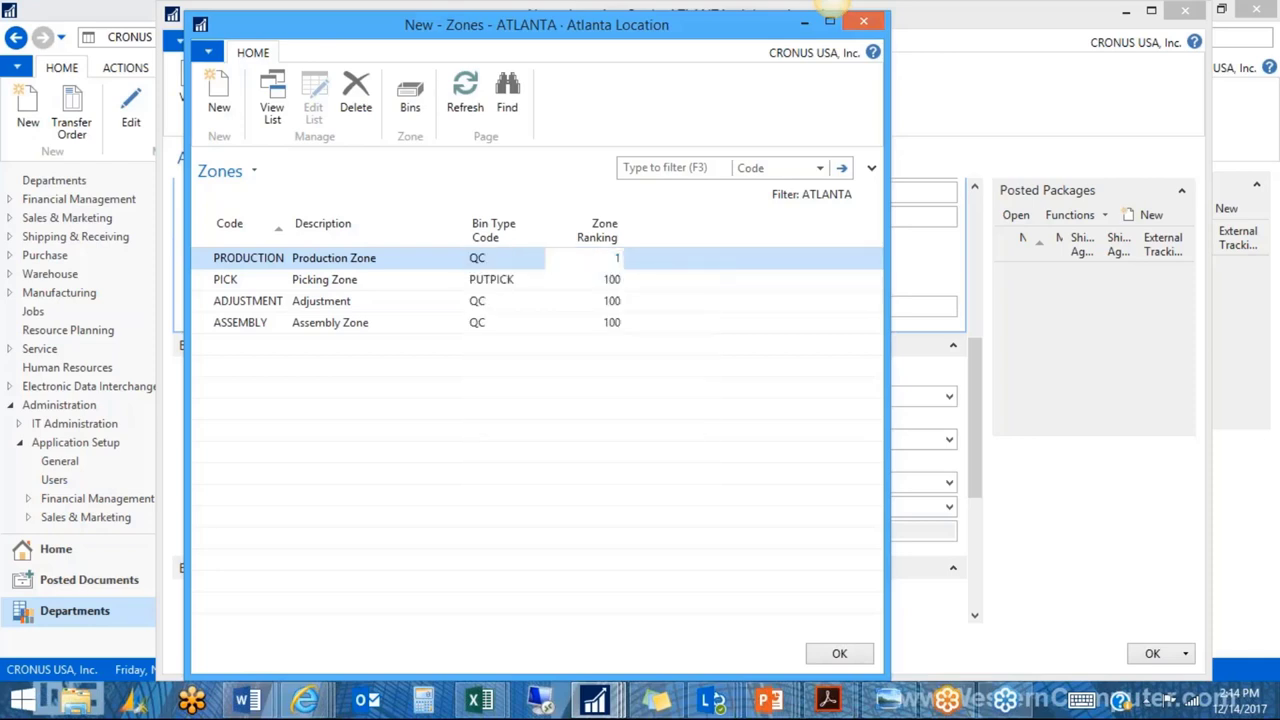
# Add a QC zone with description QC Zone, bin type code QC, and zone ranking 100.
pyautogui.click(218, 97)
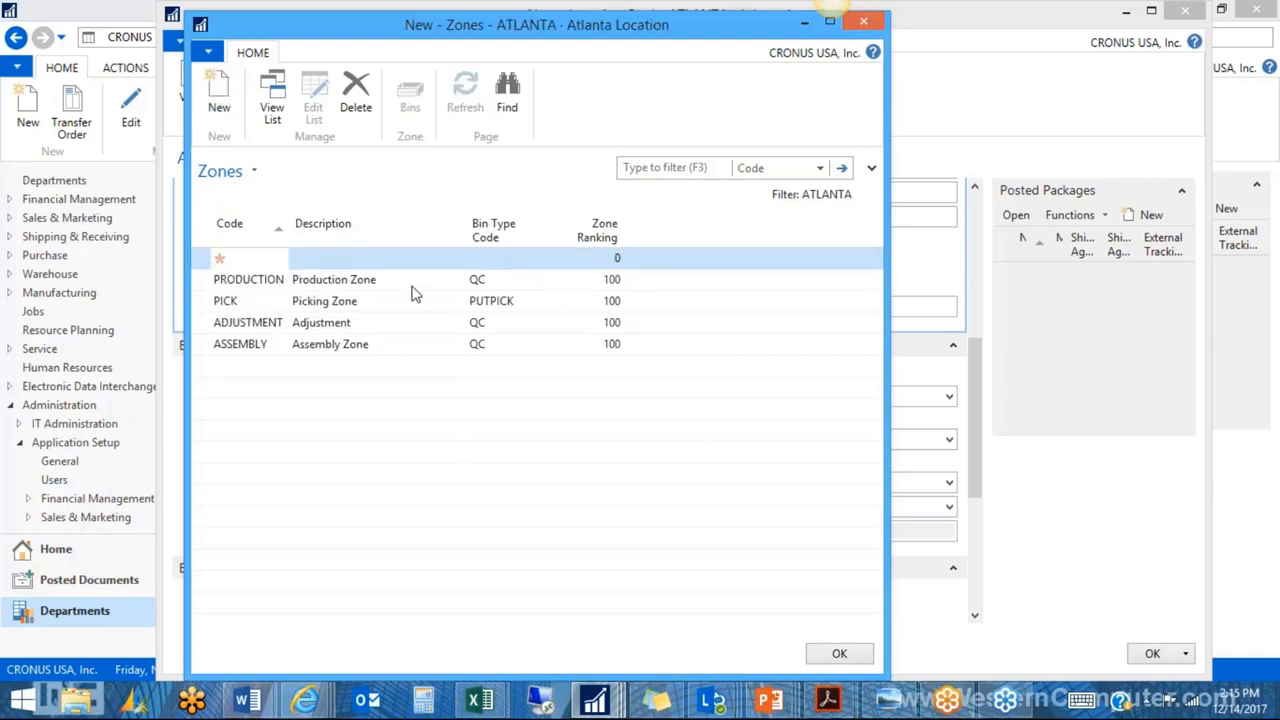
pyautogui.write('qc')
pyautogui.press('Tab')
pyautogui.write('QC Zone')
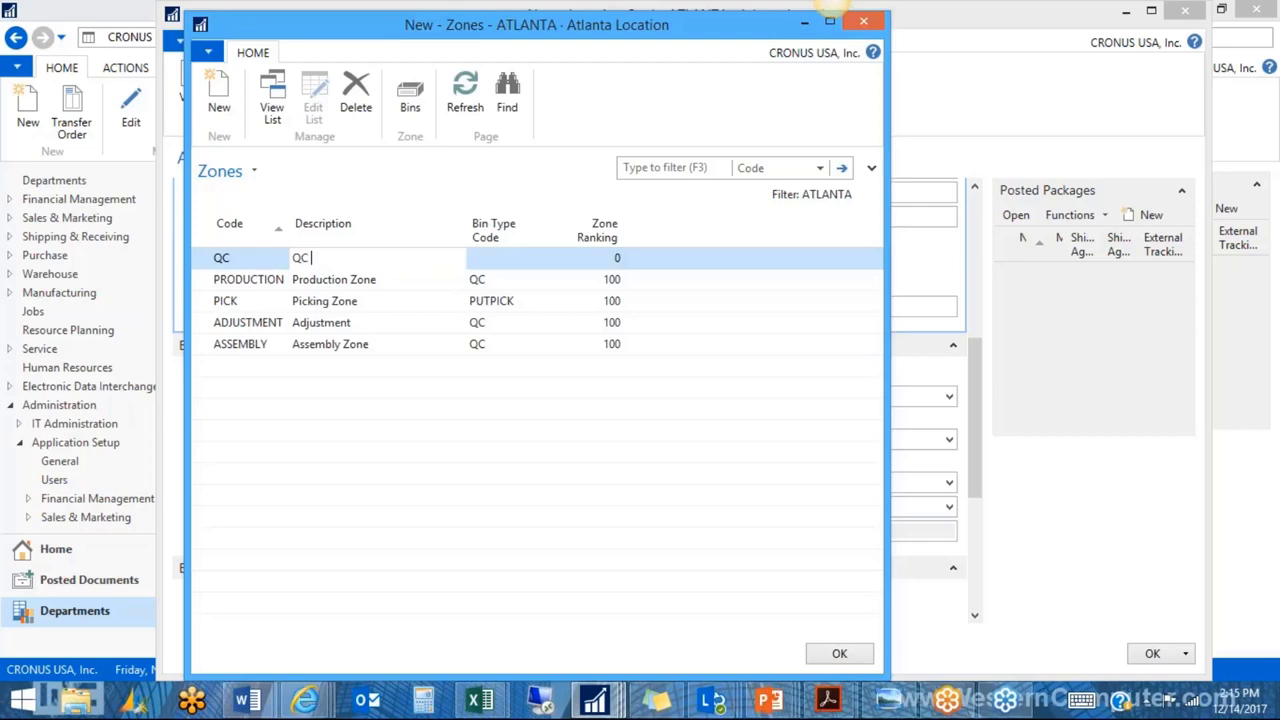
pyautogui.press('Tab')
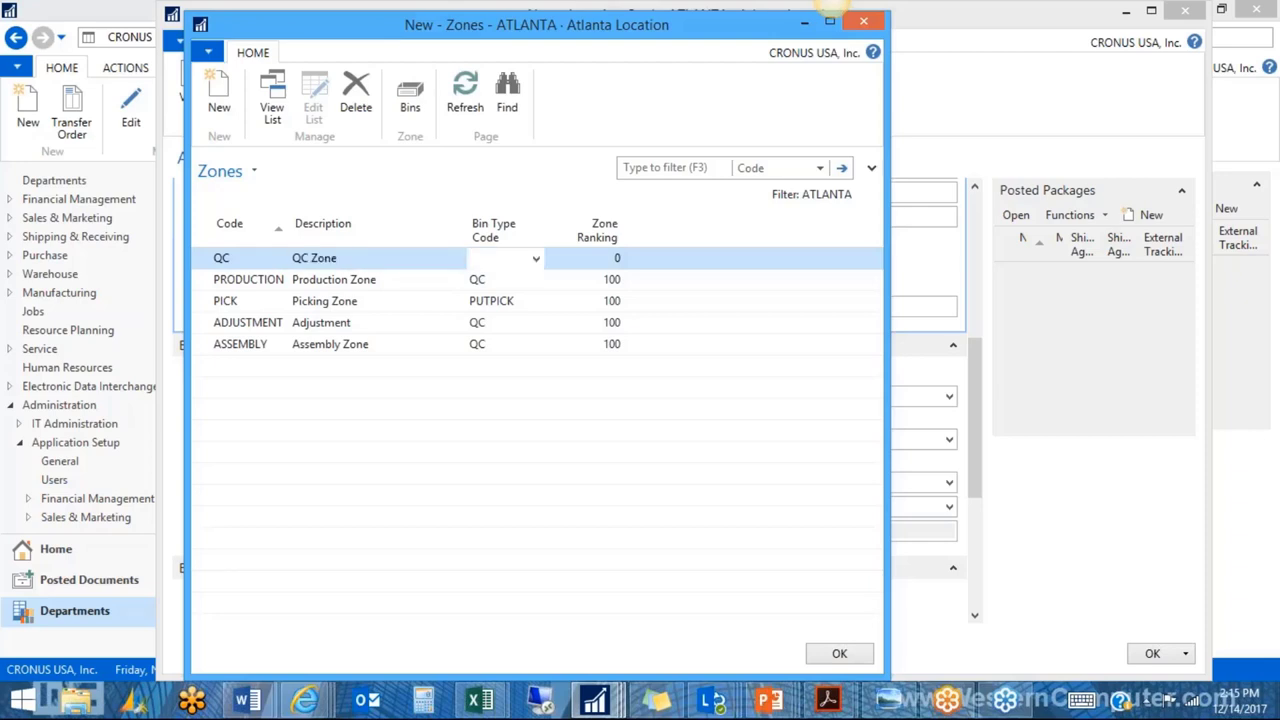
pyautogui.write('QC')
pyautogui.press('Tab')
pyautogui.write('100')
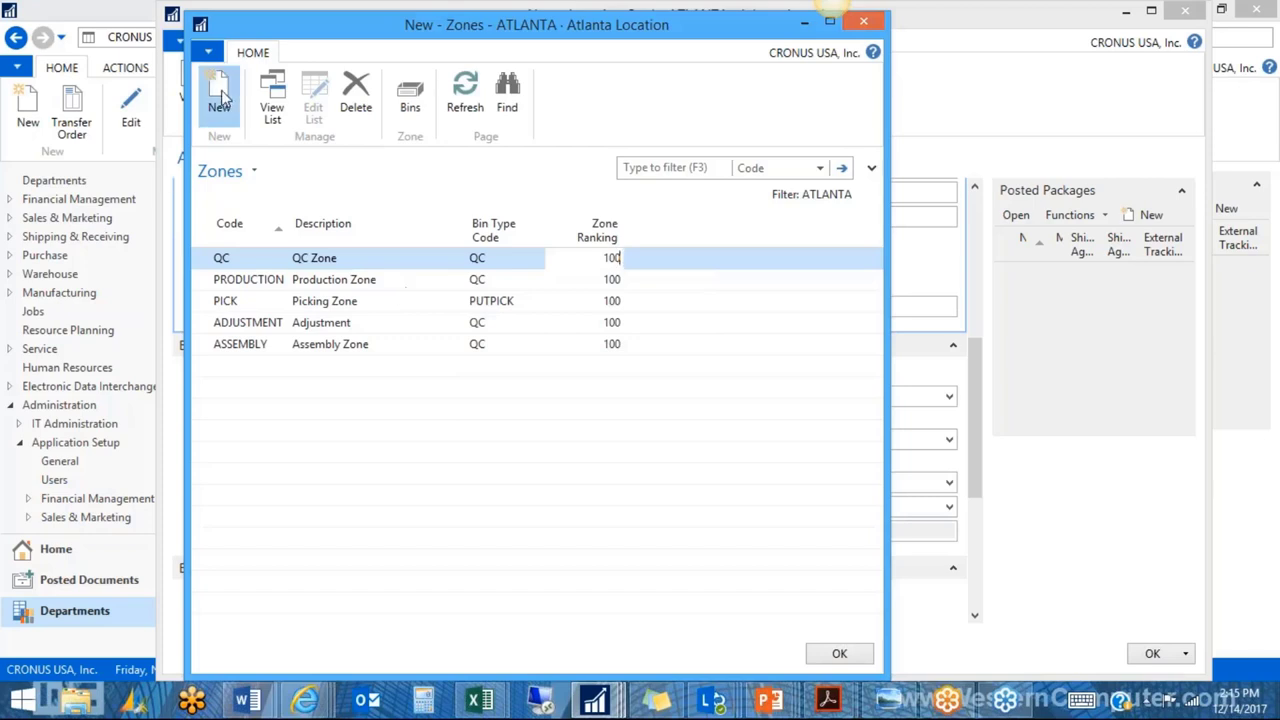
# Add a SHIP zone with description Shipping Zone, bin type code SHIP, and zone ranking 100.
pyautogui.hotkey('ctrl', 'n')
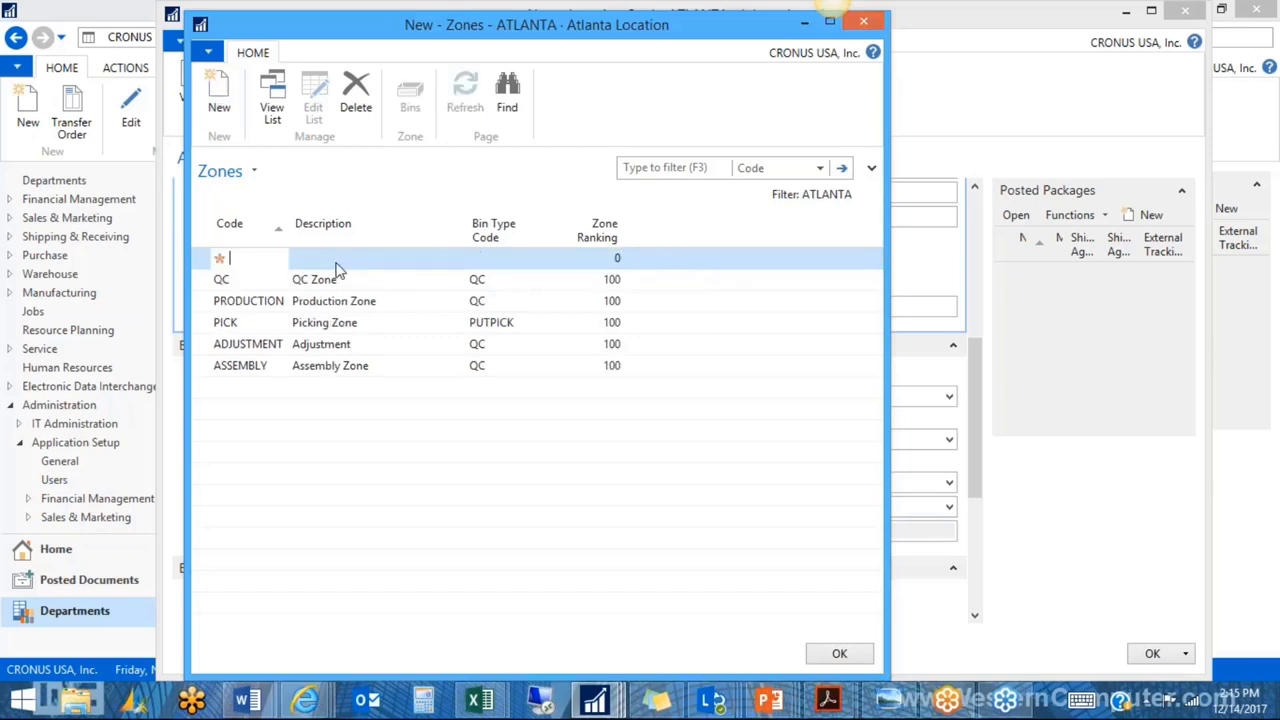
pyautogui.write('Ship')
pyautogui.press('Tab')
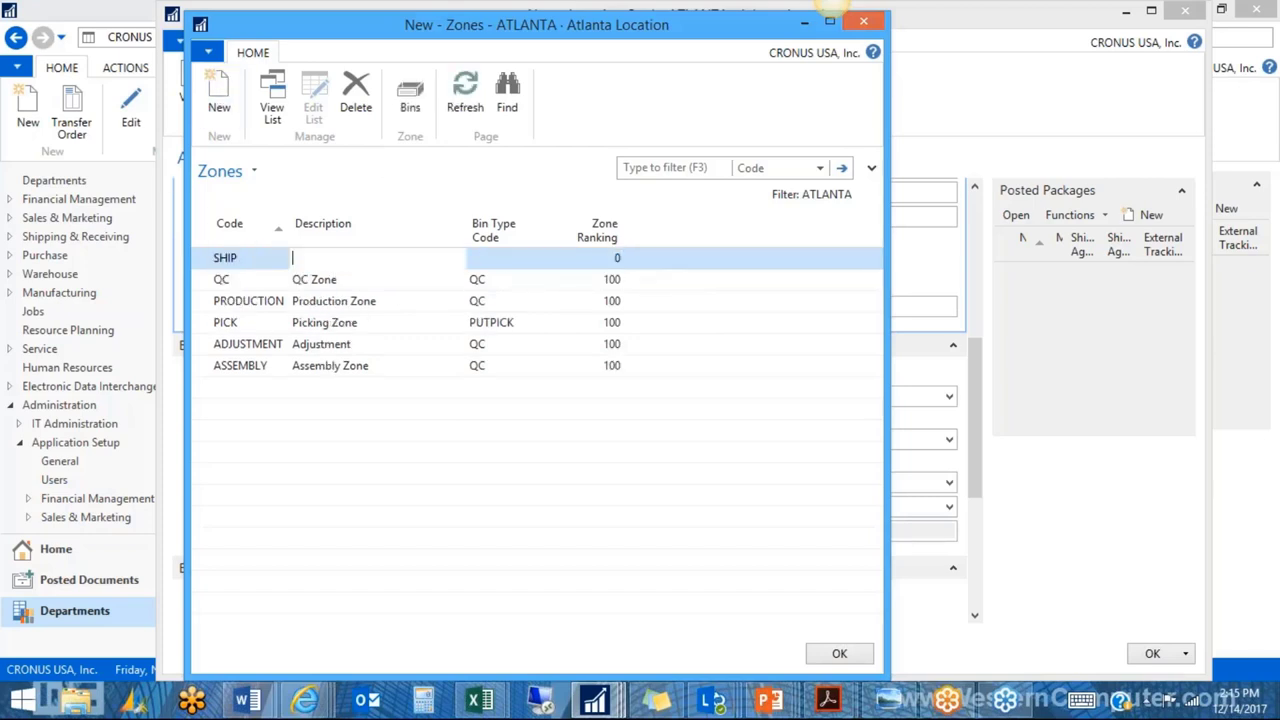
pyautogui.write('Shipping Zone')
pyautogui.press('Tab')
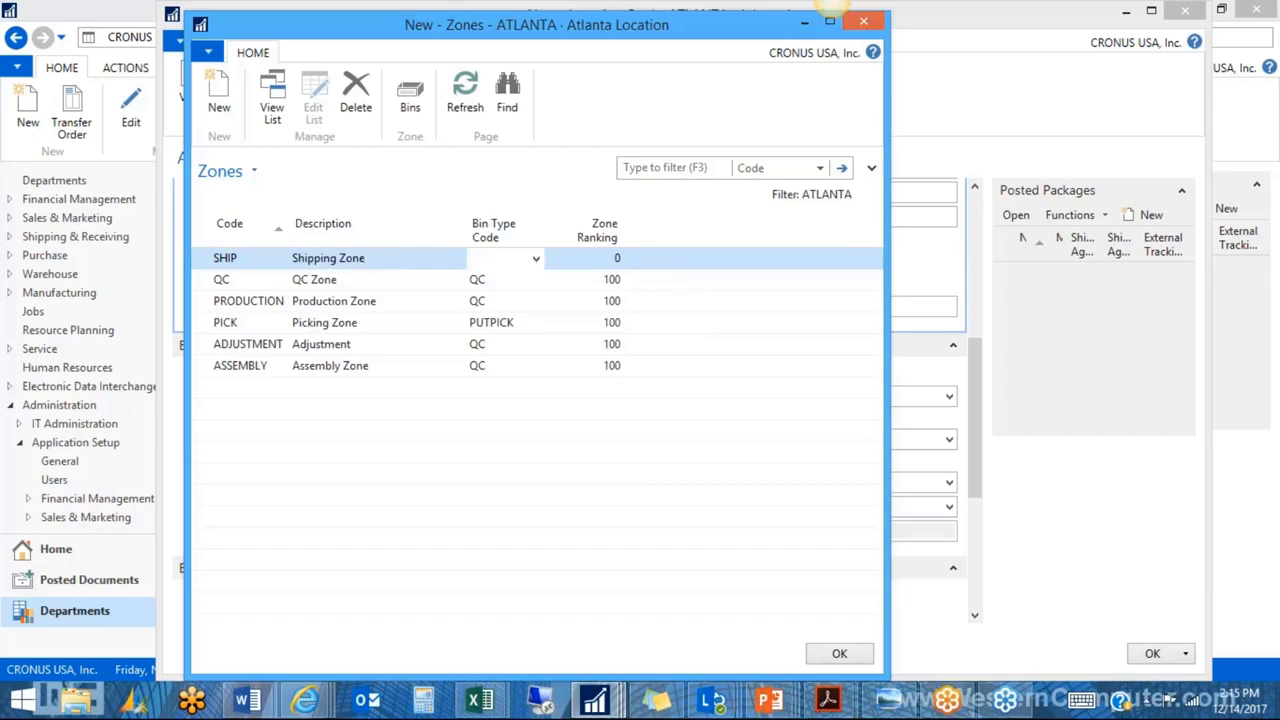
pyautogui.write('ship')
pyautogui.press('Tab')
pyautogui.write('100')
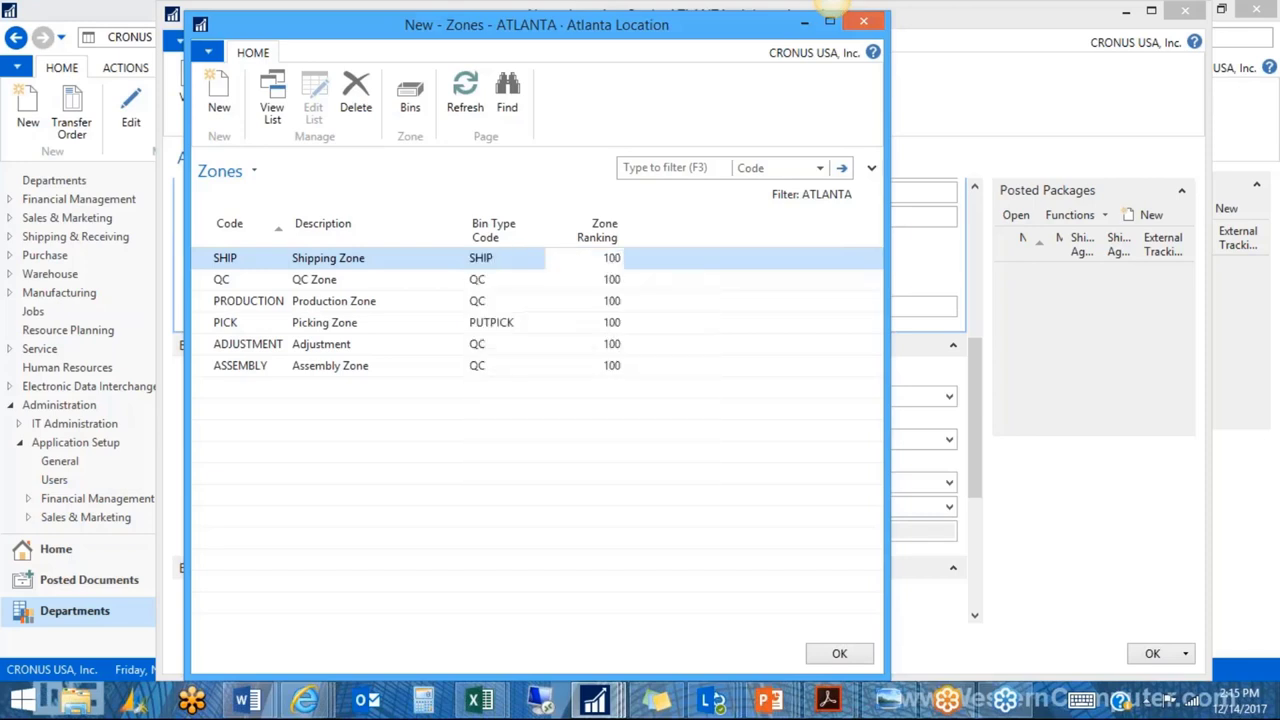
# Add a zone with code RECEIEVE and description Receiving Zone to the Atlanta location.
pyautogui.click(220, 110)
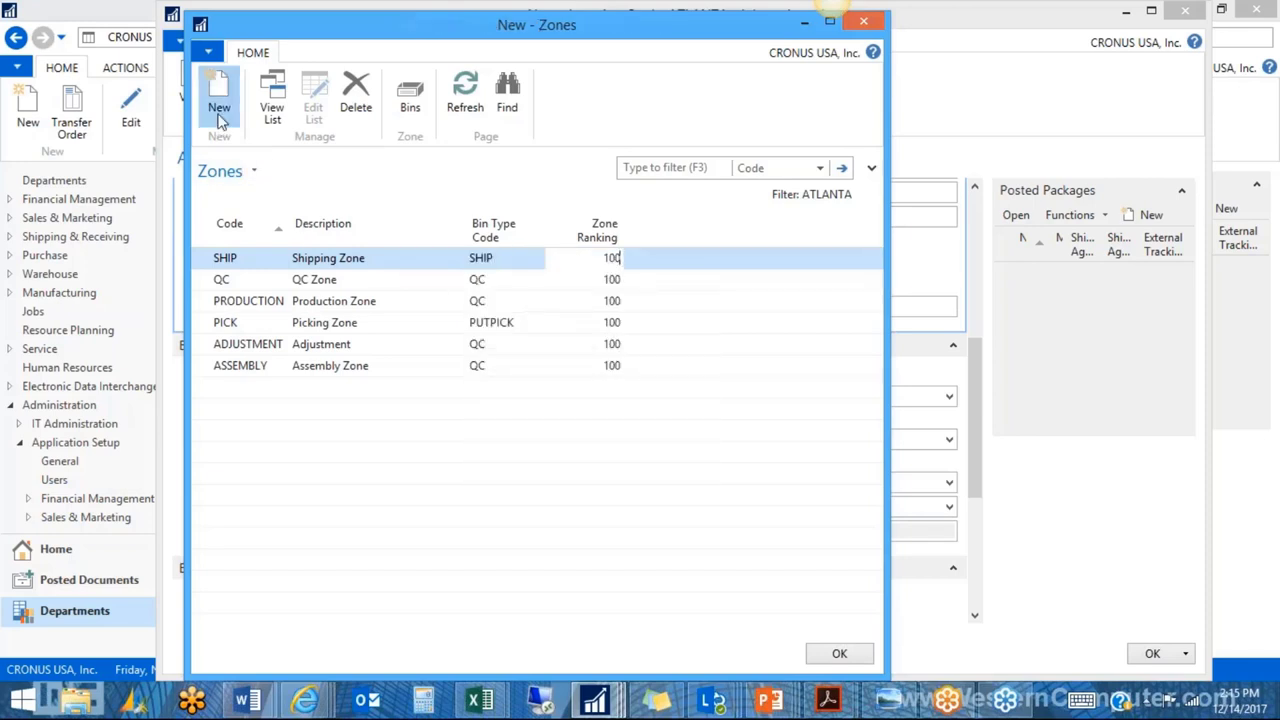
pyautogui.write('Rece')
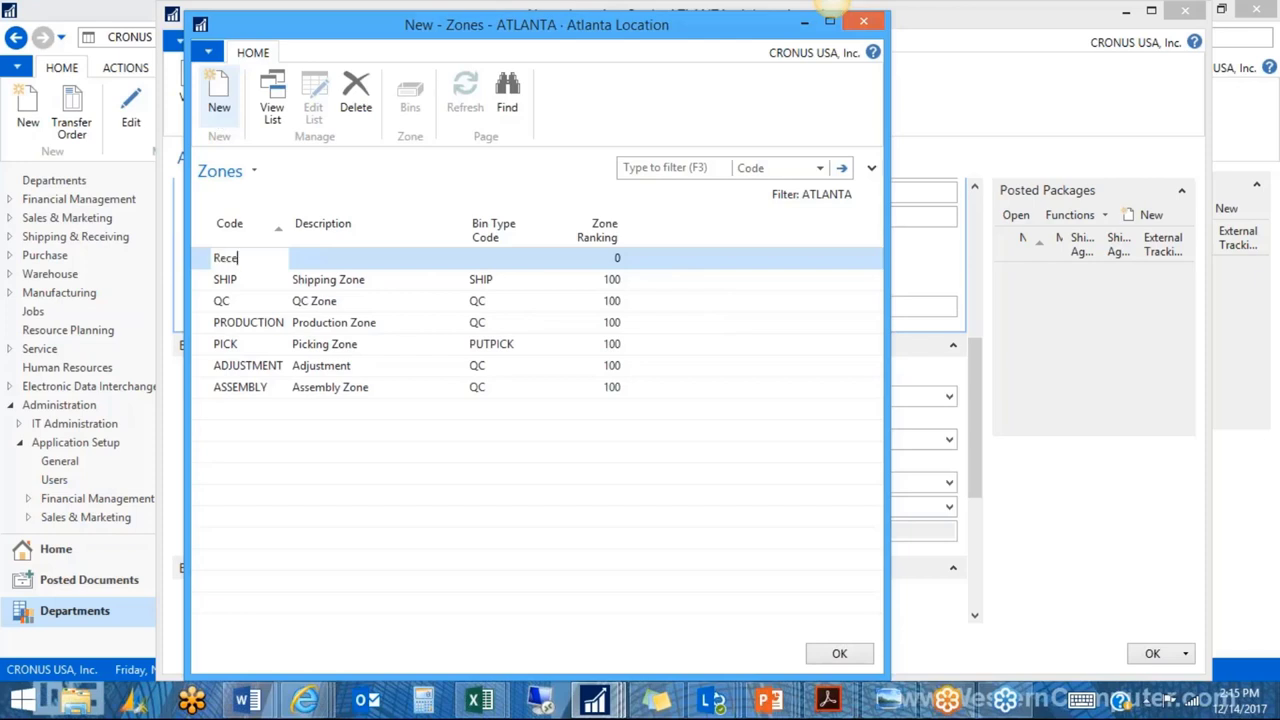
pyautogui.write('ieve')
pyautogui.press('Tab')
pyautogui.write('Receive')
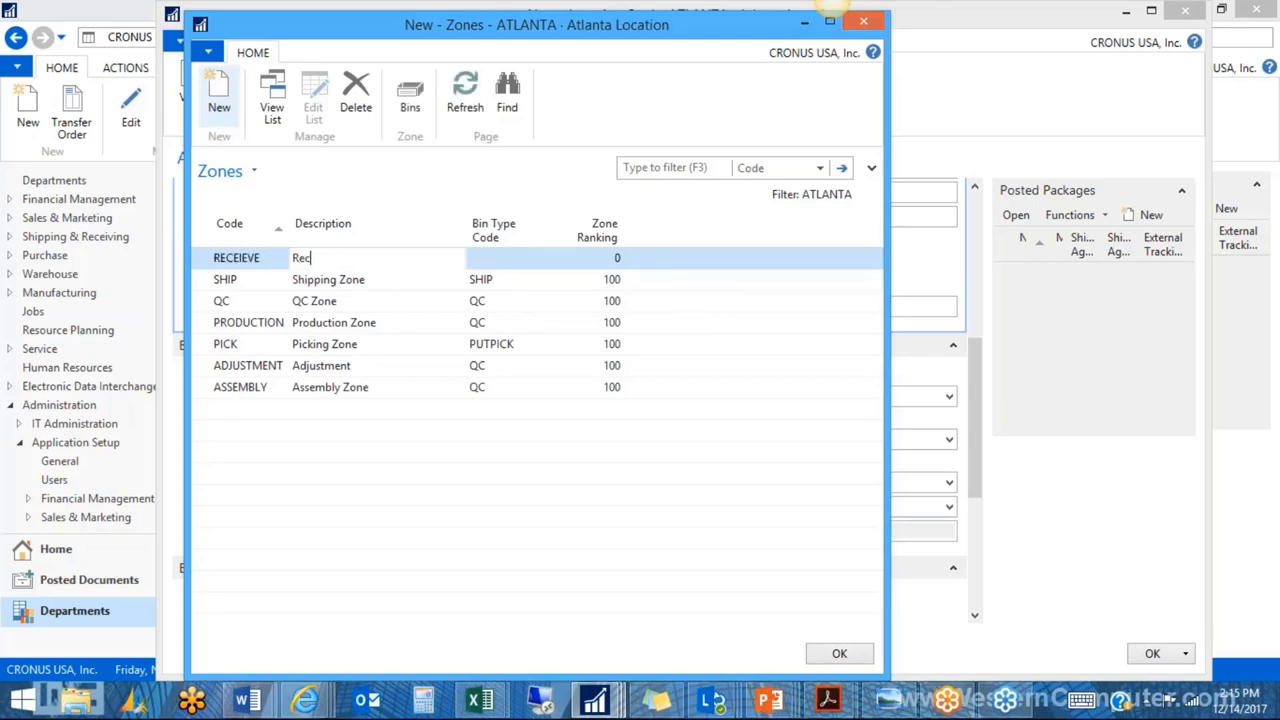
pyautogui.write('ing Zone')
pyautogui.press('BackSpace')
pyautogui.press('BackSpace')
pyautogui.press('BackSpace')
pyautogui.write('one')
pyautogui.press('Tab')
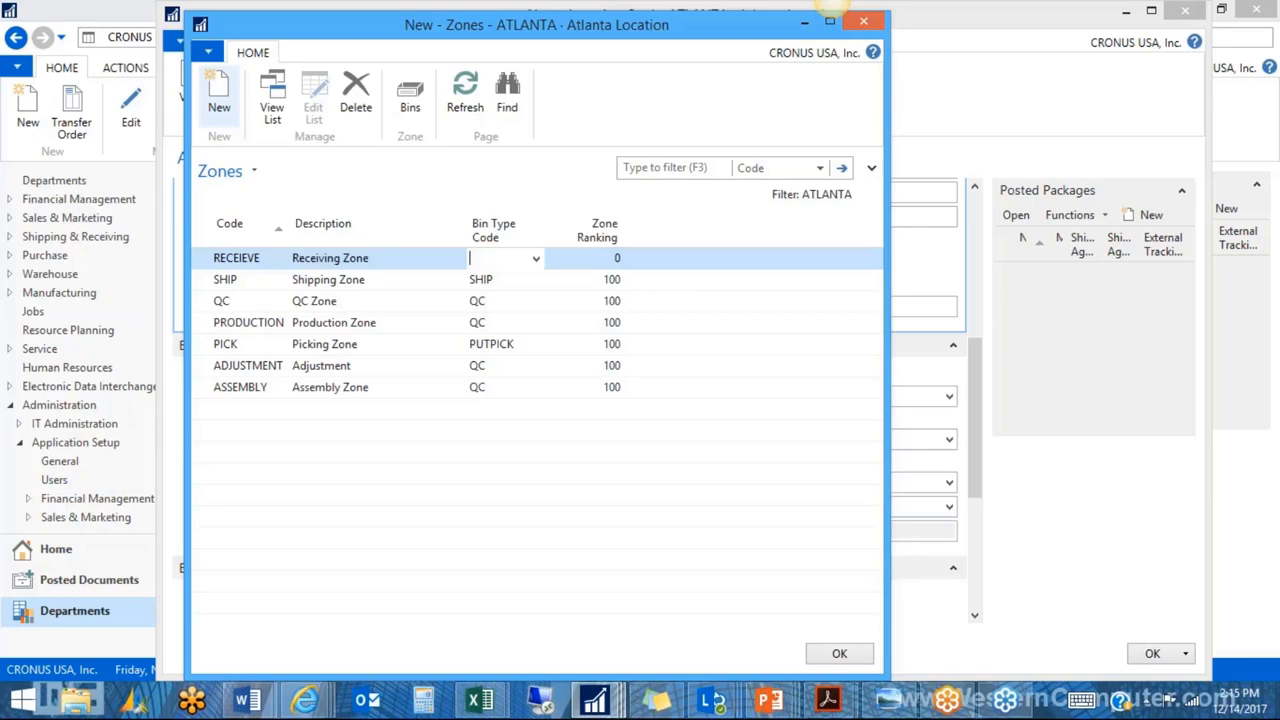
# Assign bin type code RECEIVE to the receiving zone and set its zone ranking to 100.
pyautogui.write('Rec')
pyautogui.press('Tab')
pyautogui.write('100')
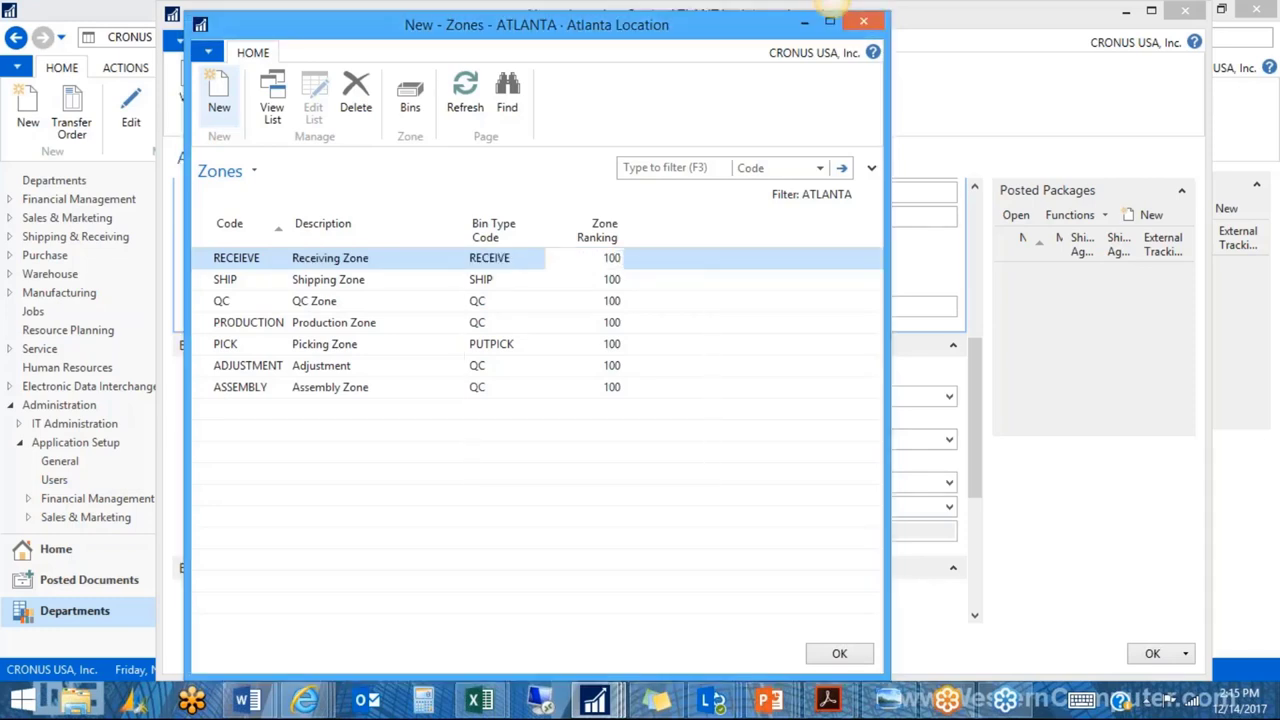
# Set the zone ranking to 50 for both the receiving zone and the shipping zone.
pyautogui.click(703, 309)
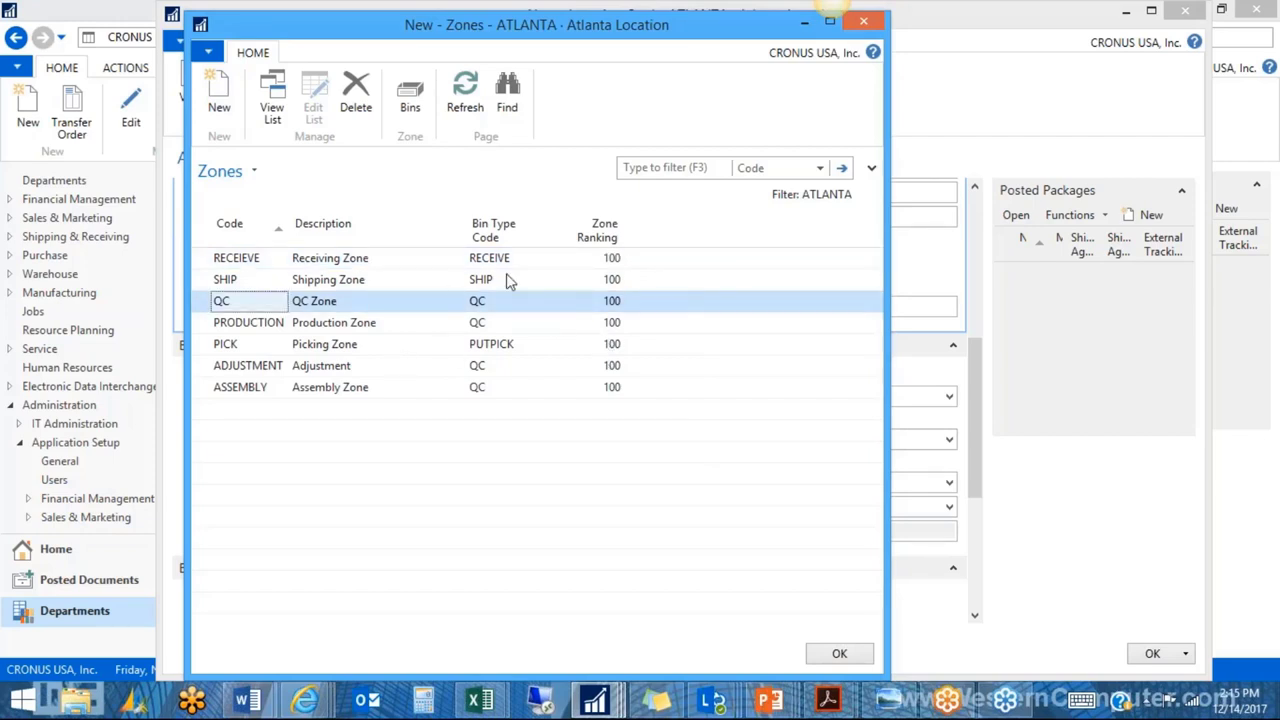
pyautogui.click(601, 259)
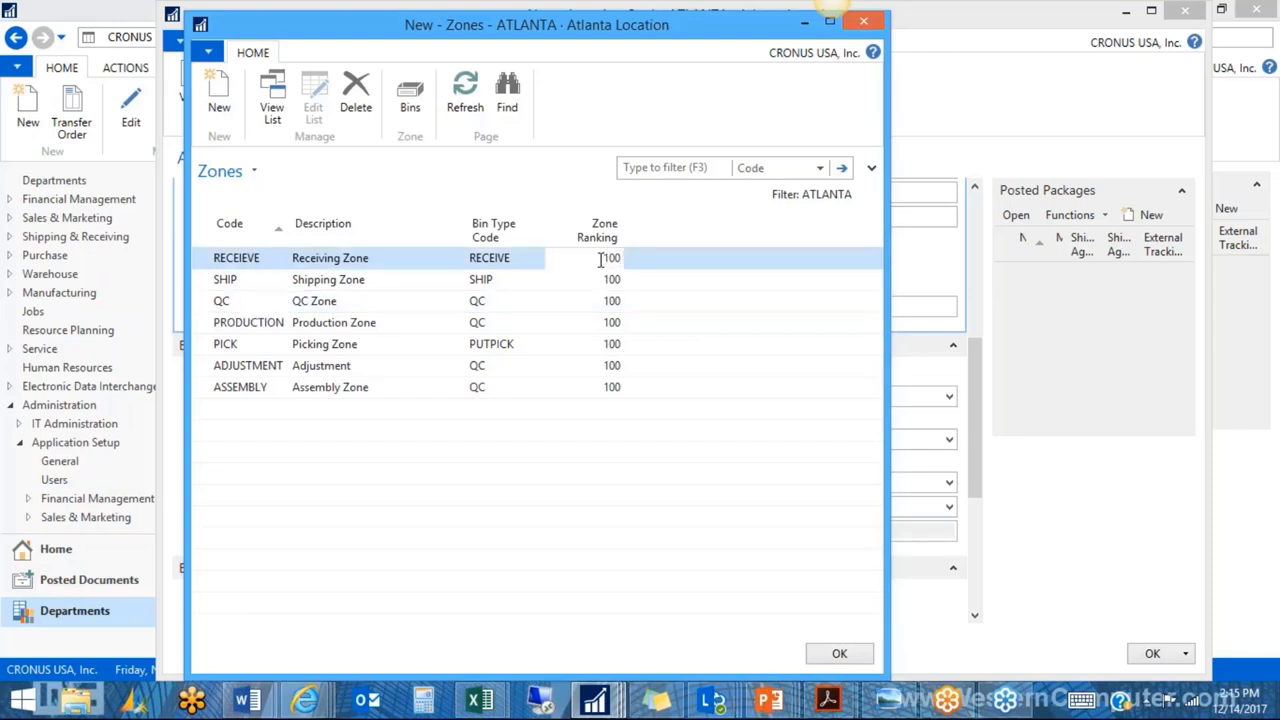
pyautogui.press('BackSpace')
pyautogui.press('BackSpace')
pyautogui.press('BackSpace')
pyautogui.write('50')
pyautogui.click(593, 279)
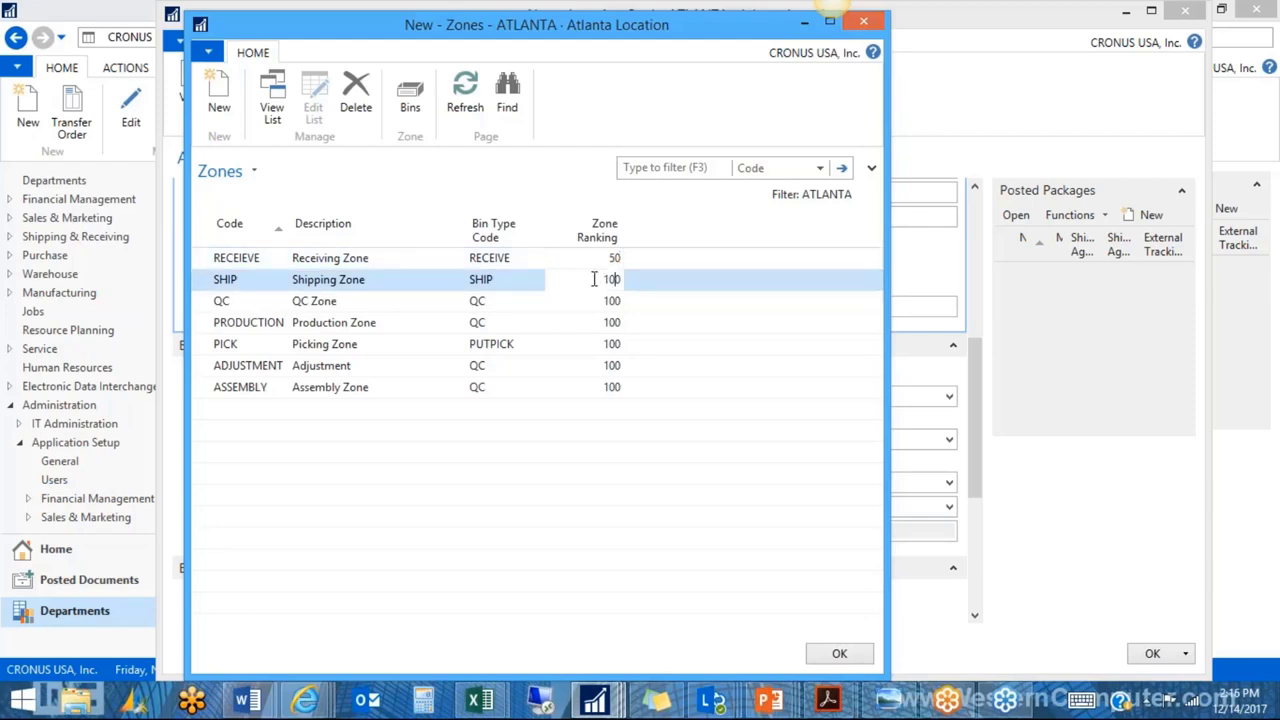
pyautogui.press('BackSpace')
pyautogui.press('BackSpace')
pyautogui.press('BackSpace')
pyautogui.write('50')
# Set the zone ranking to 40 for the QC zone and 80 for the production zone.
pyautogui.click(604, 301)
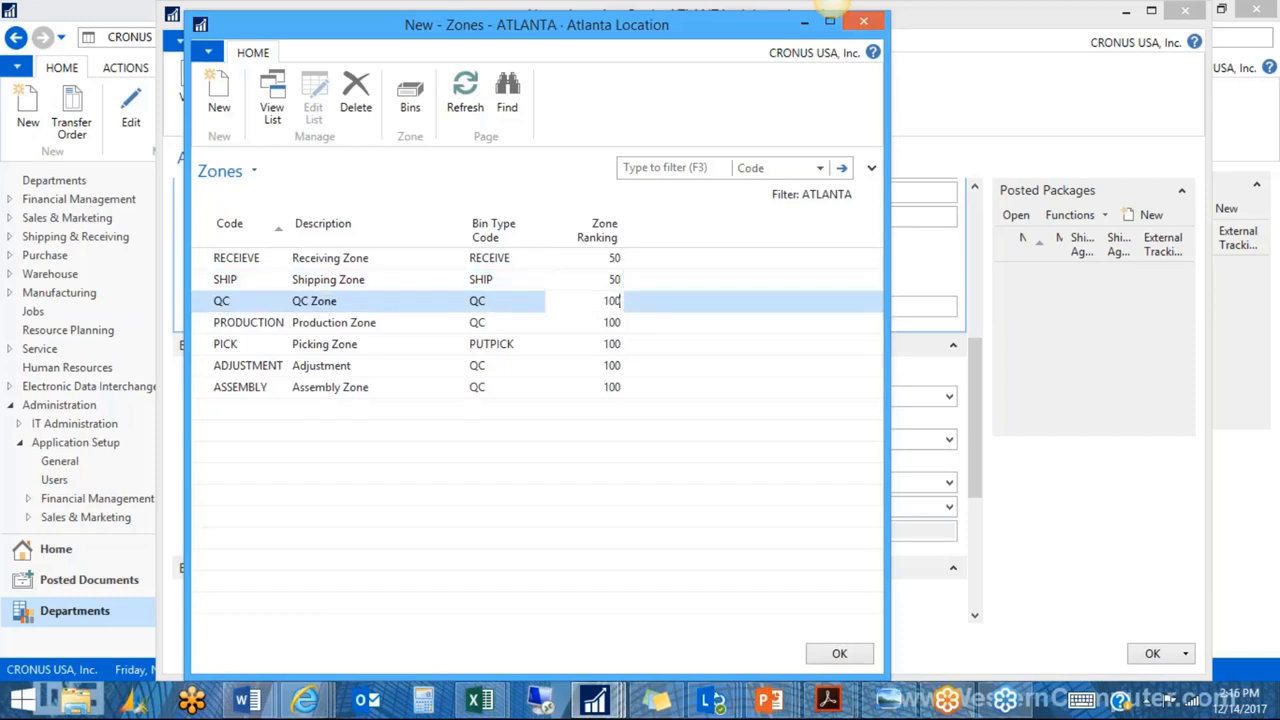
pyautogui.press('BackSpace')
pyautogui.press('BackSpace')
pyautogui.write('40')
pyautogui.click(603, 322)
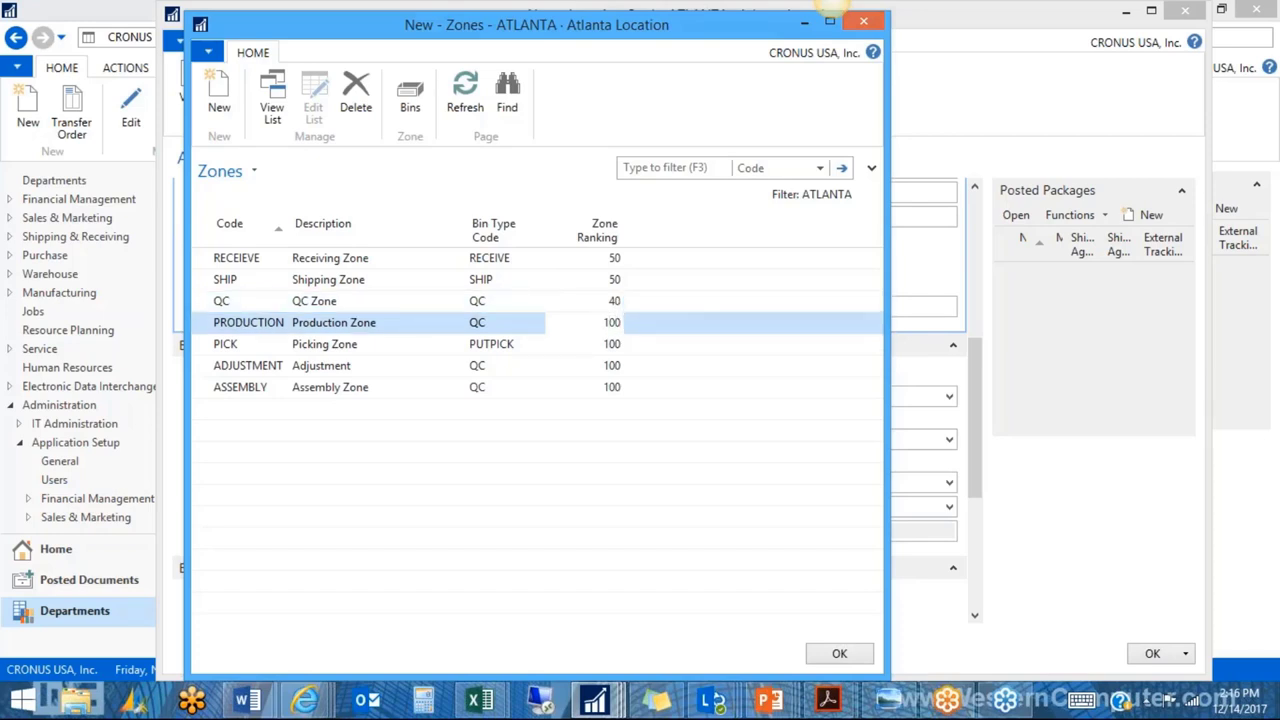
pyautogui.press('BackSpace')
pyautogui.press('BackSpace')
pyautogui.press('BackSpace')
pyautogui.write('80')
# Set the zone ranking to 80 for both the adjustment zone and the assembly zone.
pyautogui.click(597, 366)
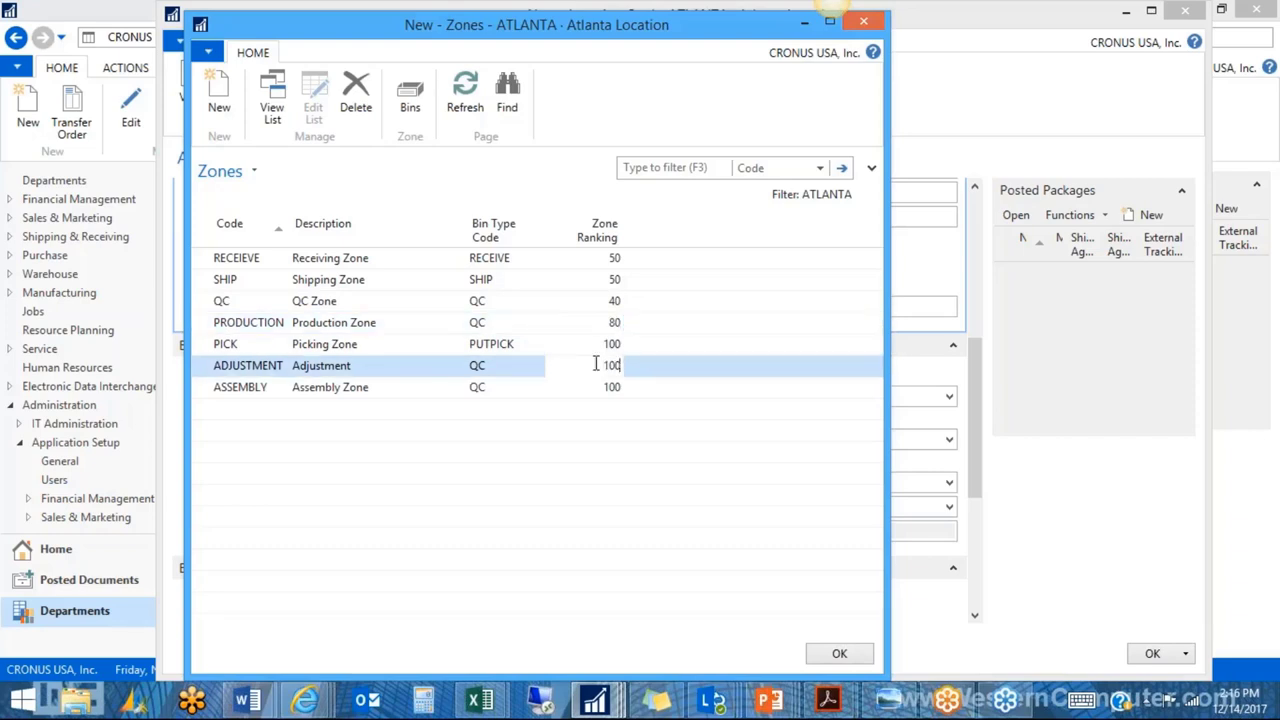
pyautogui.press('BackSpace')
pyautogui.press('BackSpace')
pyautogui.press('BackSpace')
pyautogui.write('80')
pyautogui.press('Down')
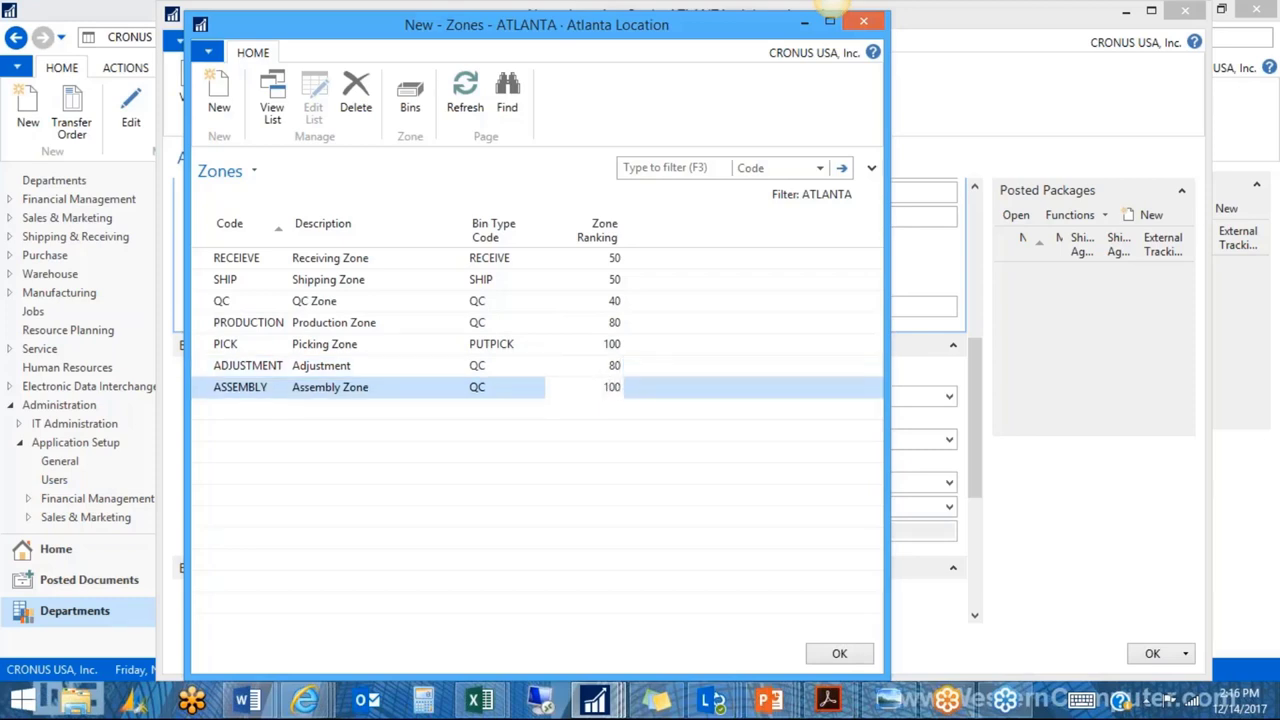
pyautogui.press('BackSpace')
pyautogui.press('BackSpace')
pyautogui.press('BackSpace')
pyautogui.write('80')
# Add a bin with code REC01 to the receiving zone and return to the zone list.
pyautogui.click(243, 259)
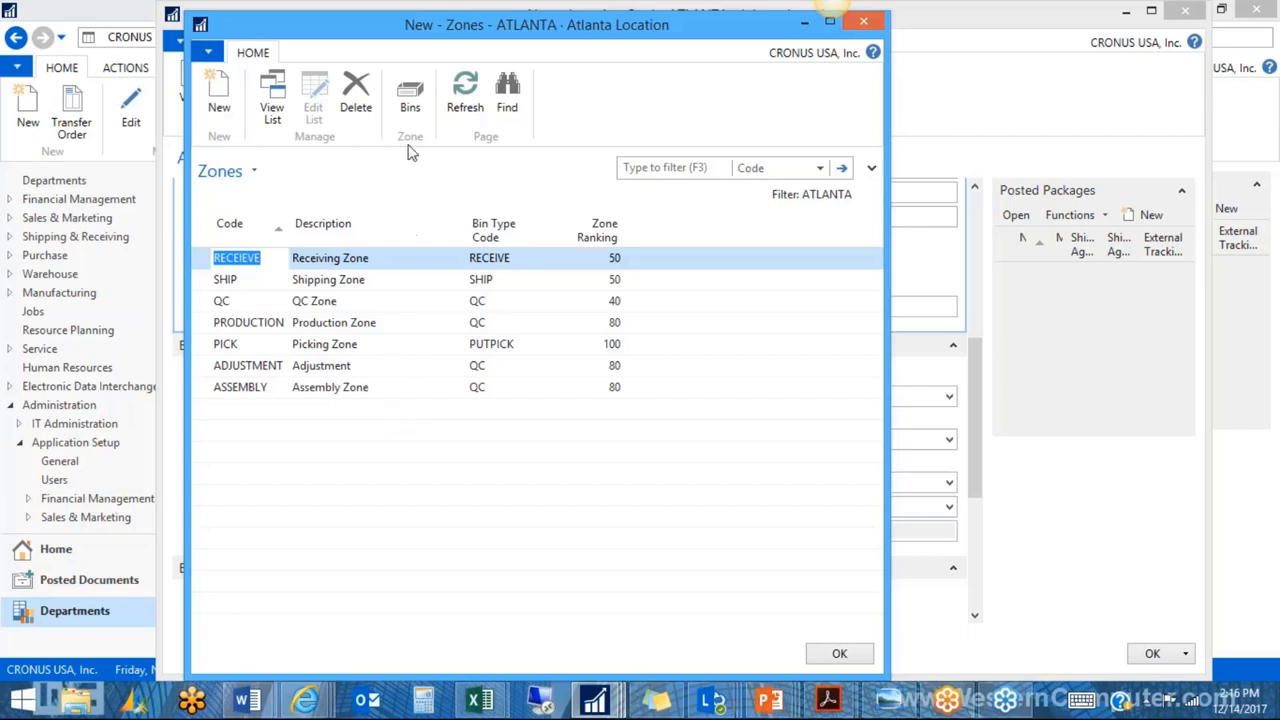
pyautogui.click(410, 110)
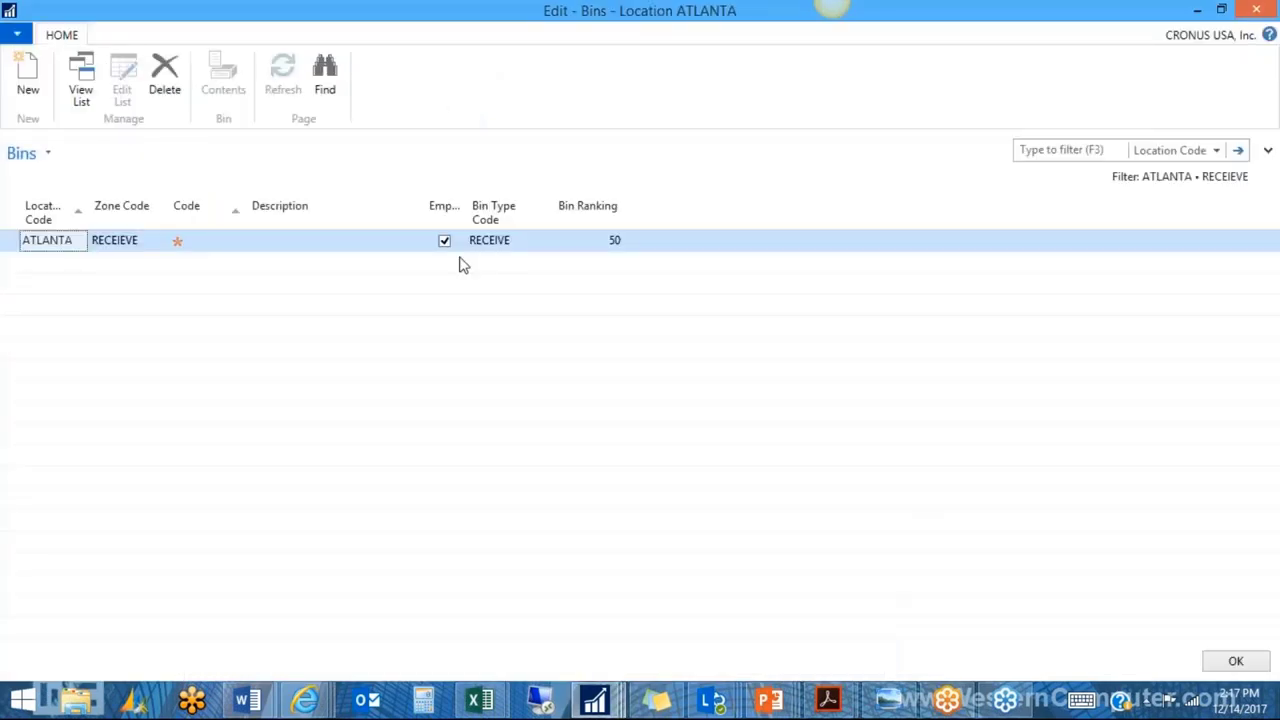
pyautogui.click(205, 241)
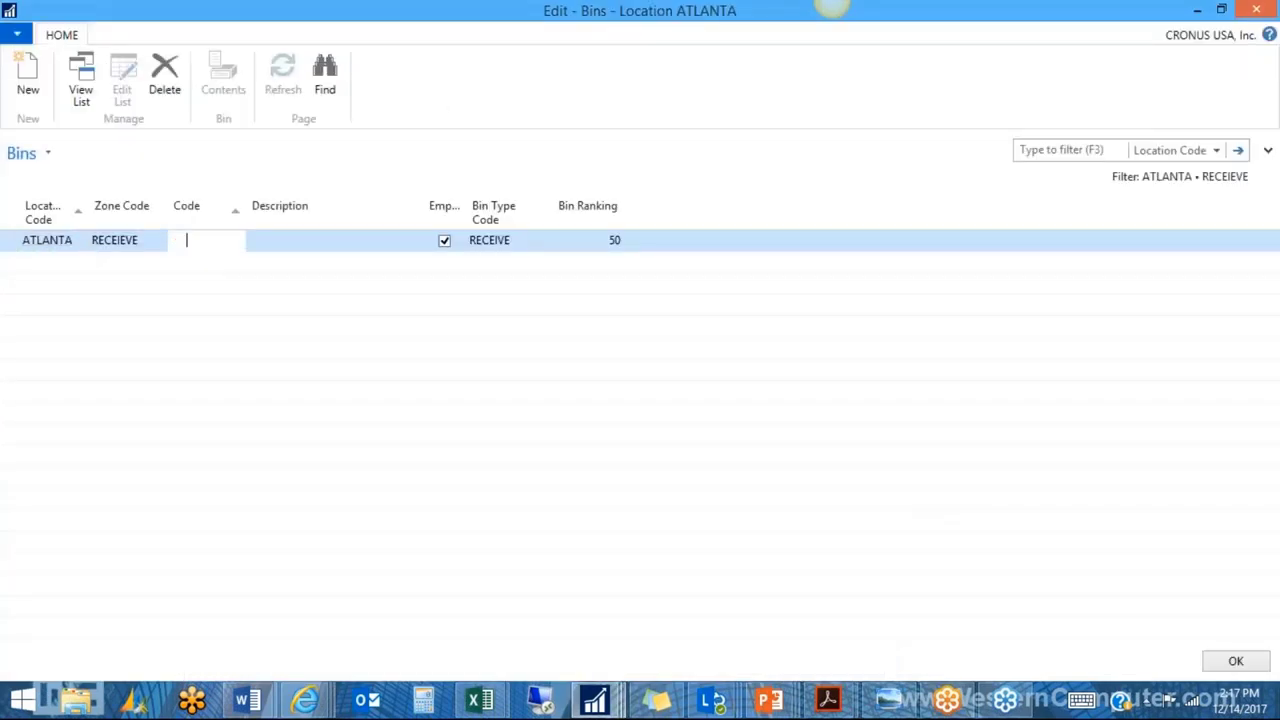
pyautogui.write('Rec01')
pyautogui.click(250, 240)
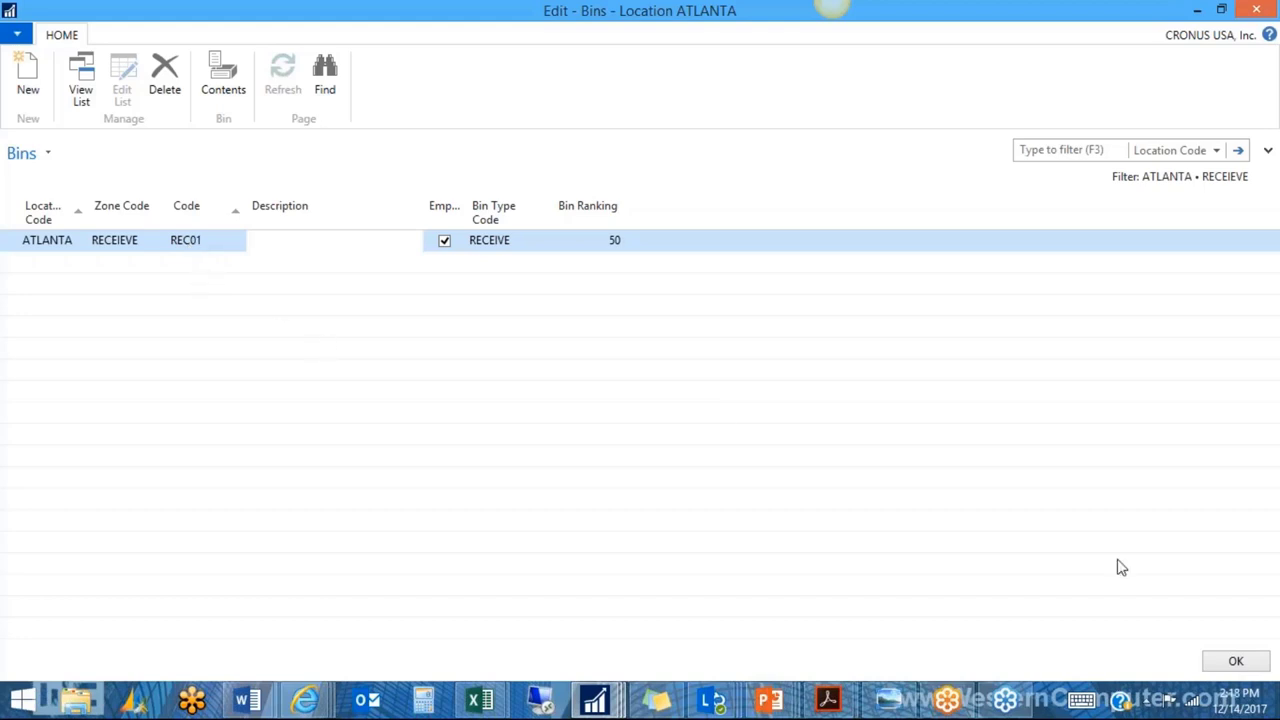
pyautogui.press('Escape')
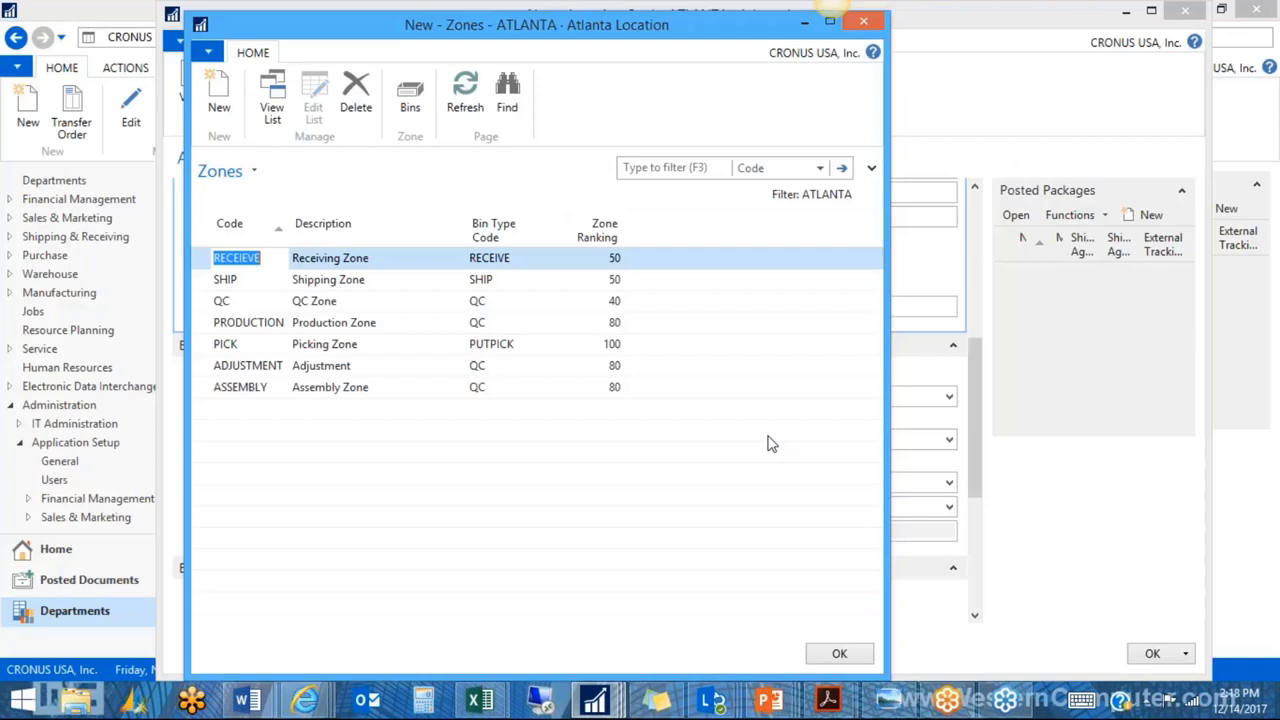
# Add a bin with code SHIP01 to the shipping zone and return to the zone list.
pyautogui.click(226, 283)
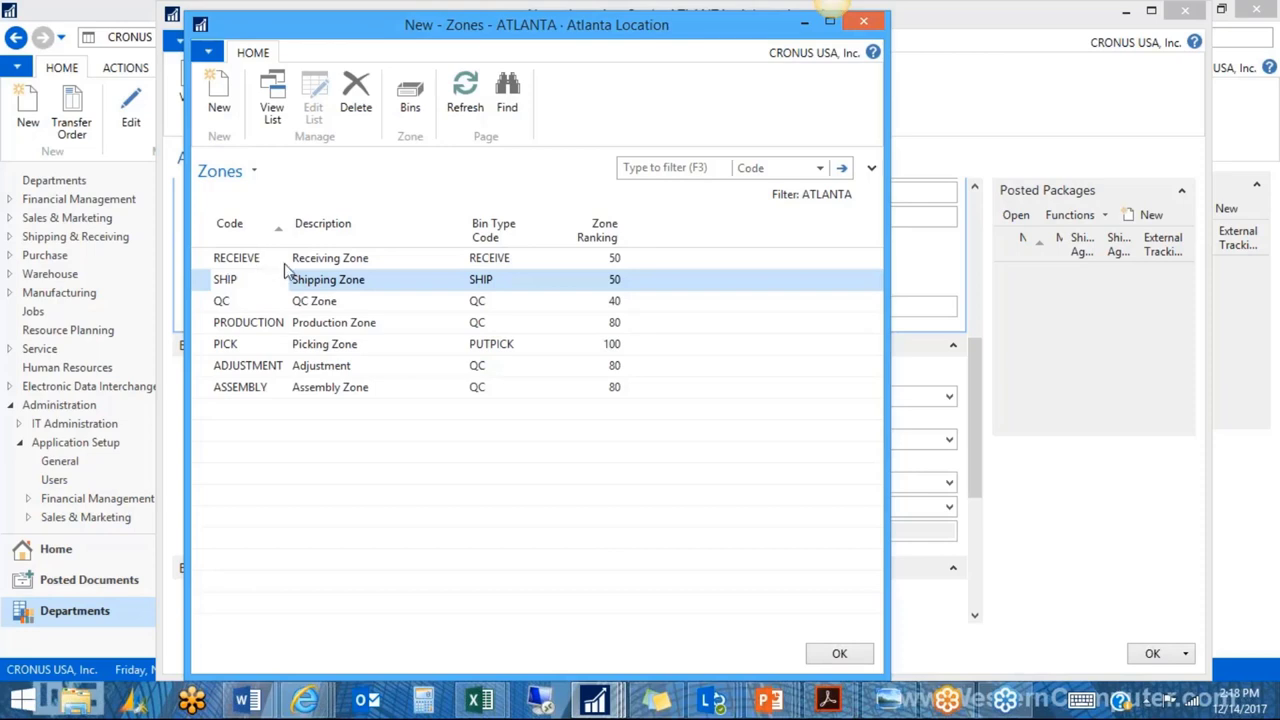
pyautogui.click(408, 108)
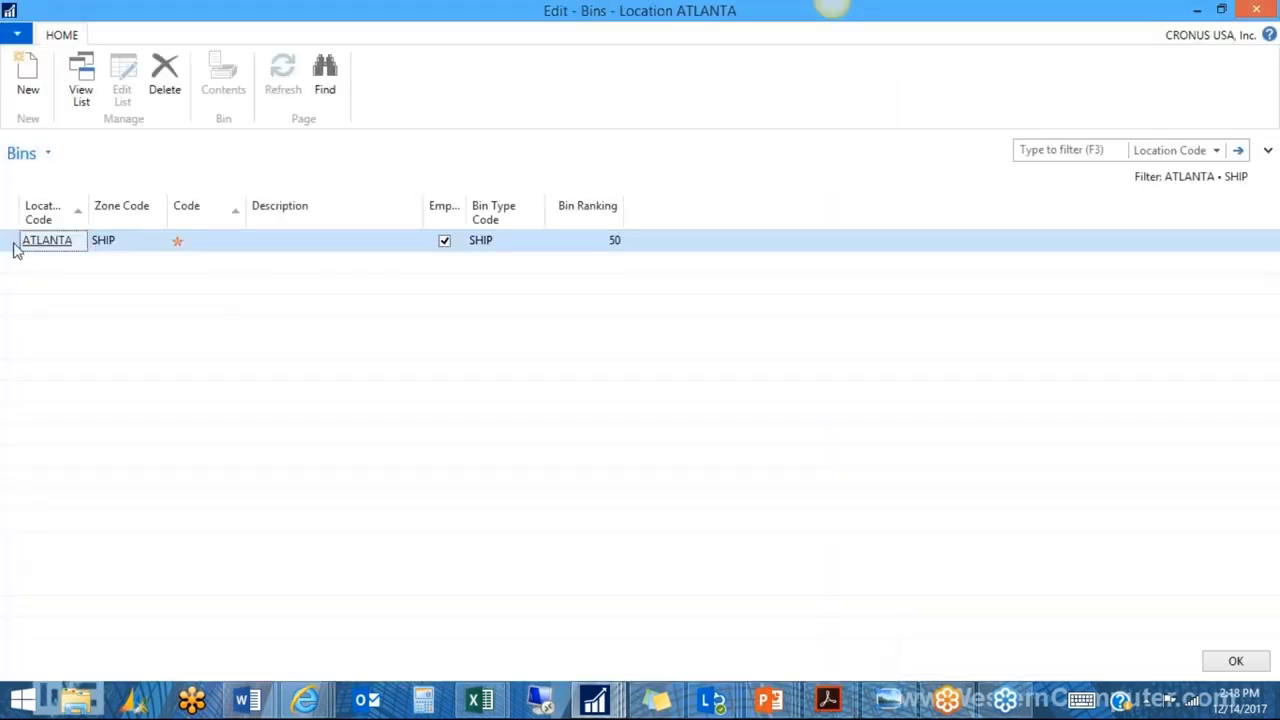
pyautogui.click(208, 242)
pyautogui.write('S')
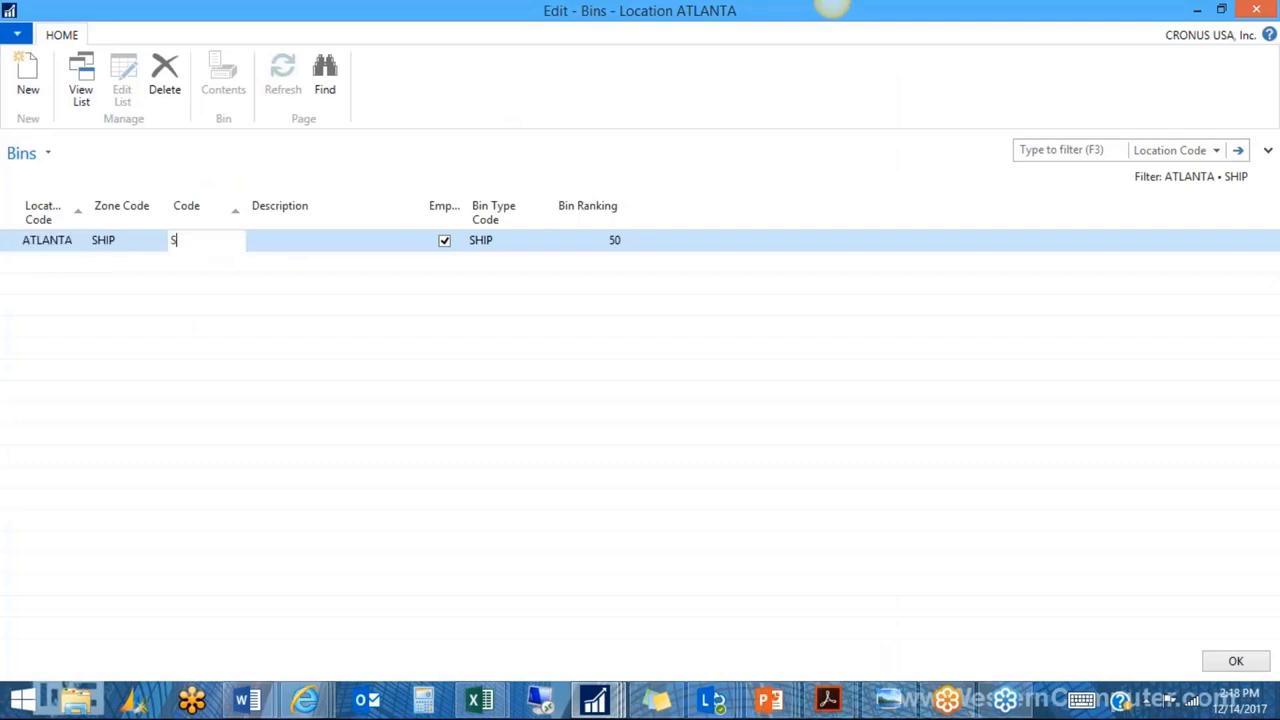
pyautogui.write('hip01')
pyautogui.press('Tab')
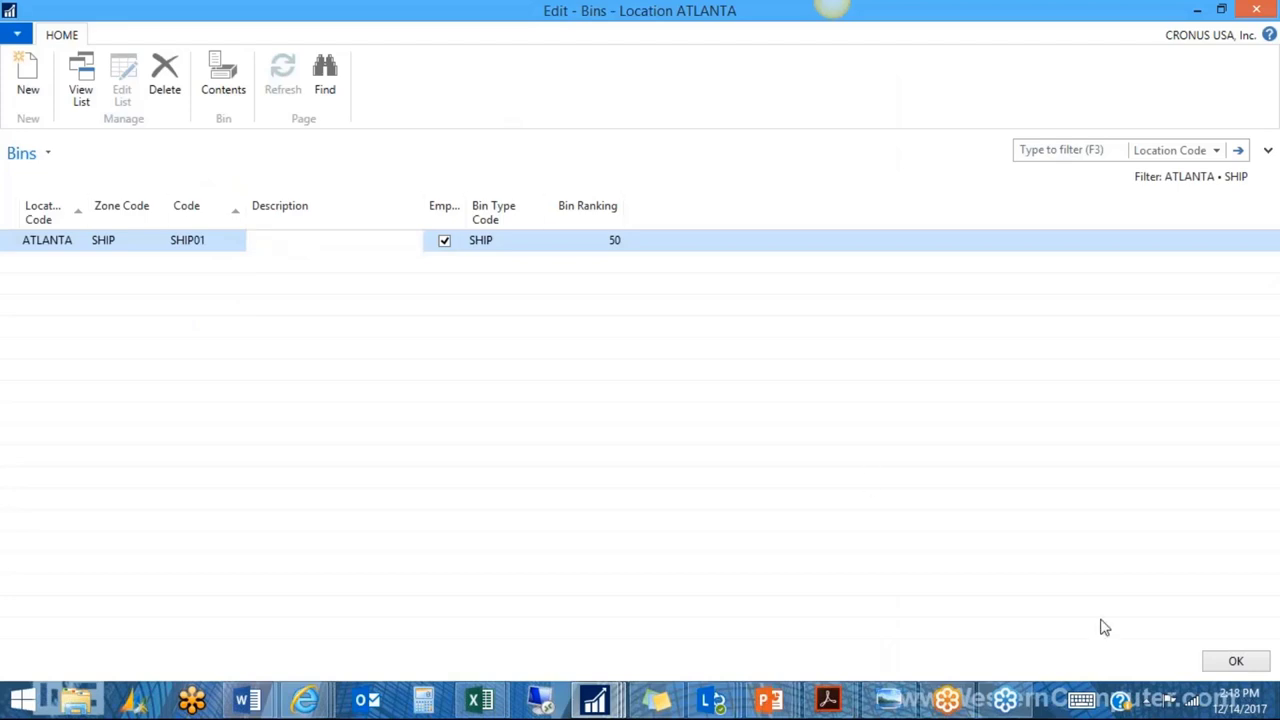
pyautogui.press('Escape')
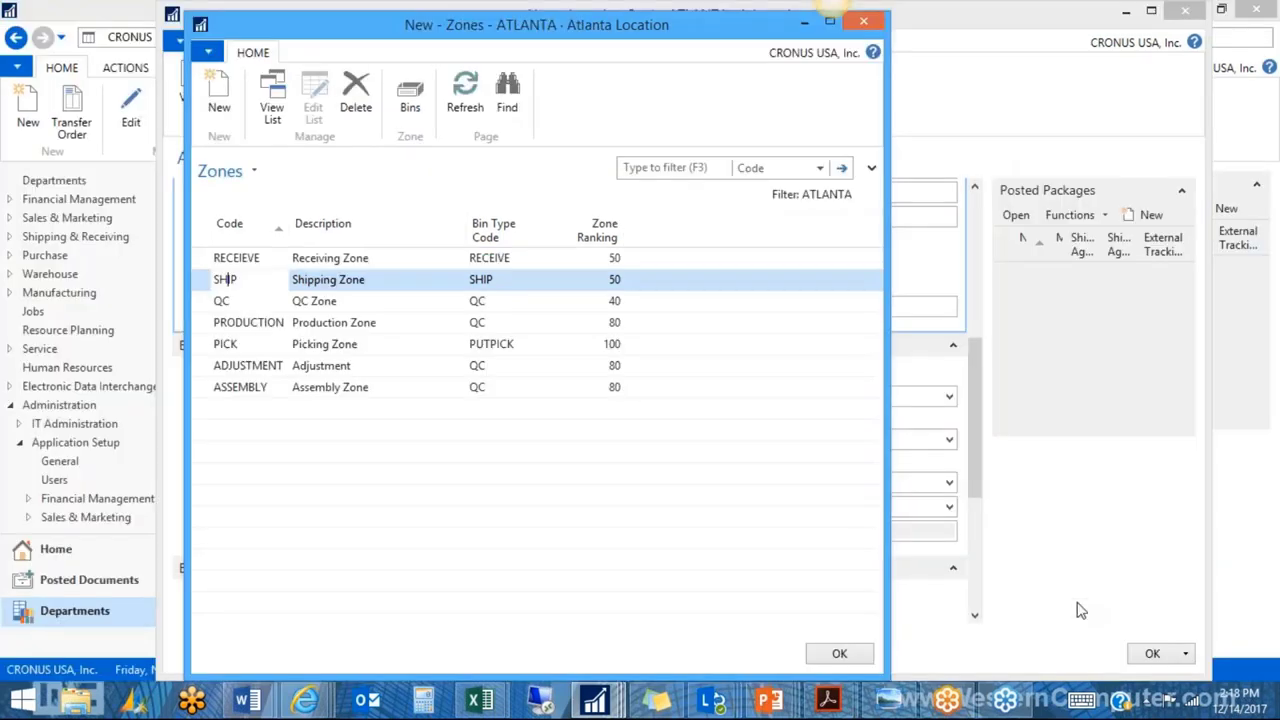
# Add a bin with code QC01 to the QC zone and return to the zone list.
pyautogui.click(230, 301)
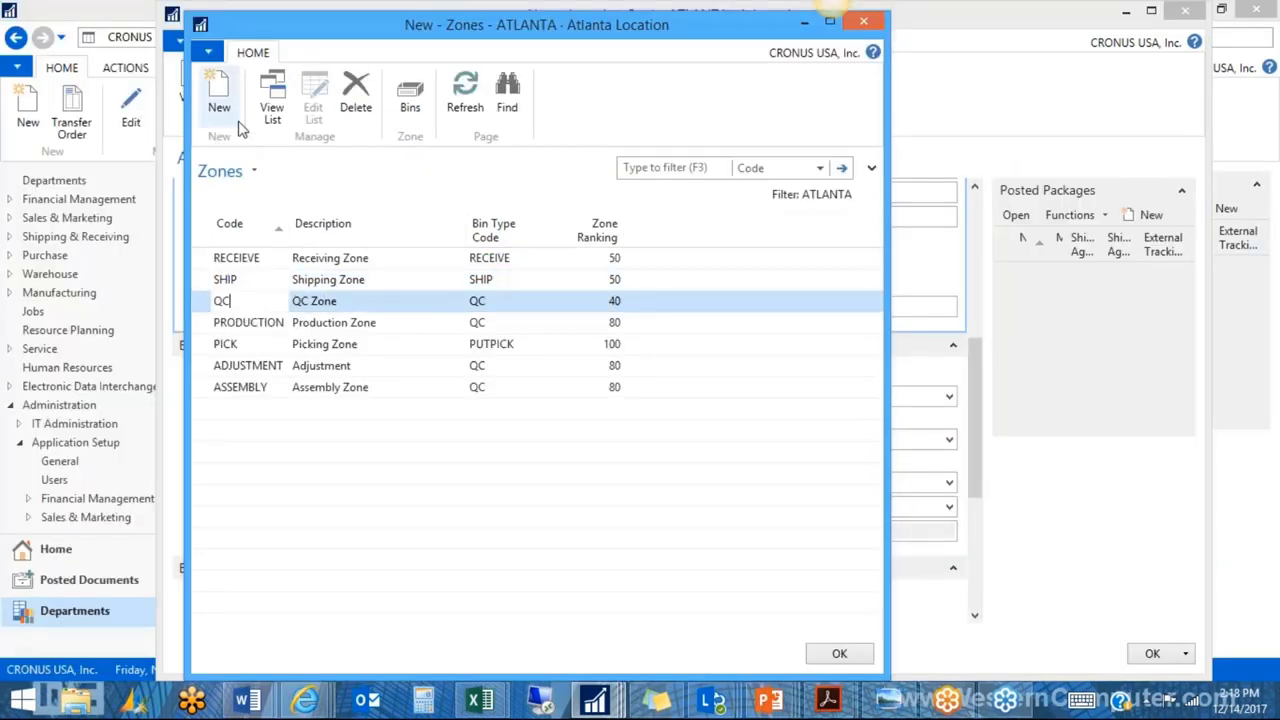
pyautogui.click(400, 106)
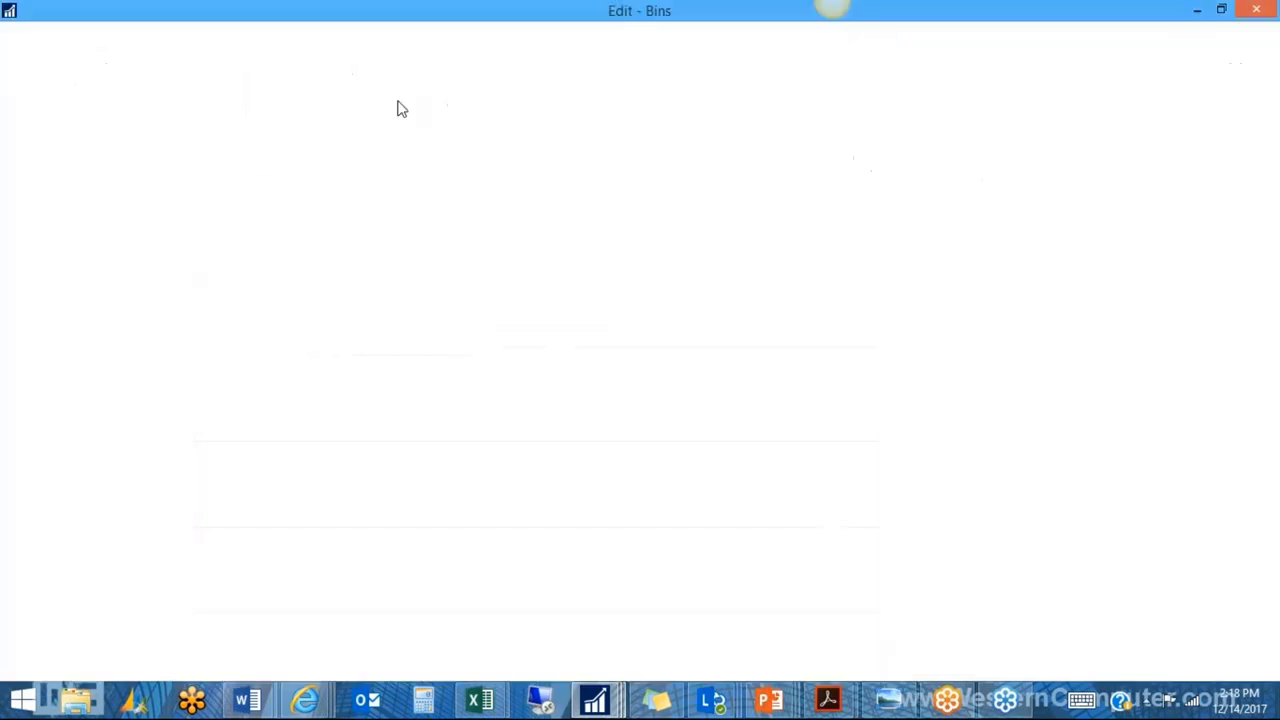
pyautogui.click(205, 240)
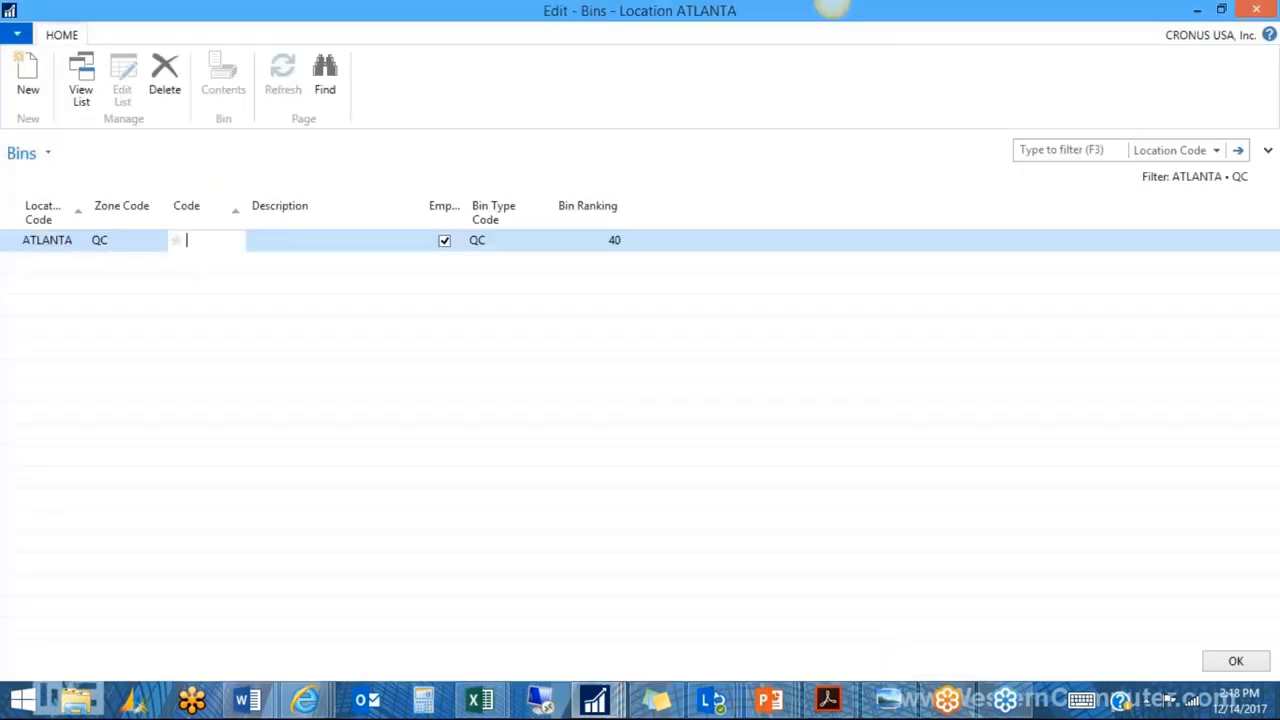
pyautogui.write('Qc01')
pyautogui.press('Tab')
pyautogui.click(1233, 664)
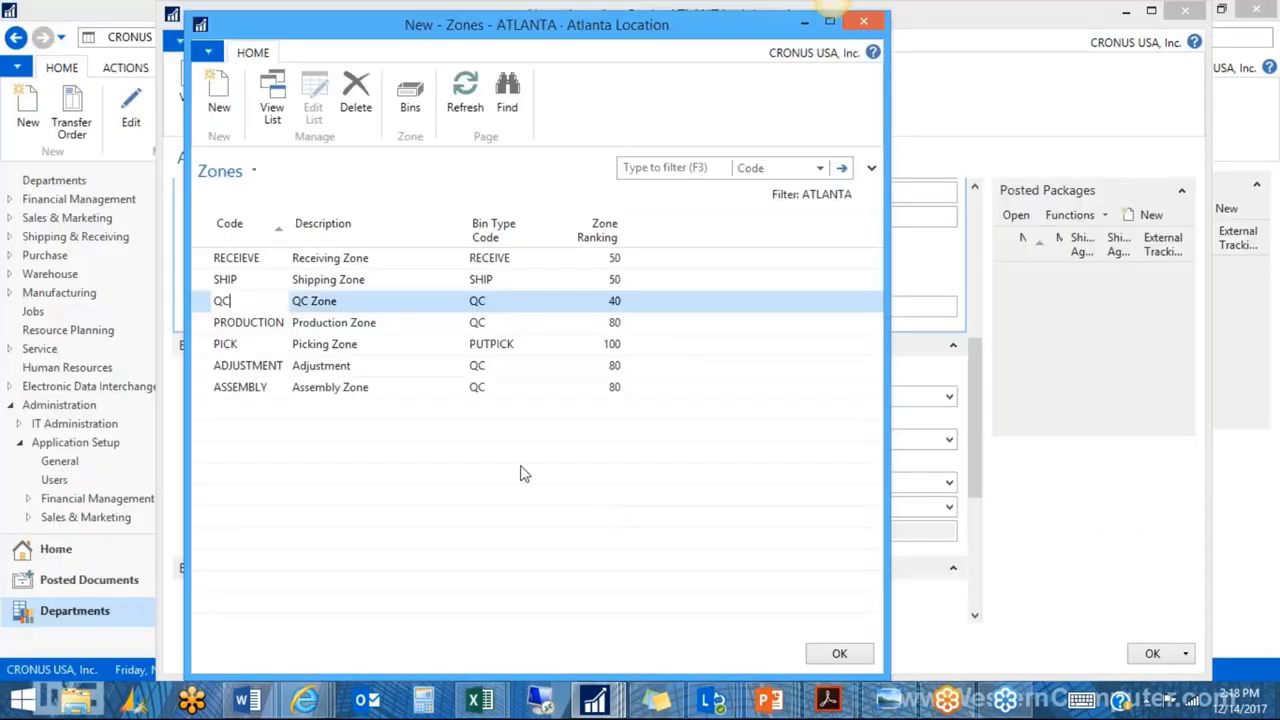
# Open the bins of the production zone and add a bin with code PROD-IN.
pyautogui.click(262, 322)
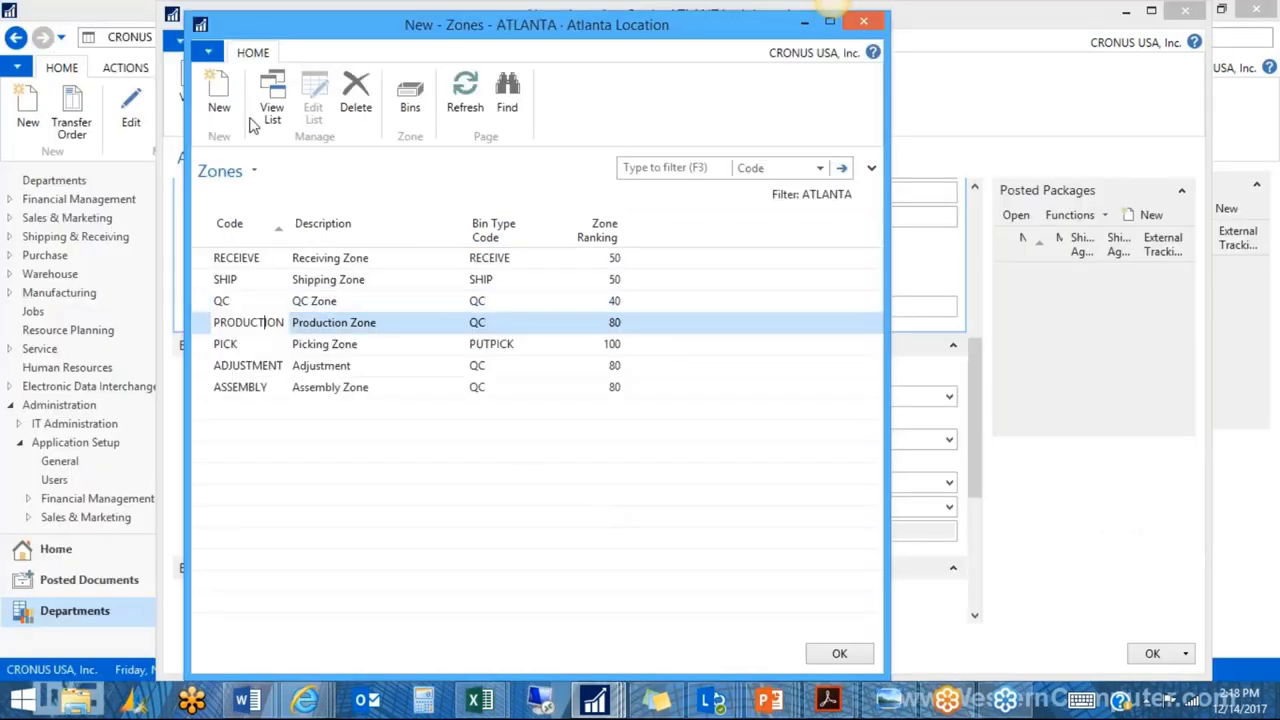
pyautogui.click(410, 115)
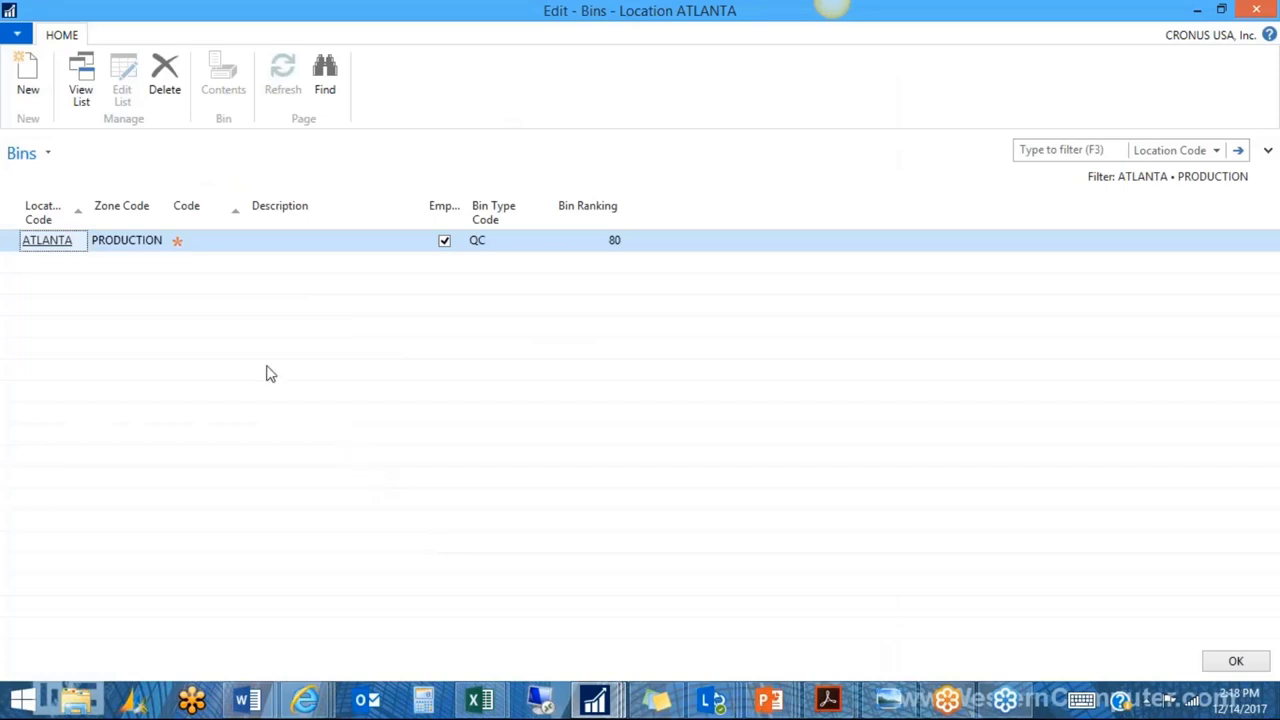
pyautogui.press('Tab')
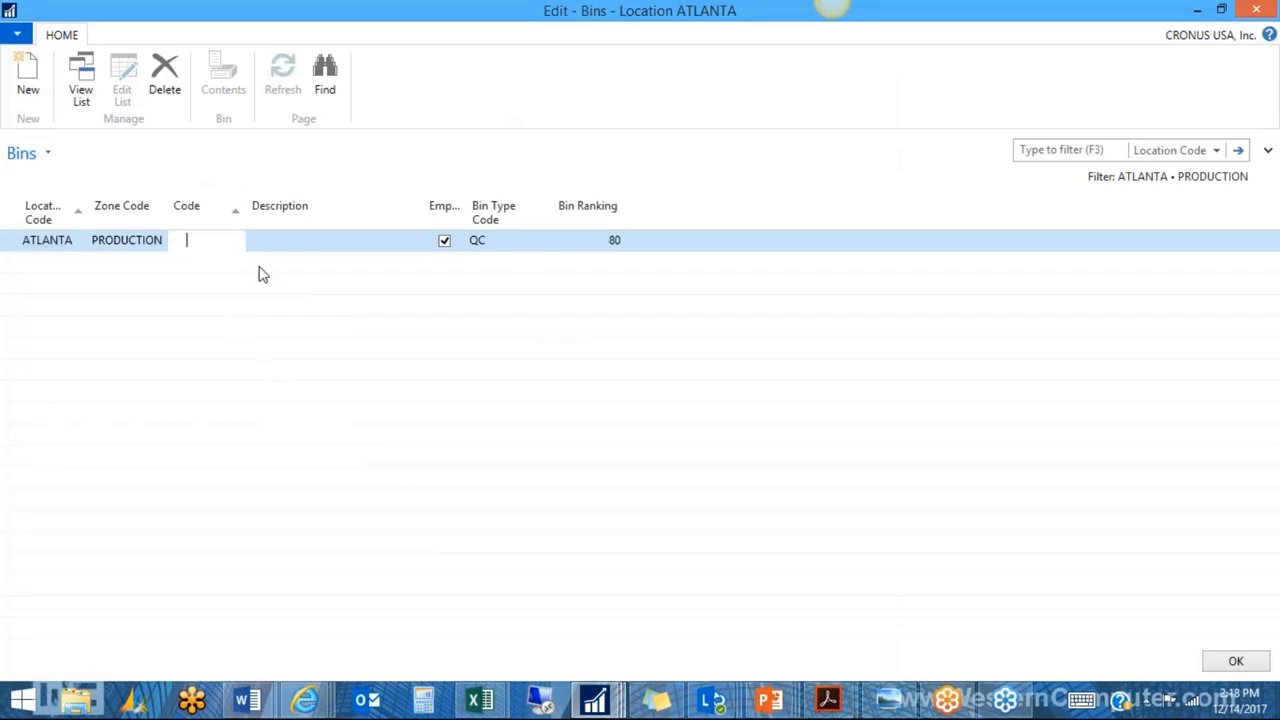
pyautogui.write('Prod-In')
pyautogui.press('Tab')
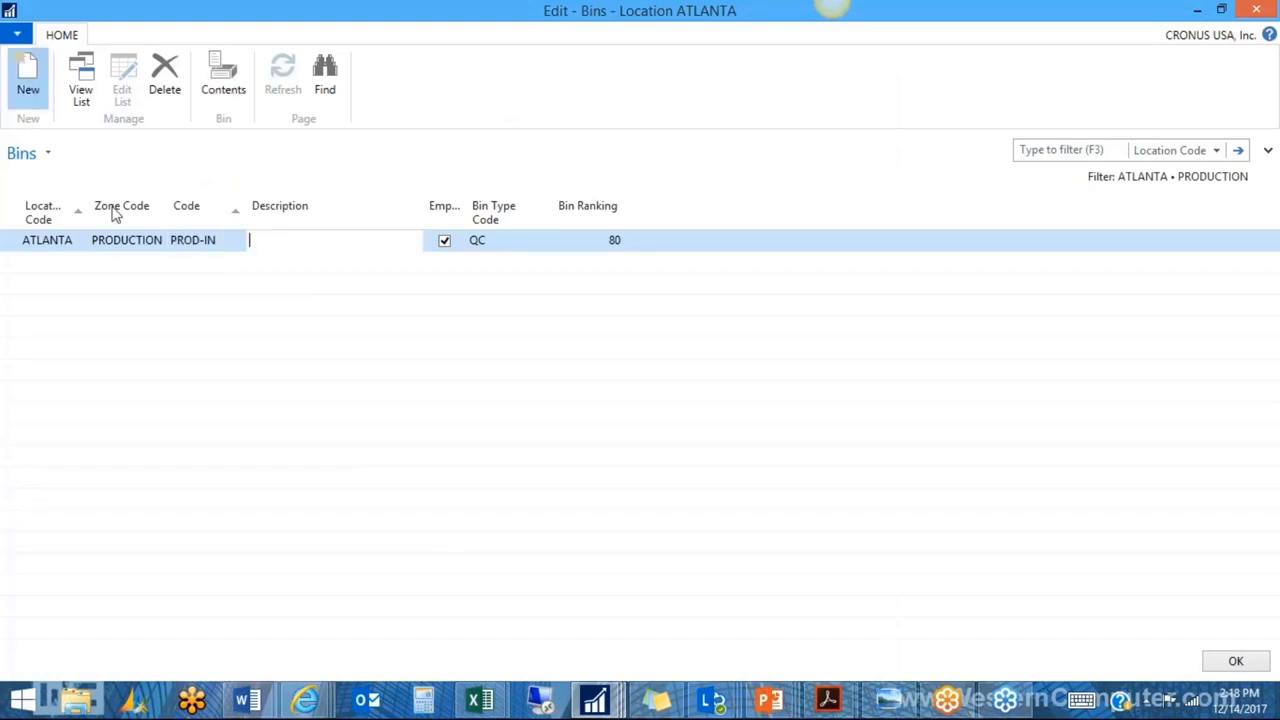
# Add a second production bin with code PROD-OUT and return to the zone list.
pyautogui.click(30, 80)
pyautogui.click(208, 244)
pyautogui.write('P')
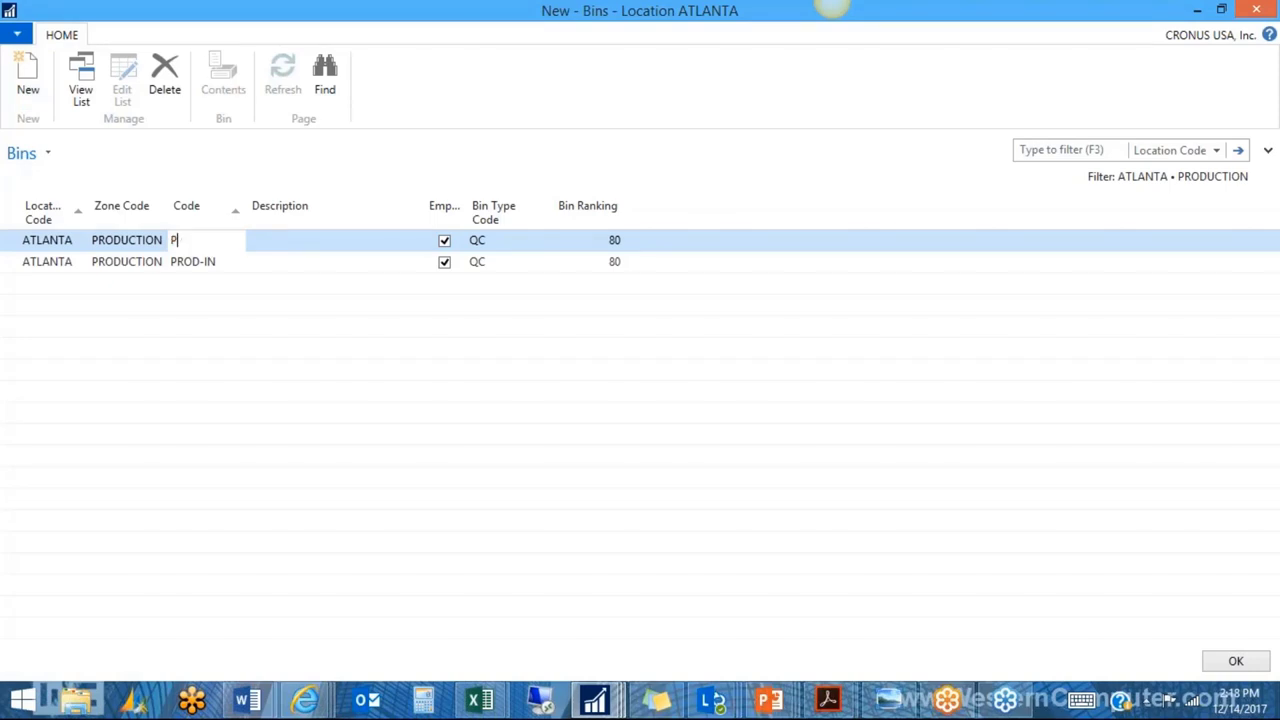
pyautogui.write('rod-Out')
pyautogui.press('Tab')
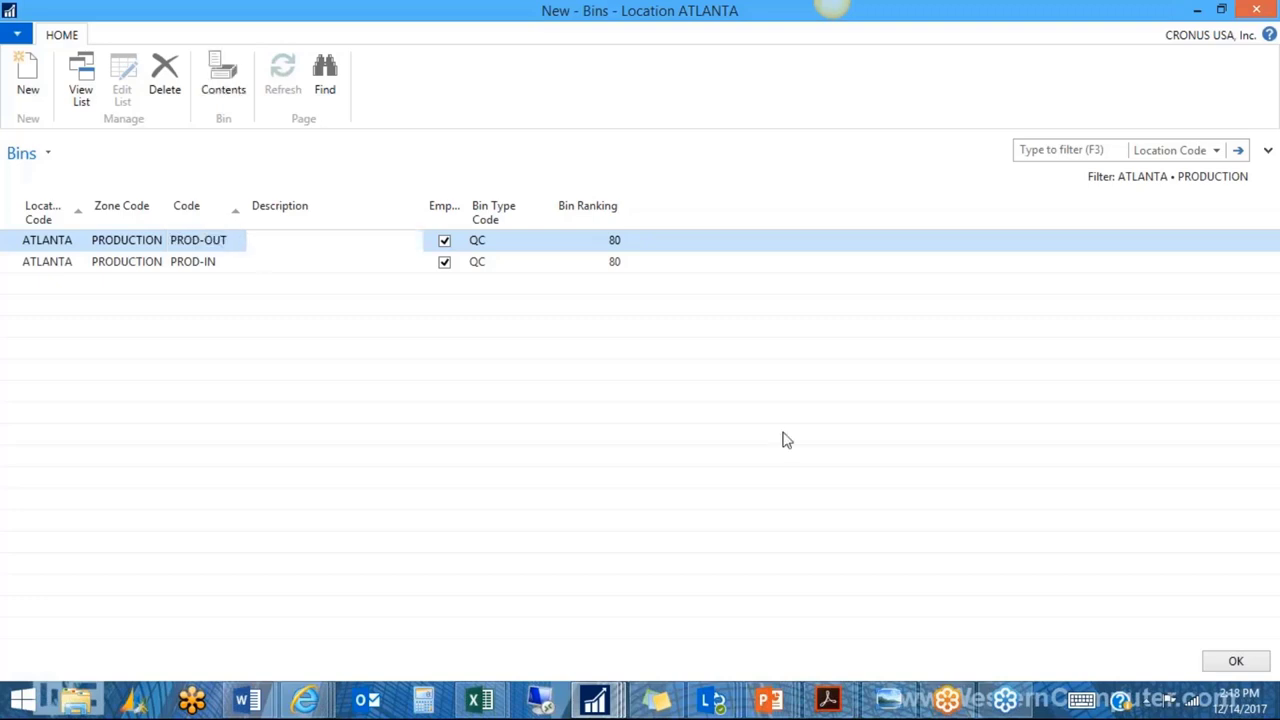
pyautogui.click(1233, 660)
# Open the bins of the picking zone and add a bin with code BIN001.
pyautogui.click(218, 350)
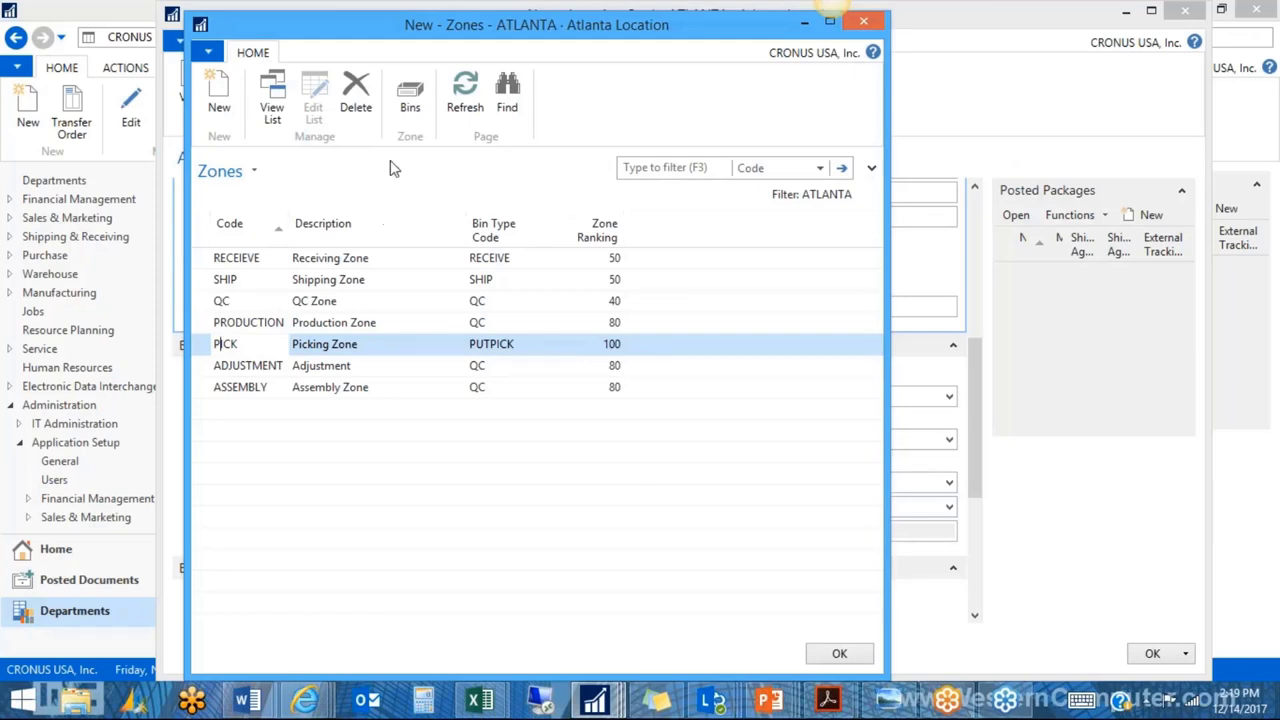
pyautogui.click(412, 108)
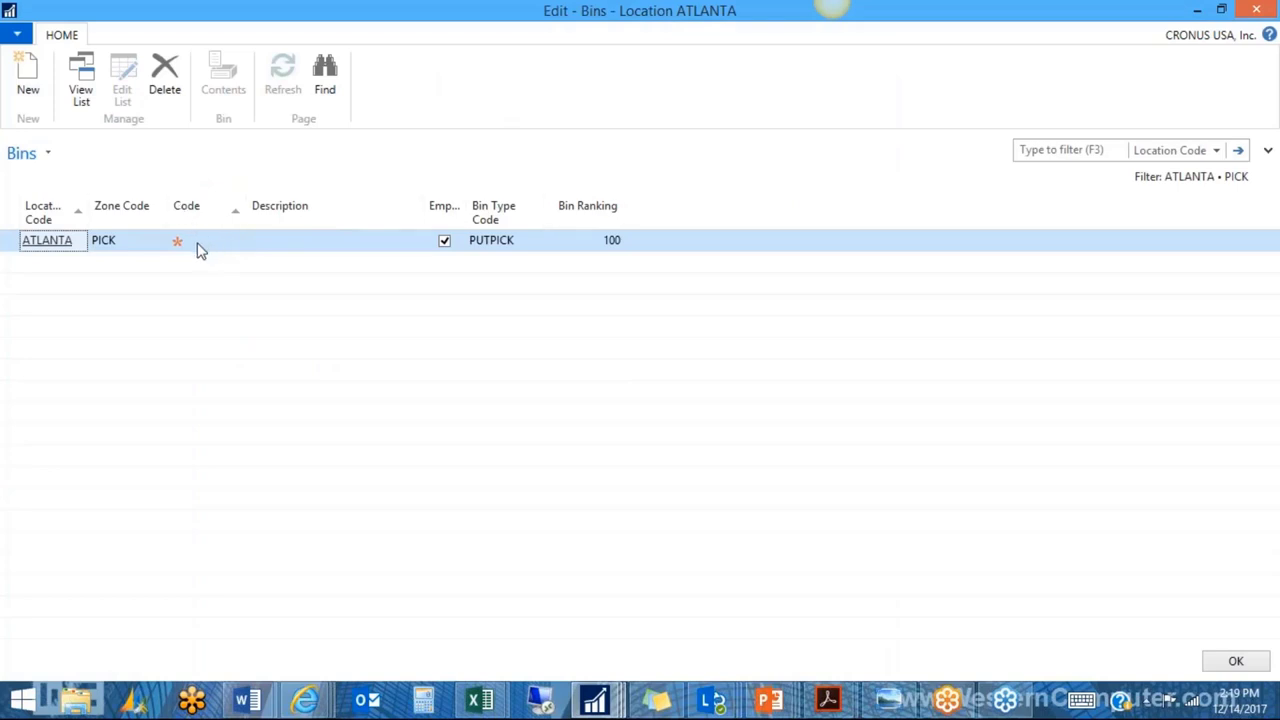
pyautogui.click(198, 248)
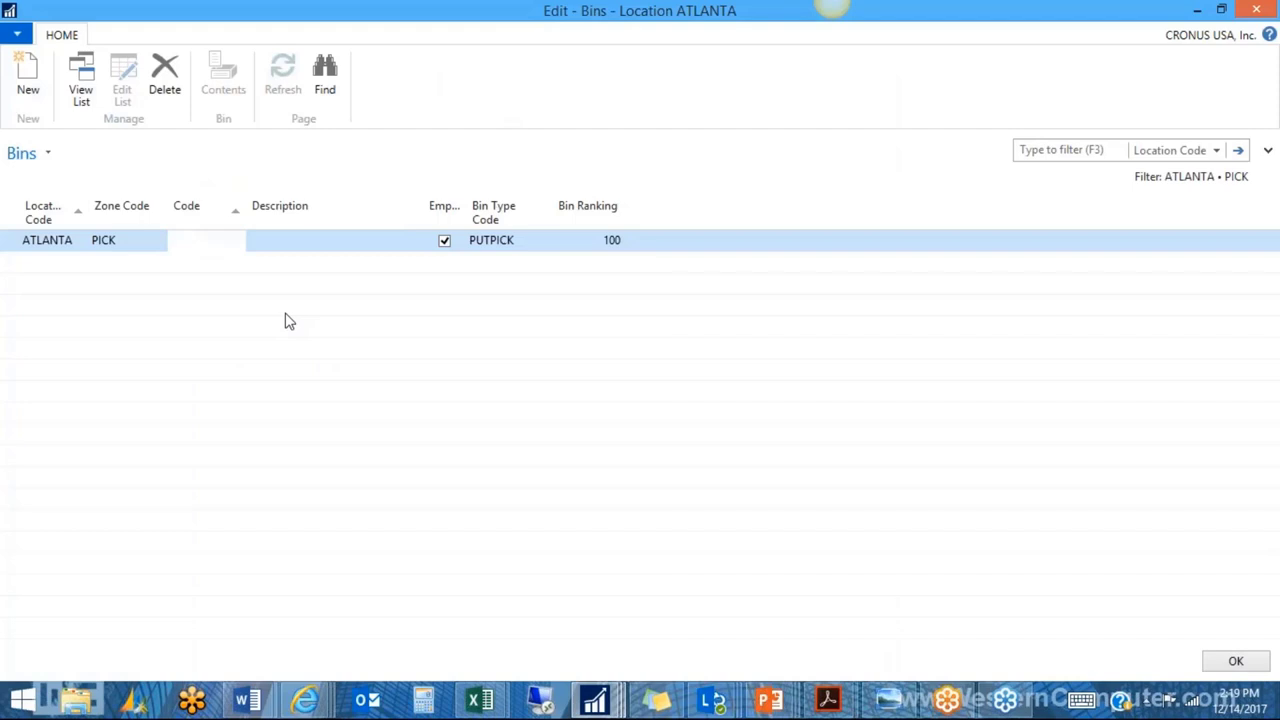
pyautogui.write('Bin001')
pyautogui.press('Tab')
# Add a second picking bin with code BIN002 and return to the zone list.
pyautogui.click(43, 266)
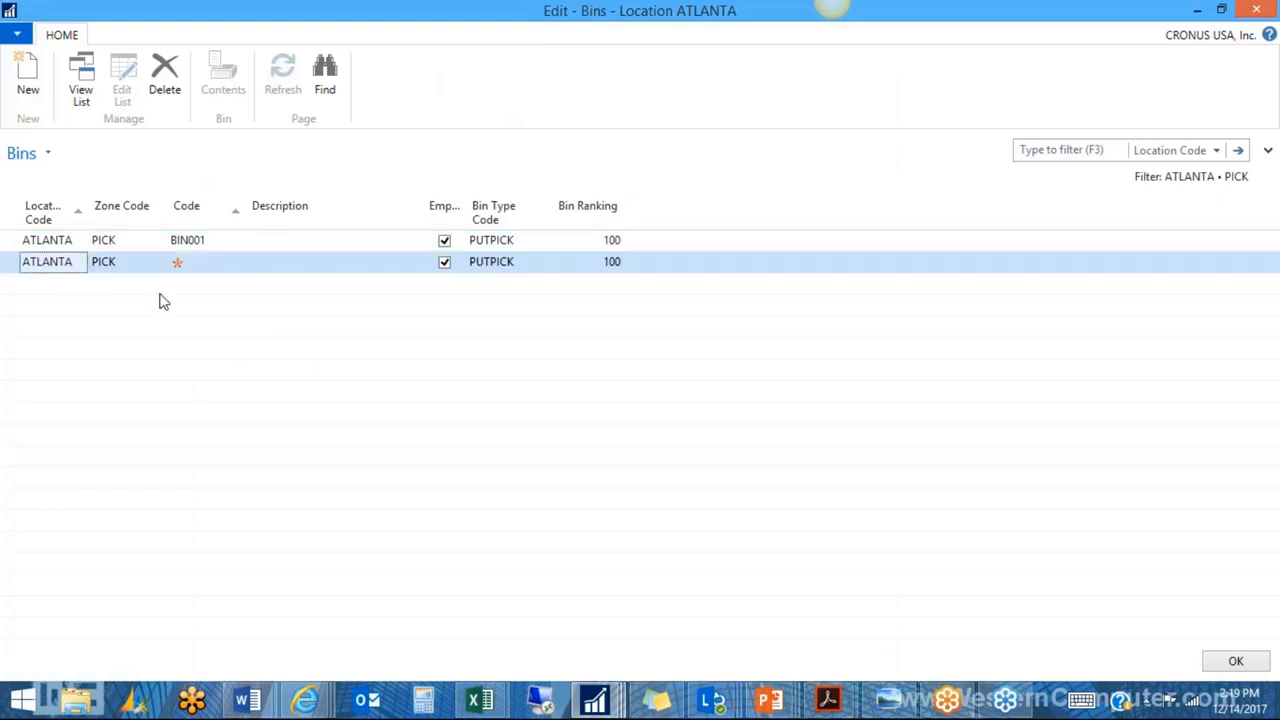
pyautogui.click(187, 272)
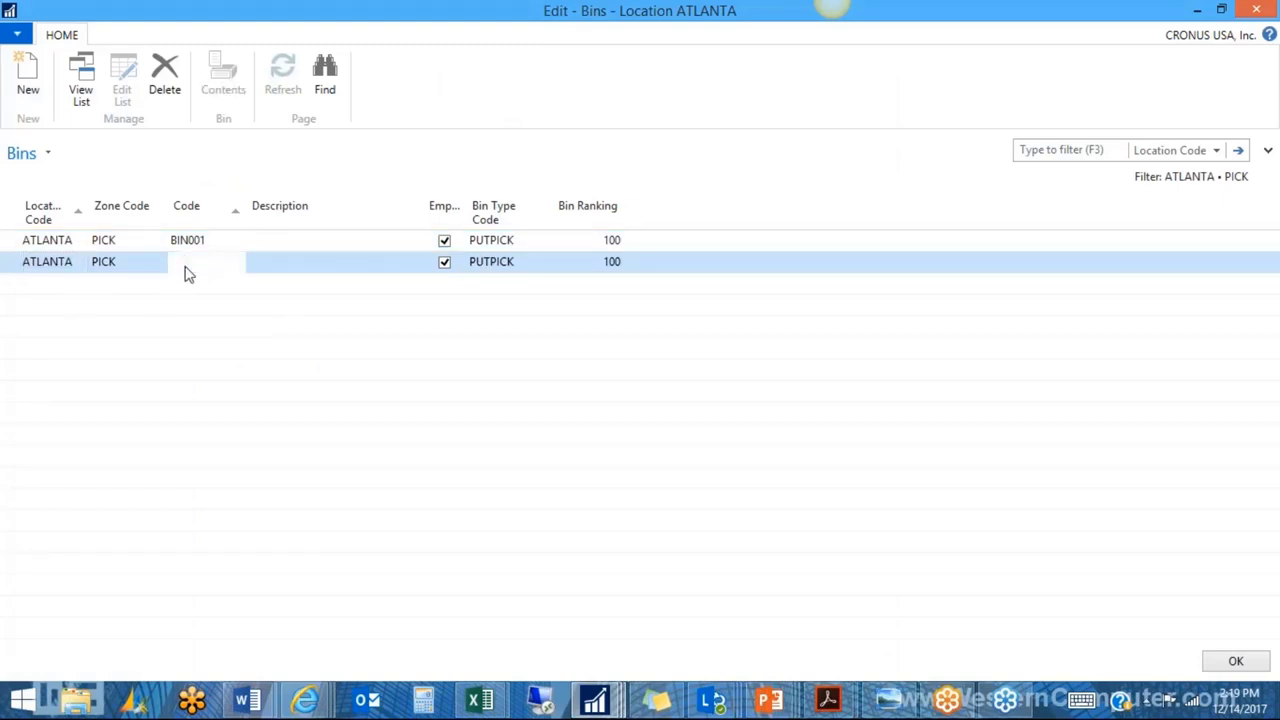
pyautogui.write('Bin002')
pyautogui.press('Tab')
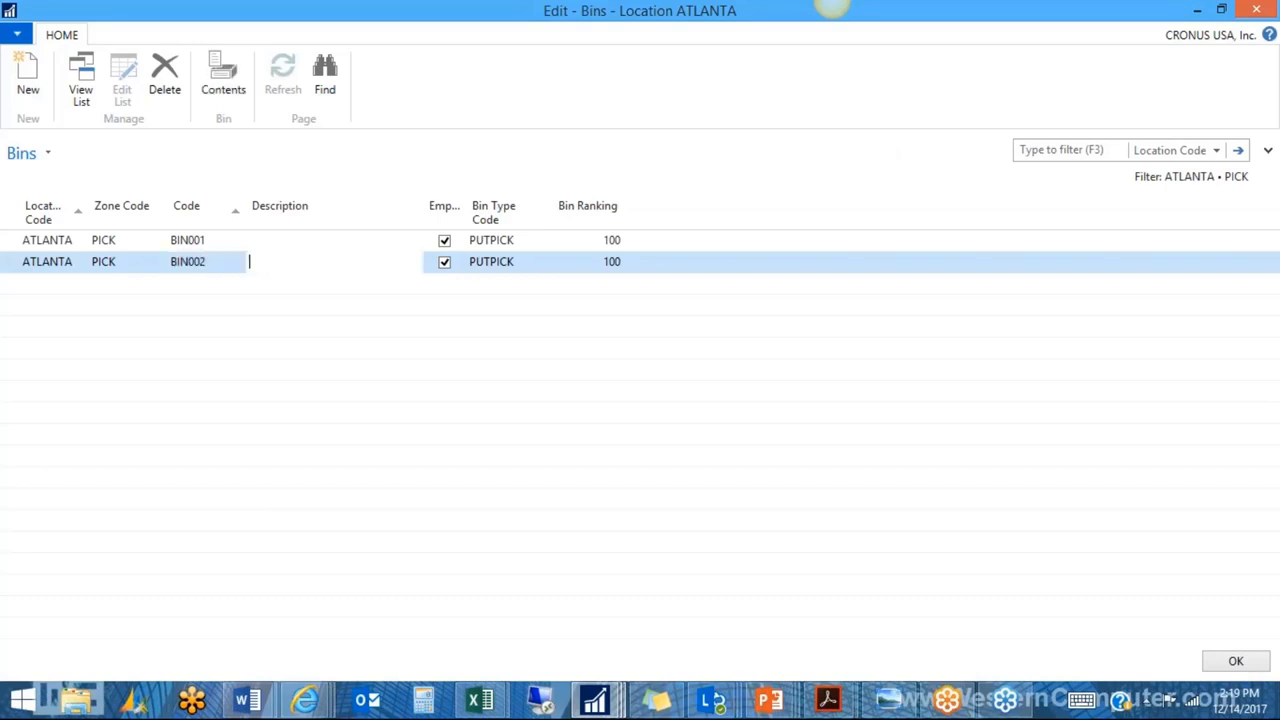
pyautogui.click(1236, 662)
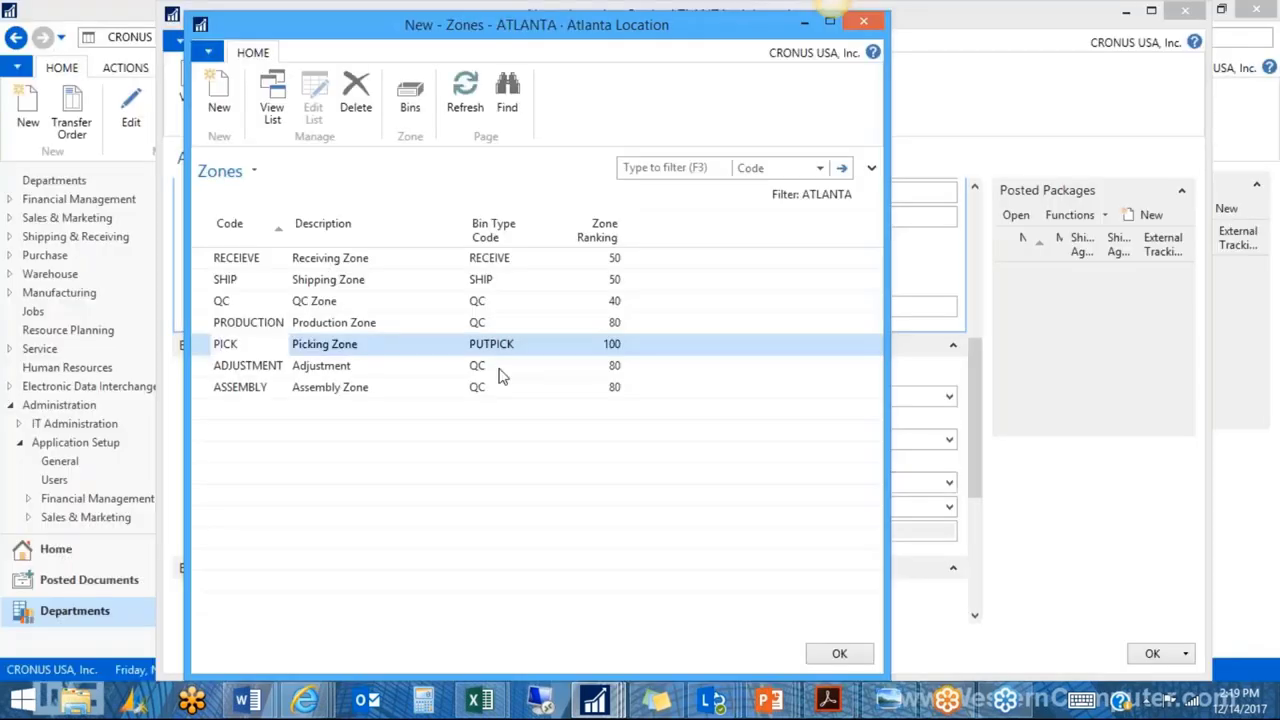
# Open the bins of the adjustment zone, add a bin with code ADJUST01 and return to the zone list.
pyautogui.click(243, 366)
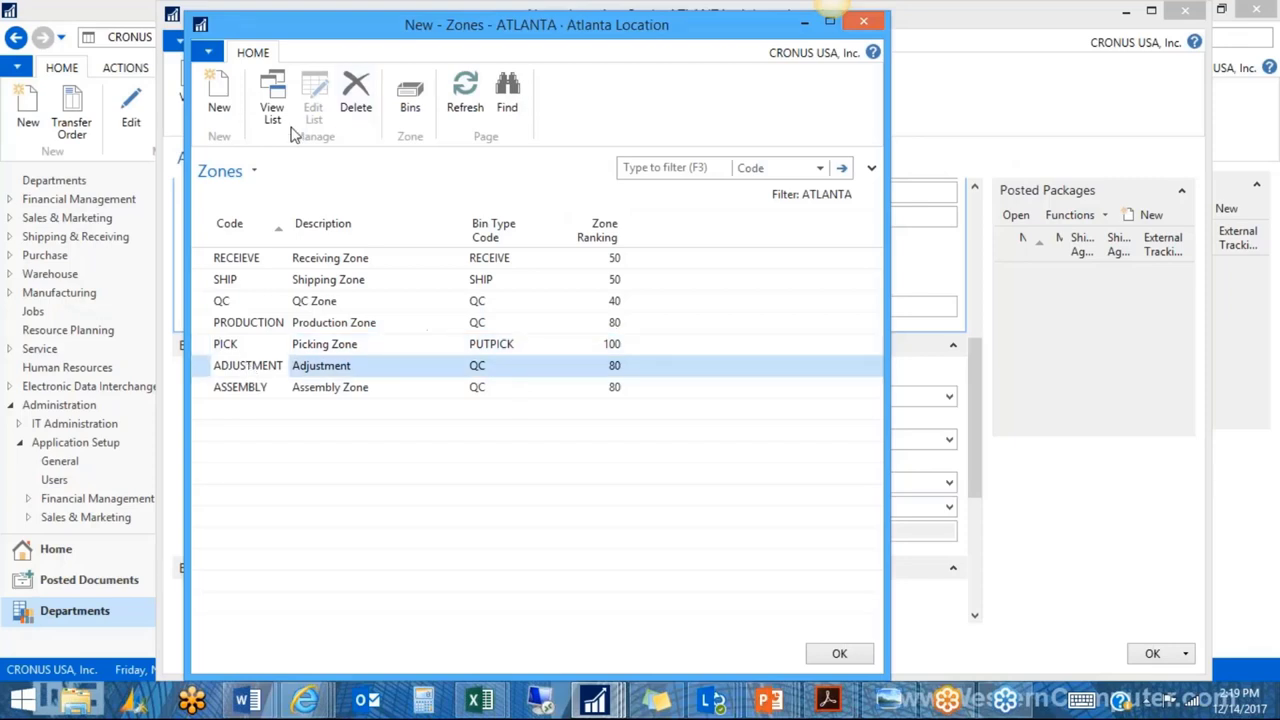
pyautogui.click(404, 110)
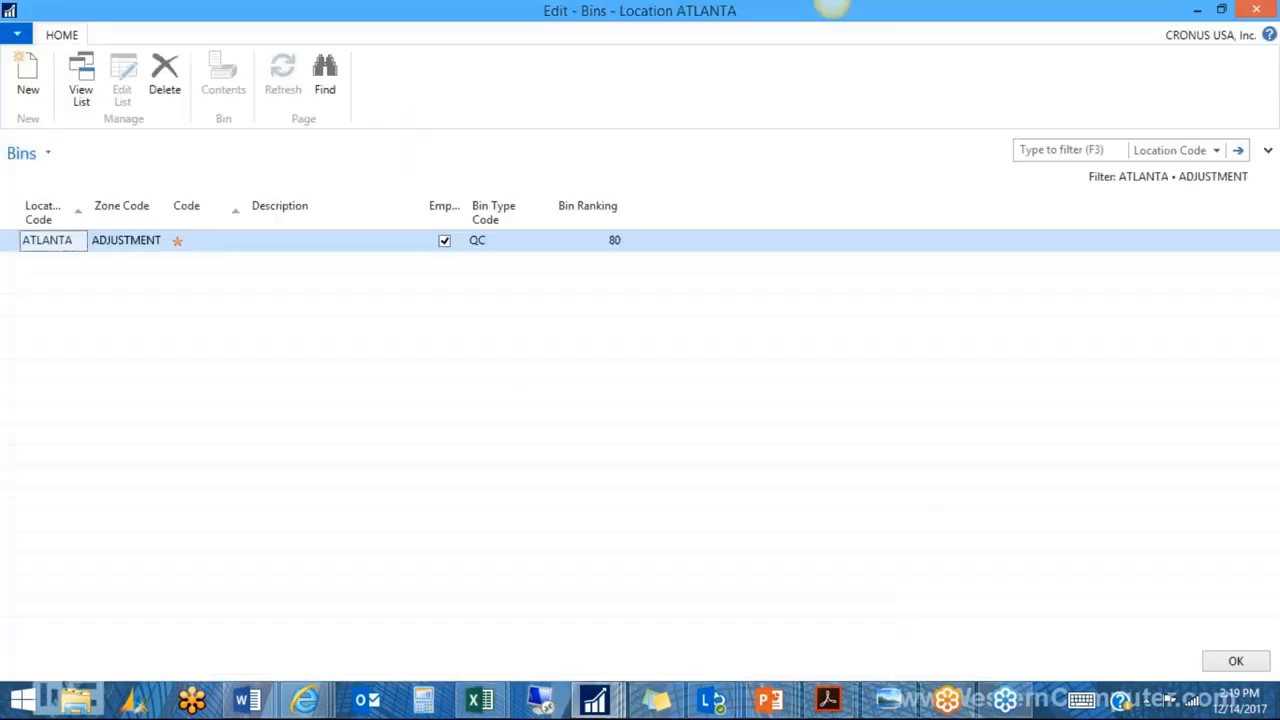
pyautogui.click(212, 242)
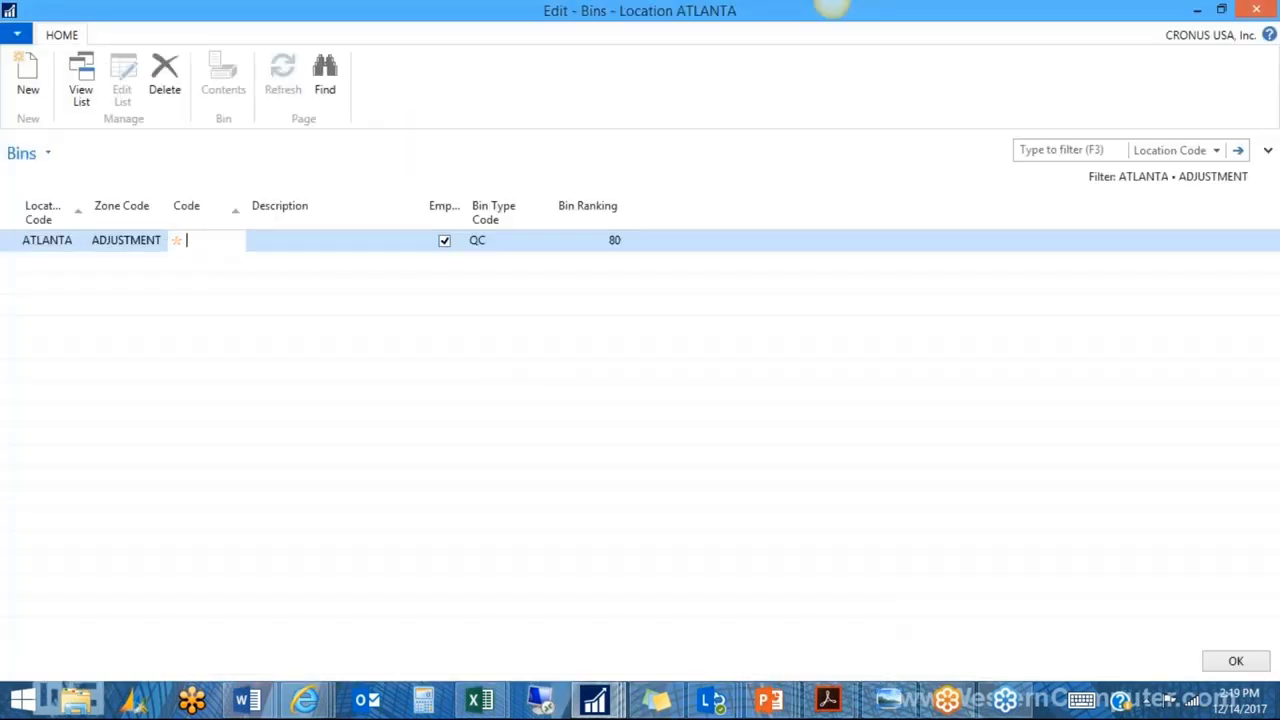
pyautogui.write('Adjust01')
pyautogui.press('Tab')
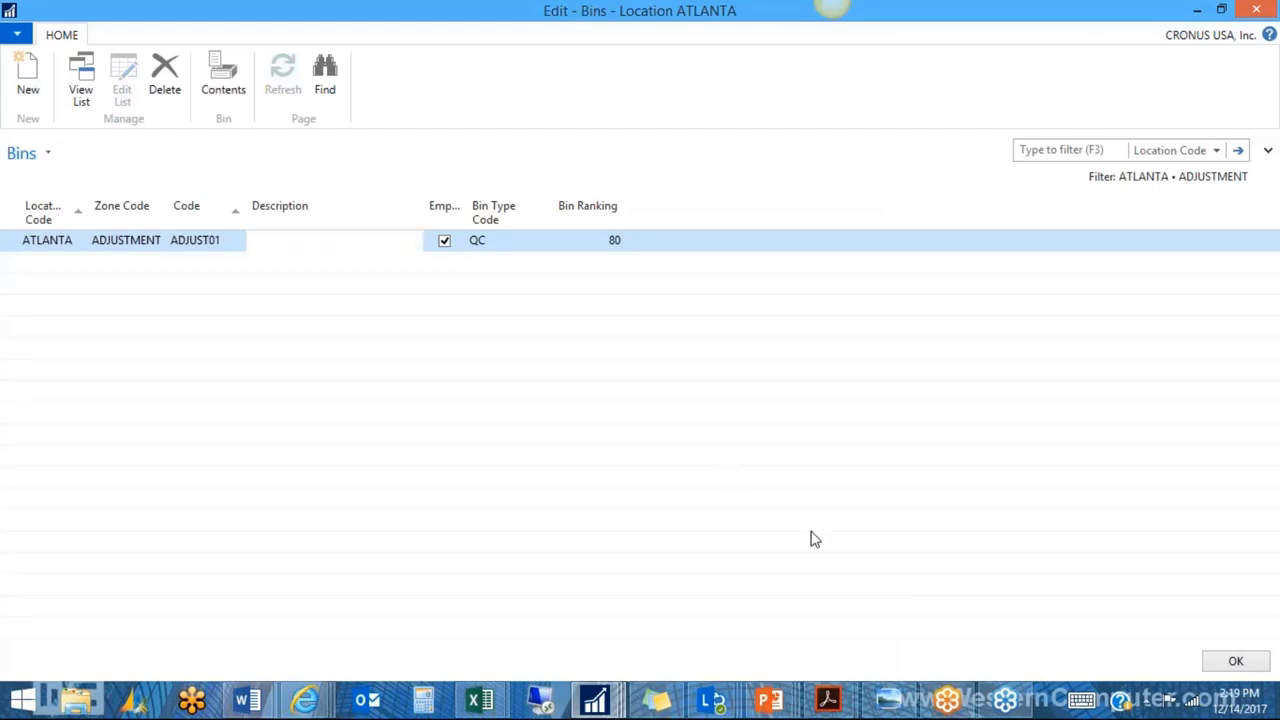
pyautogui.click(1236, 660)
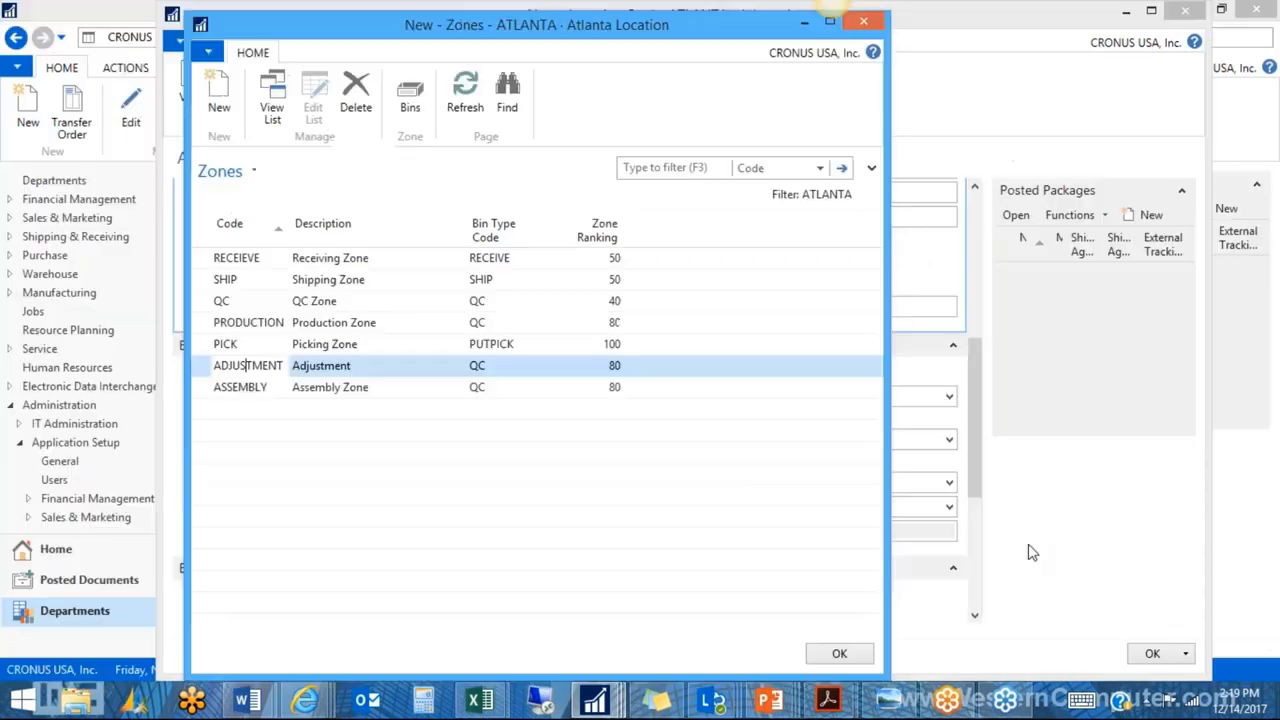
# Open the bins of the assembly zone and add a bin with code ASSEM-IN.
pyautogui.click(250, 387)
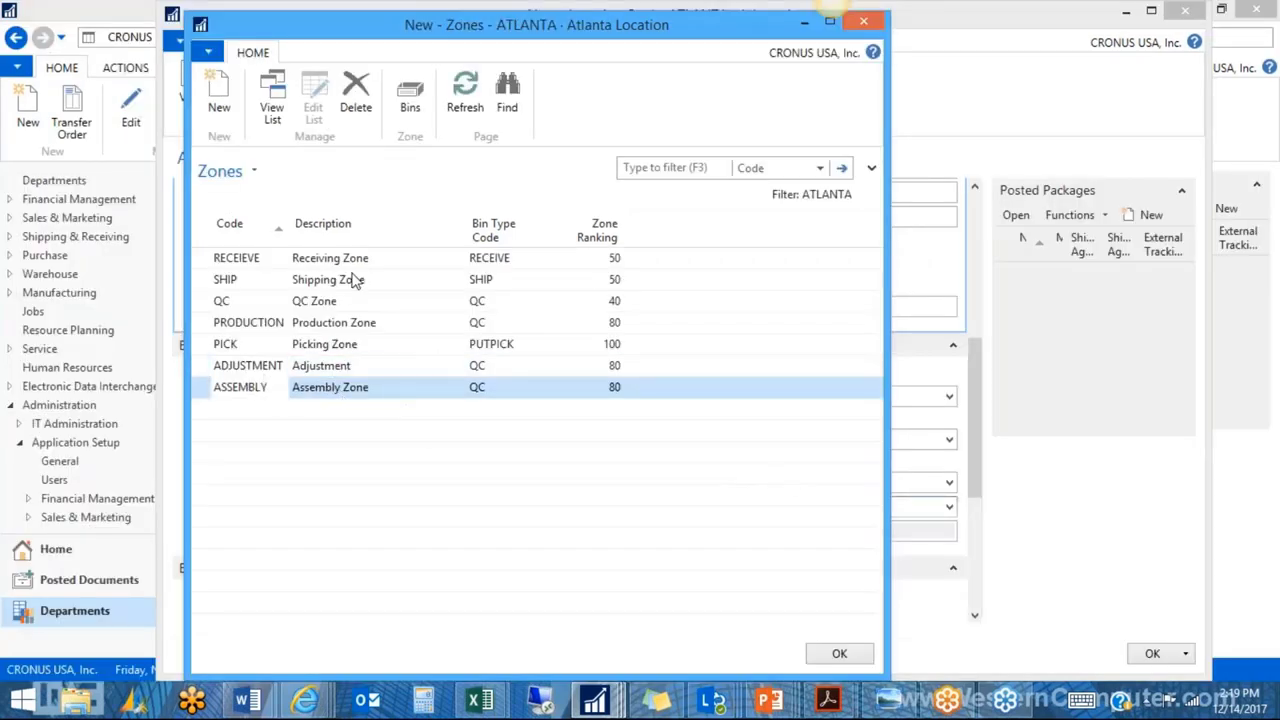
pyautogui.click(405, 112)
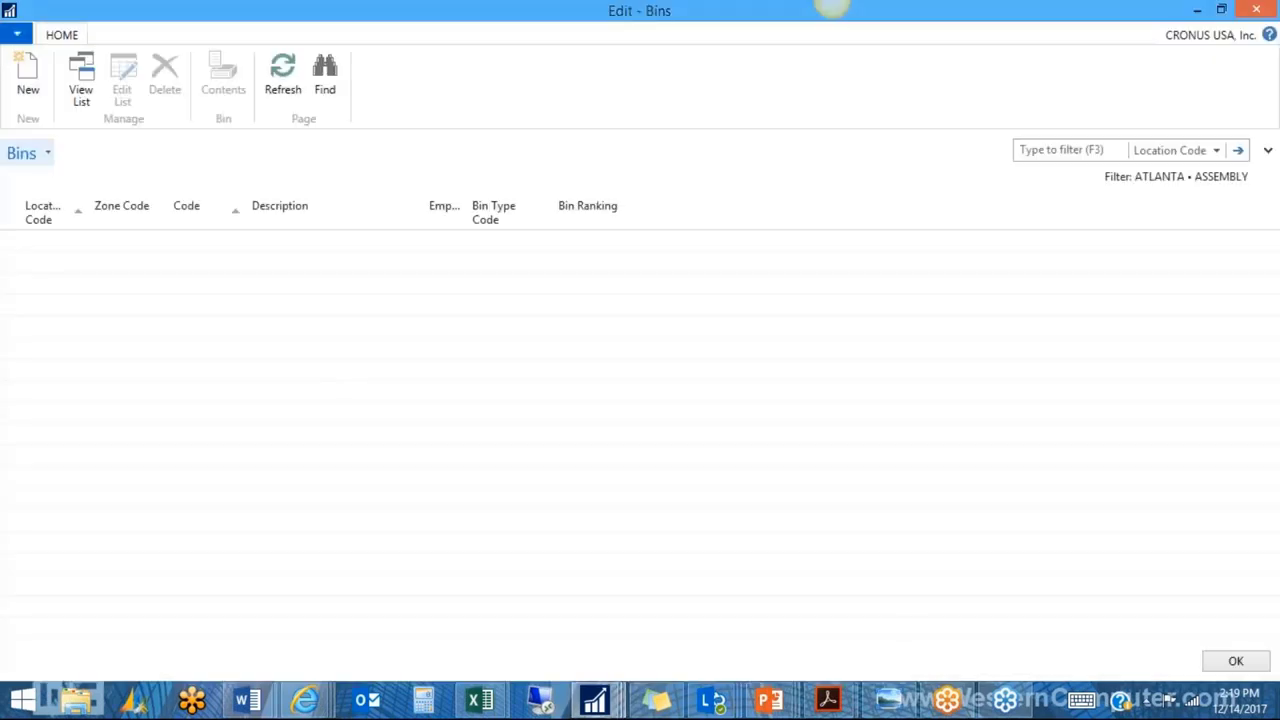
pyautogui.click(200, 247)
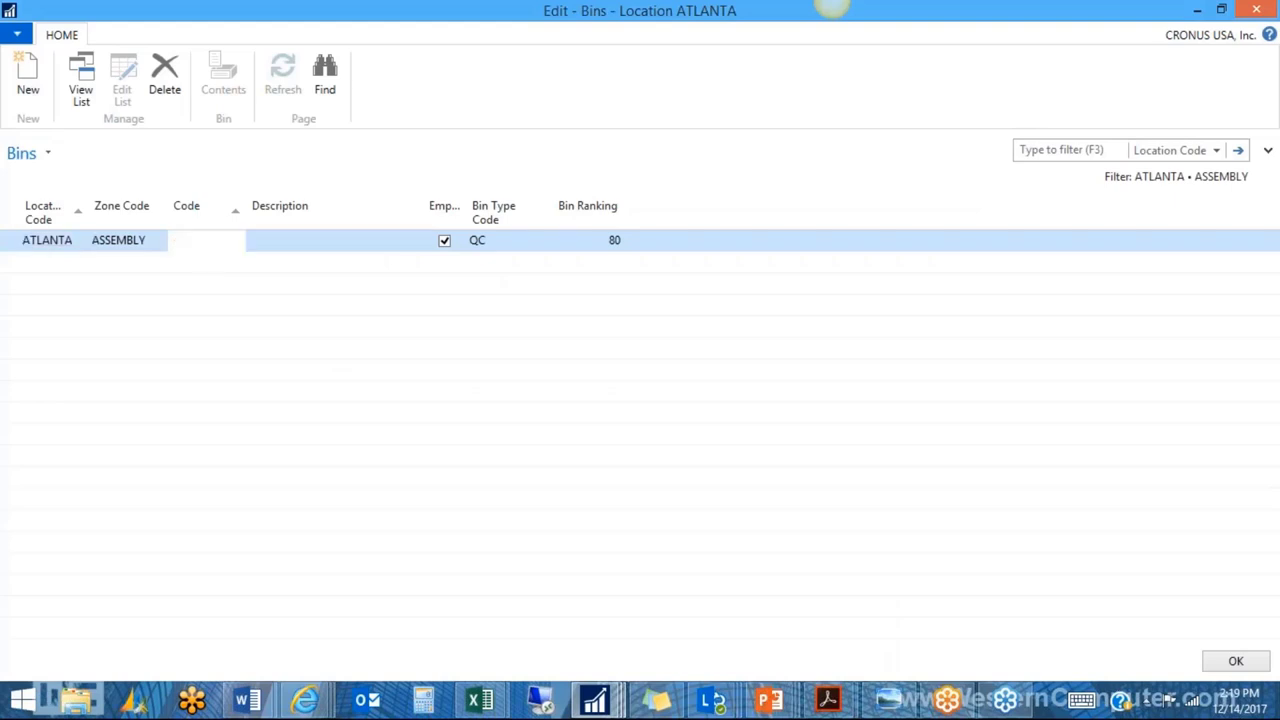
pyautogui.write('Assem-In')
pyautogui.press('Tab')
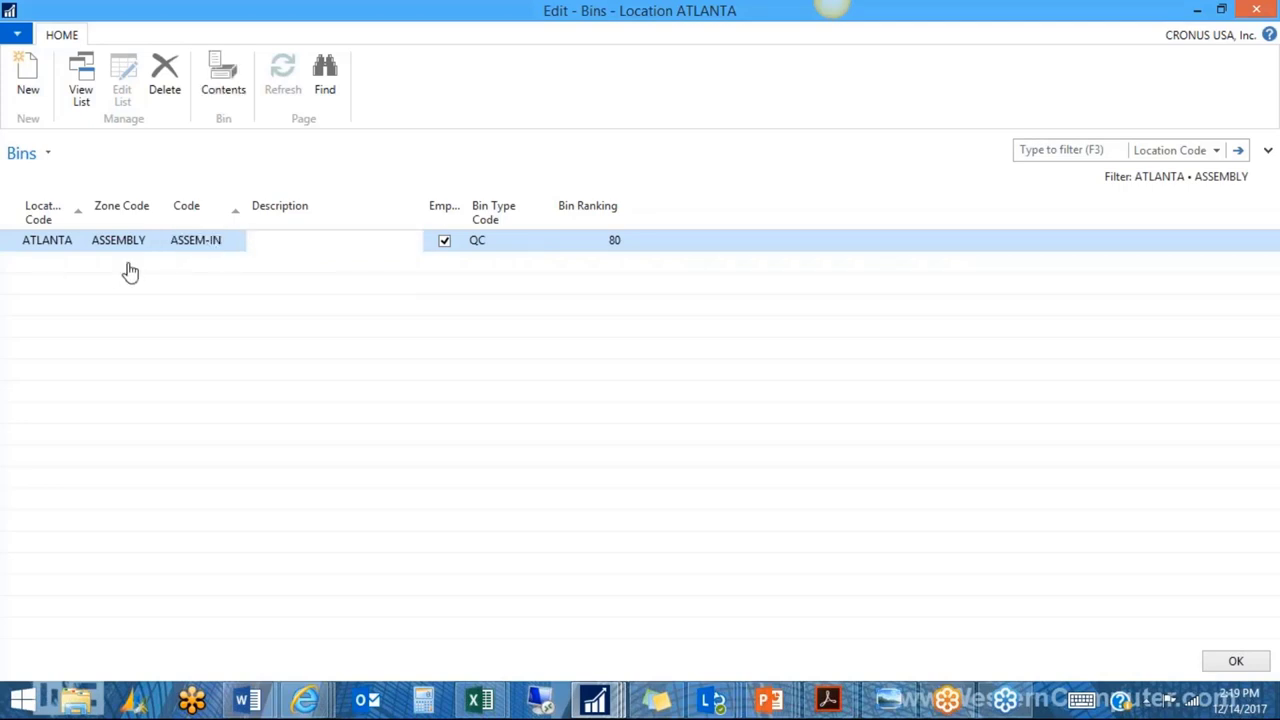
# Add a second assembly bin with code ASSEM-OUT and return to the Atlanta location card.
pyautogui.click(130, 271)
pyautogui.click(185, 263)
pyautogui.write('A')
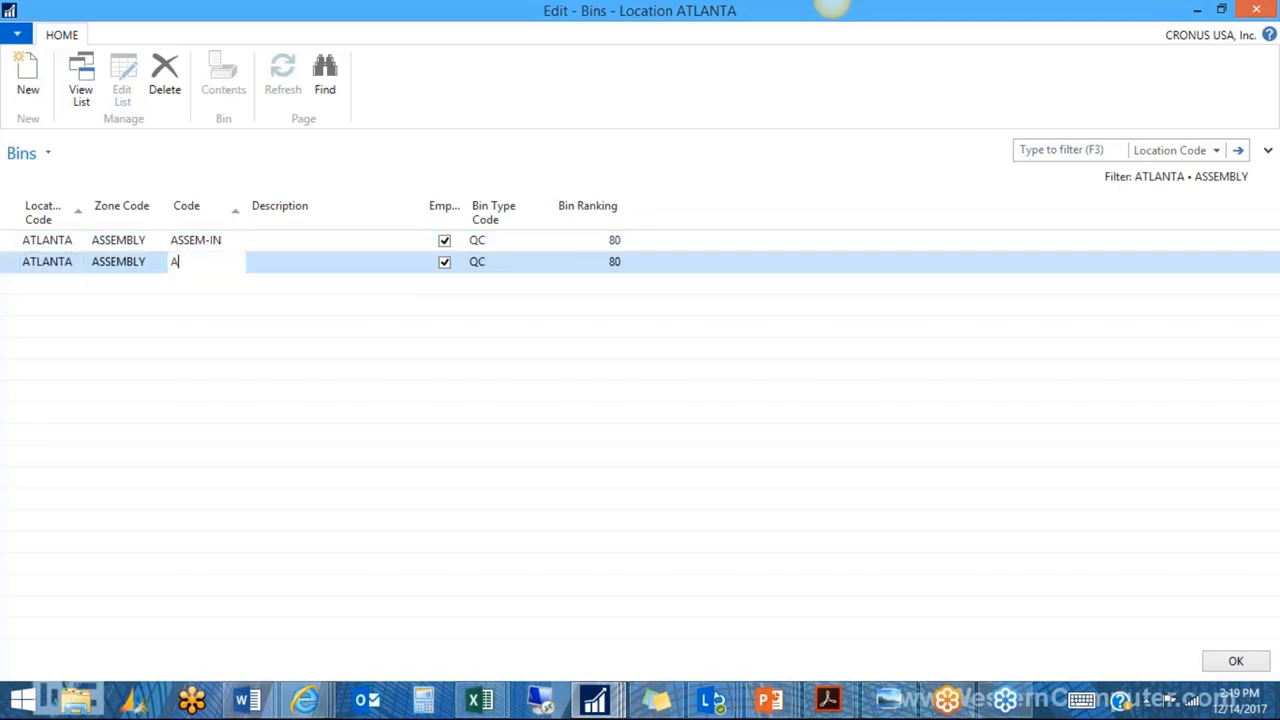
pyautogui.write('sse')
pyautogui.write('Out')
pyautogui.press('Tab')
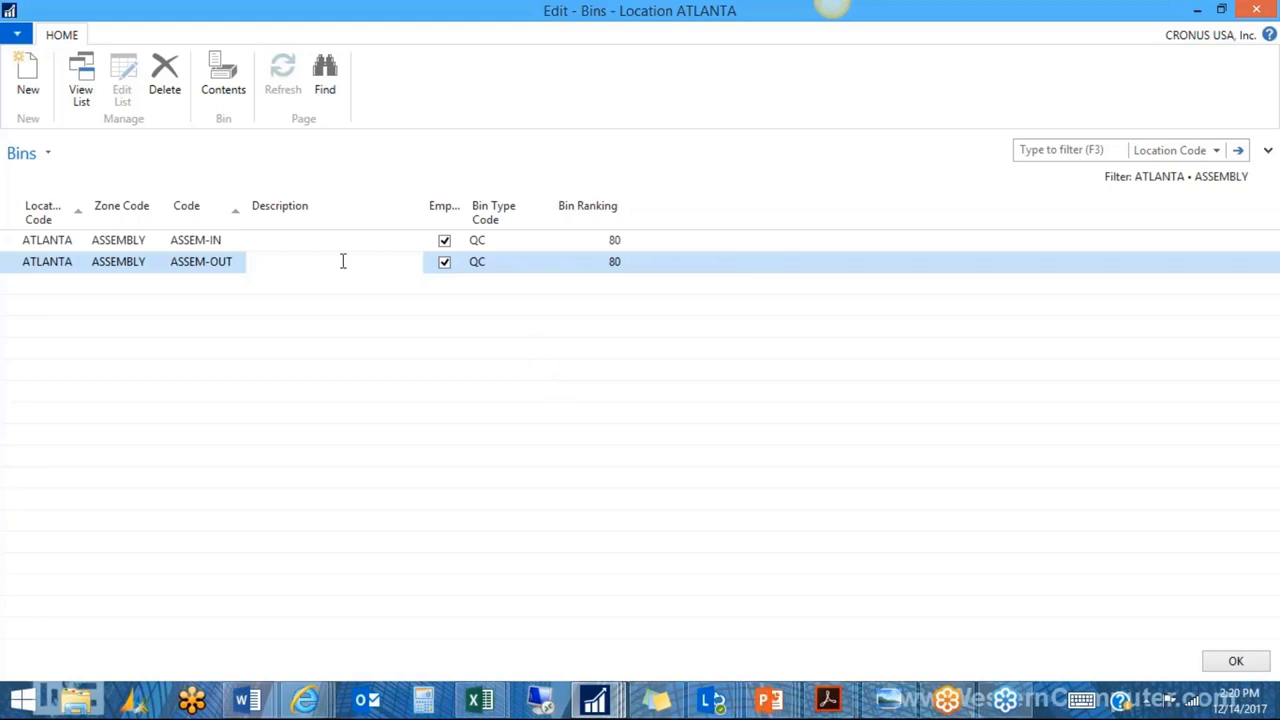
pyautogui.click(1212, 668)
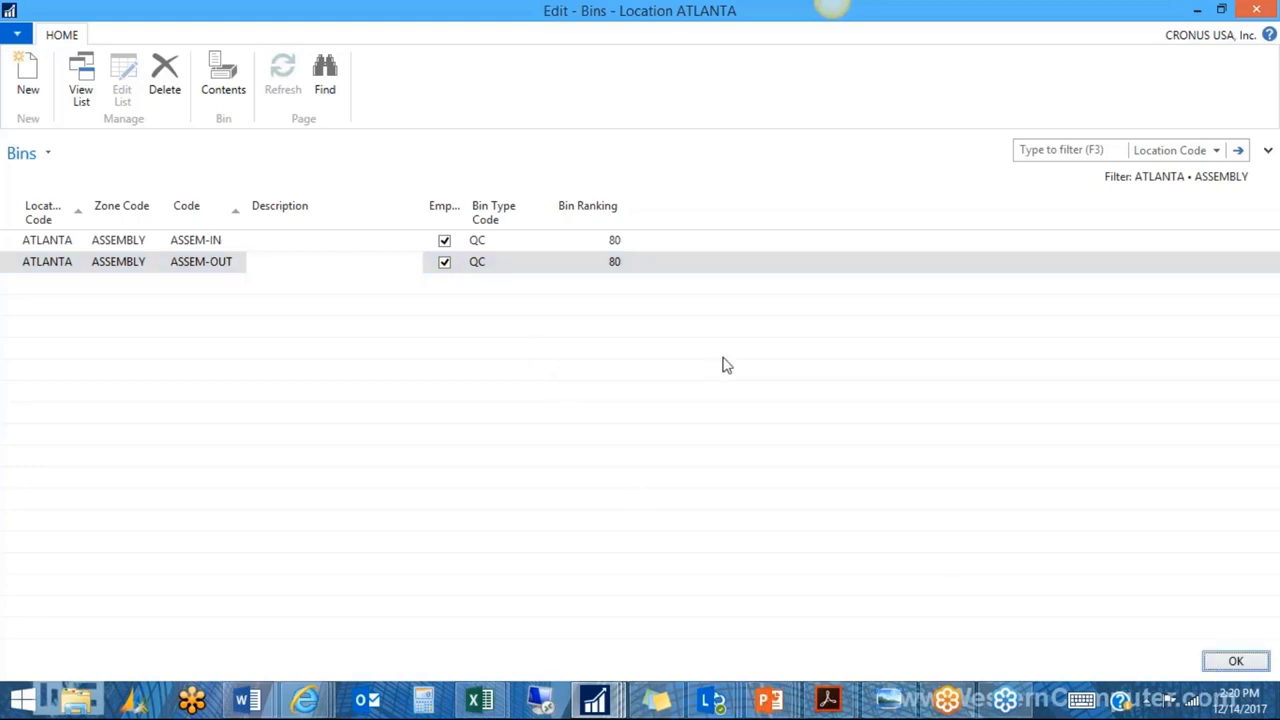
pyautogui.click(1236, 661)
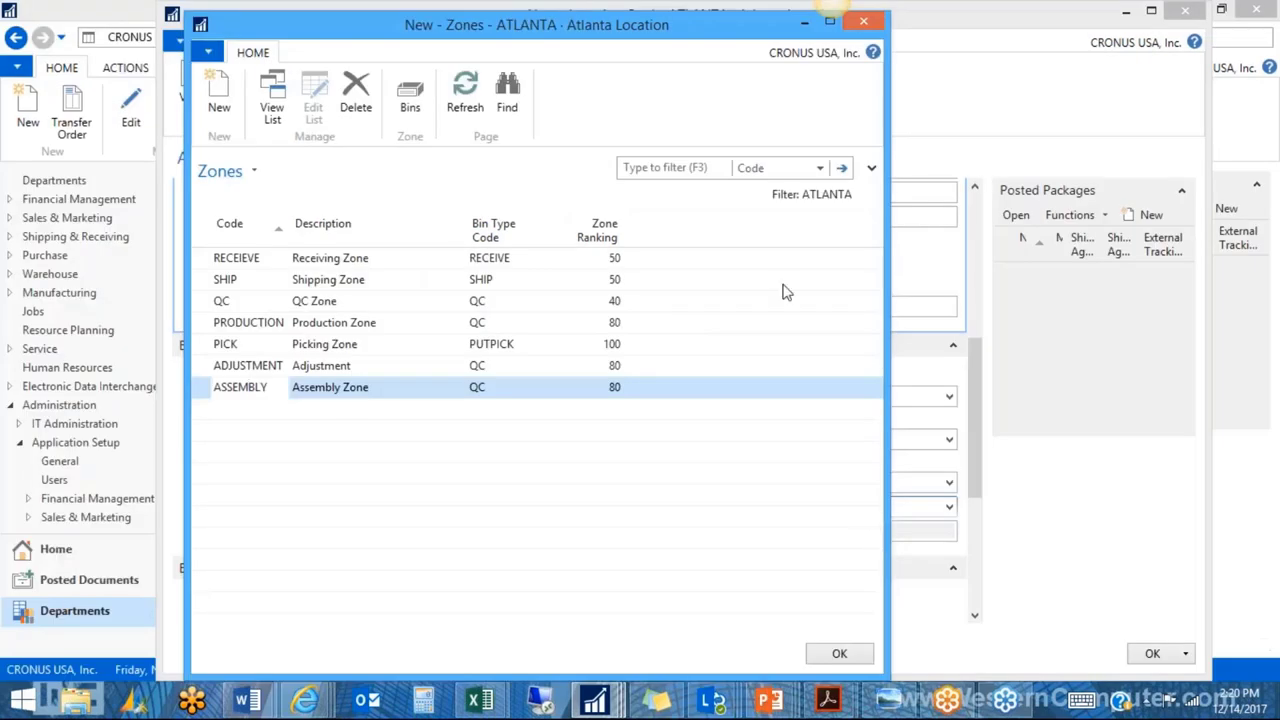
pyautogui.click(840, 656)
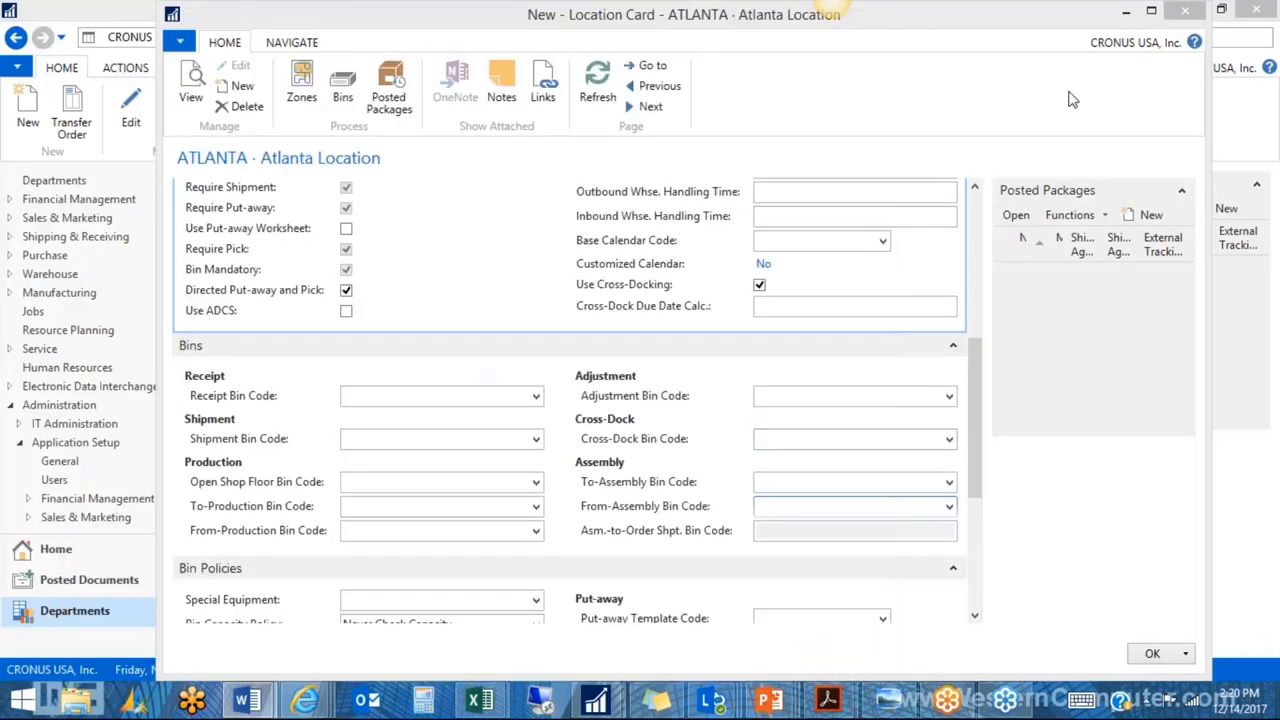
# Set the location's receipt bin code to REC01 and its shipment bin code to SHIP01.
pyautogui.click(1151, 12)
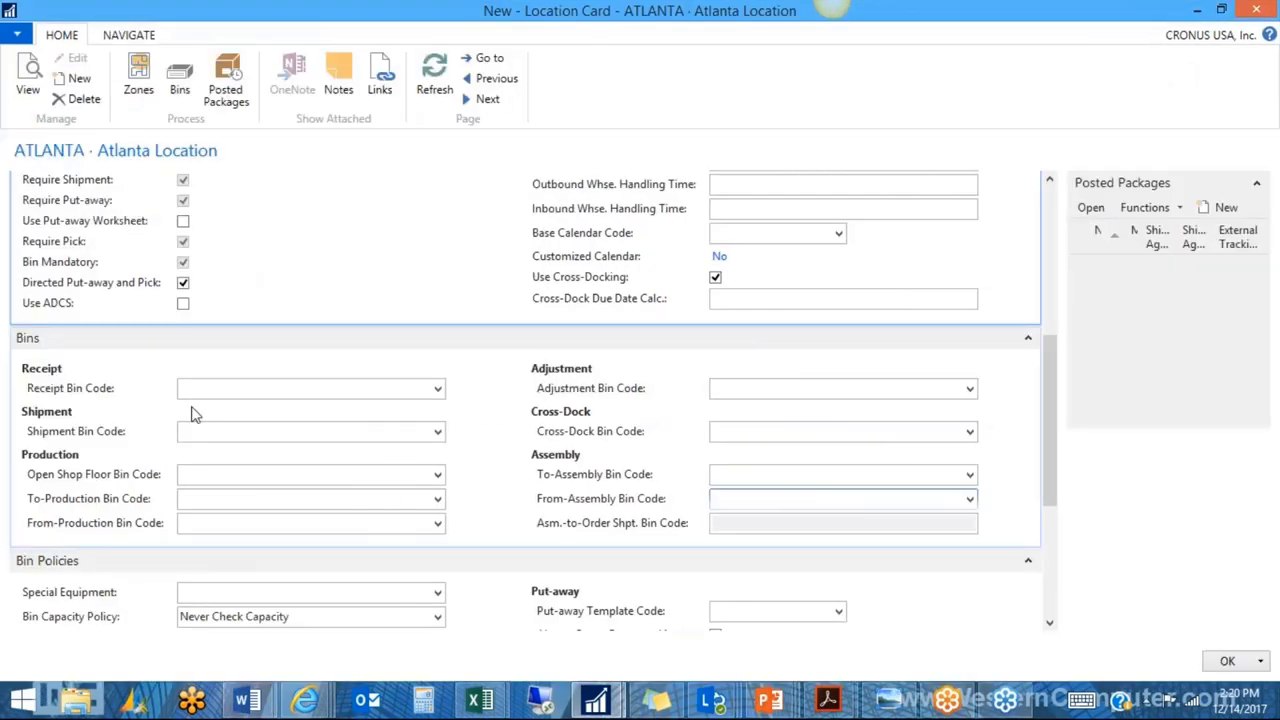
pyautogui.click(217, 388)
pyautogui.write('rec')
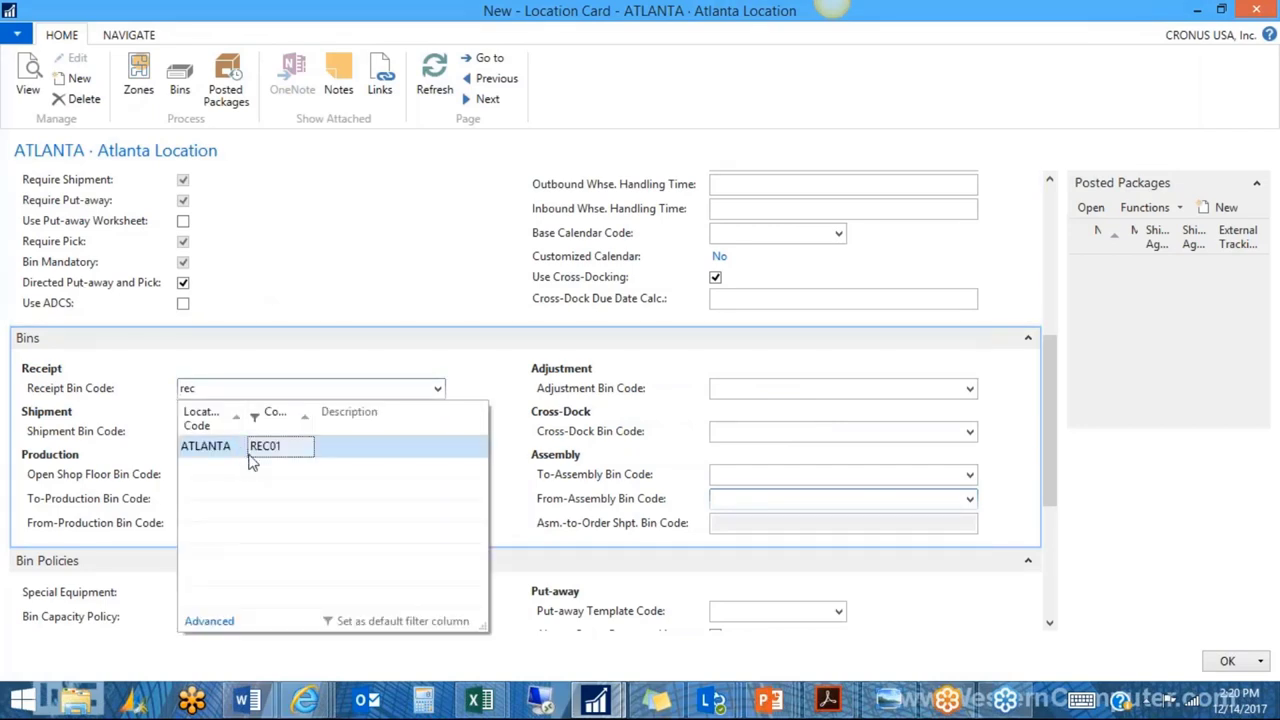
pyautogui.click(252, 448)
pyautogui.press('Tab')
pyautogui.write('s')
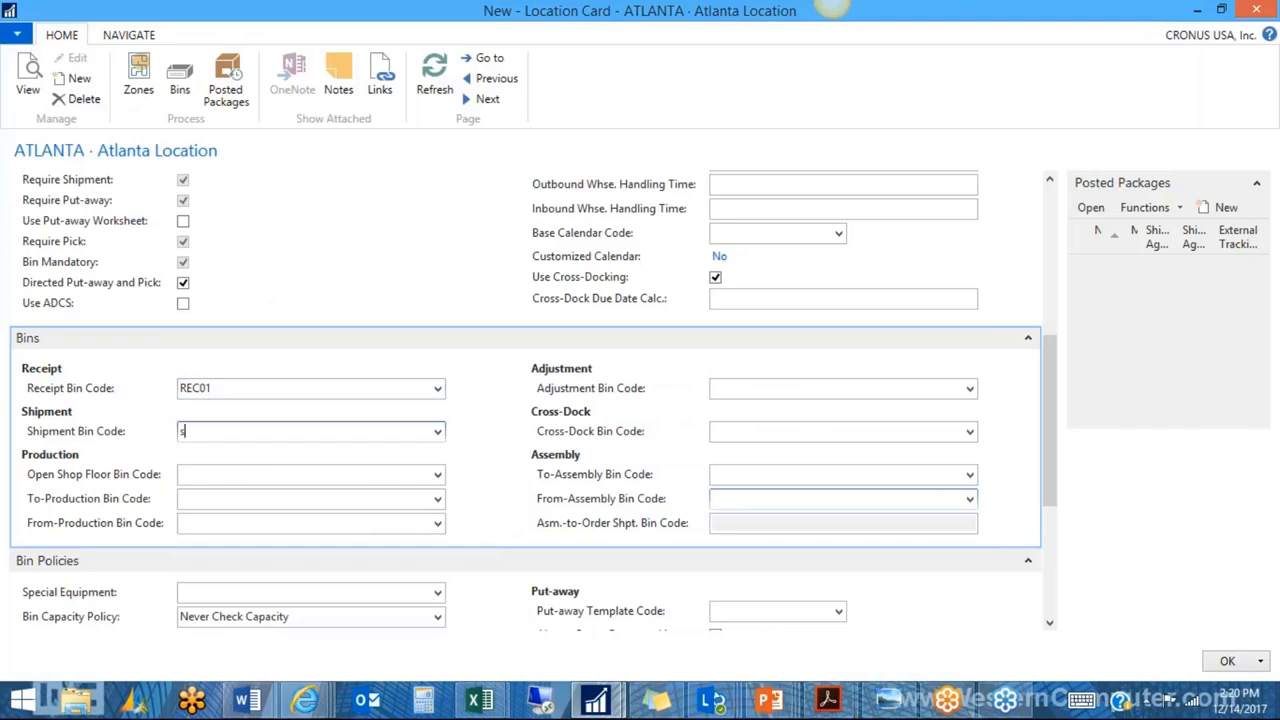
pyautogui.write('hip')
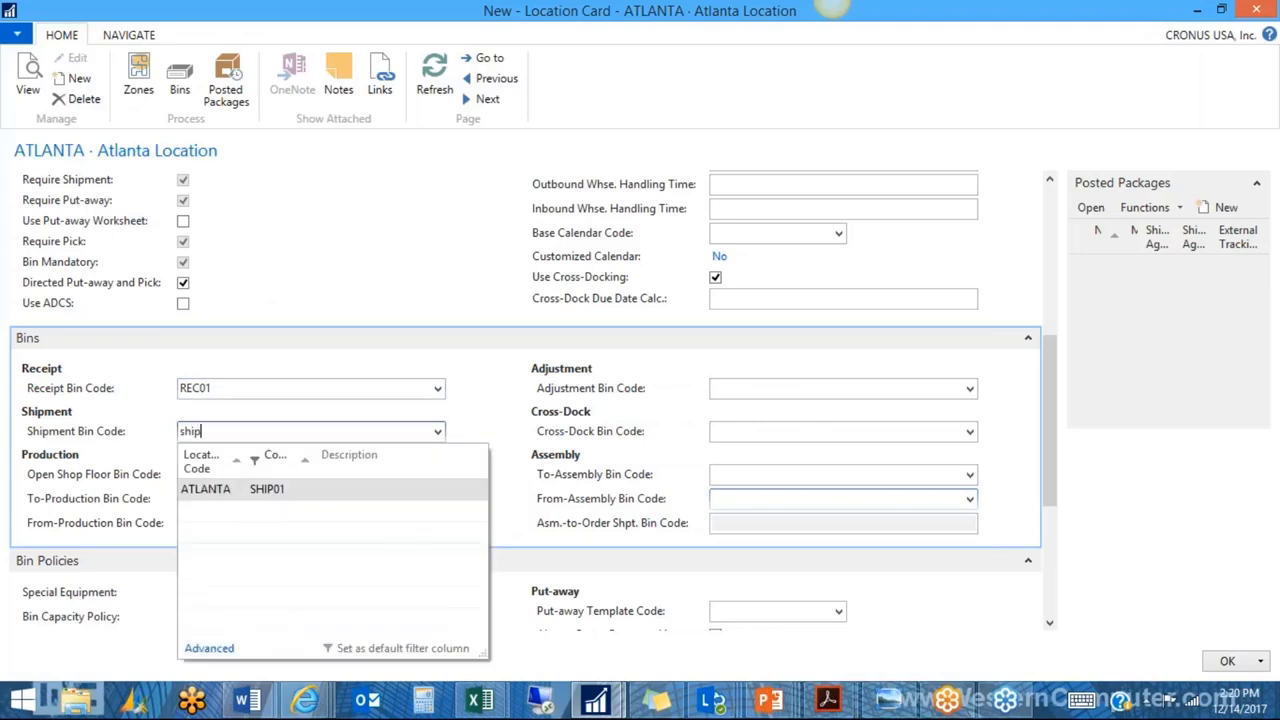
pyautogui.click(218, 488)
# Set the to-production bin code to PROD-IN and the from-production bin code to PROD-OUT.
pyautogui.click(202, 498)
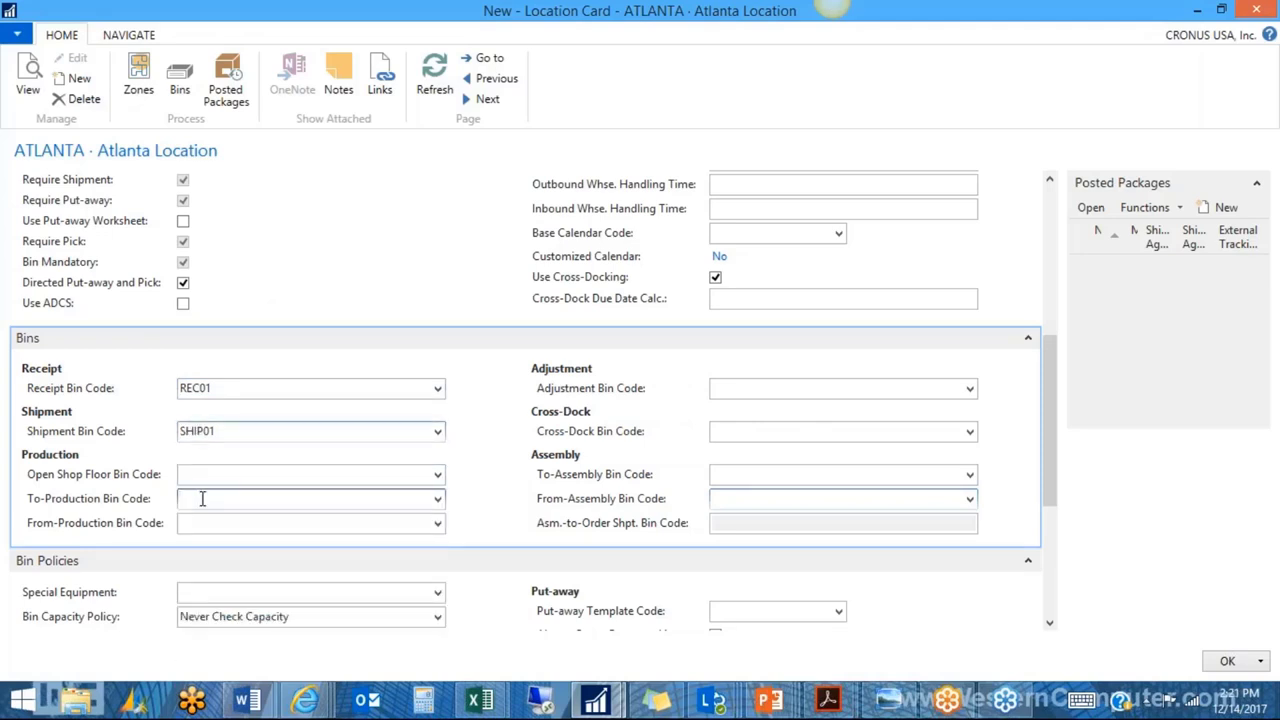
pyautogui.write('prod')
pyautogui.press('Return')
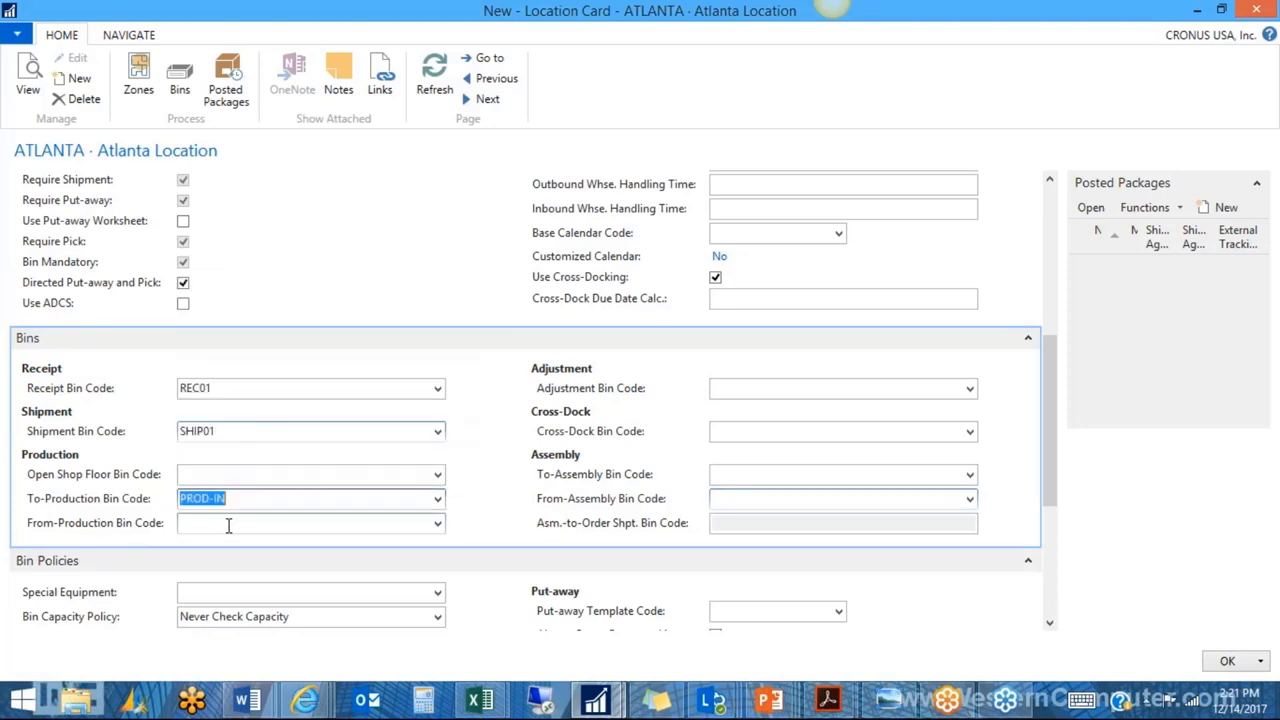
pyautogui.click(228, 523)
pyautogui.write('prod')
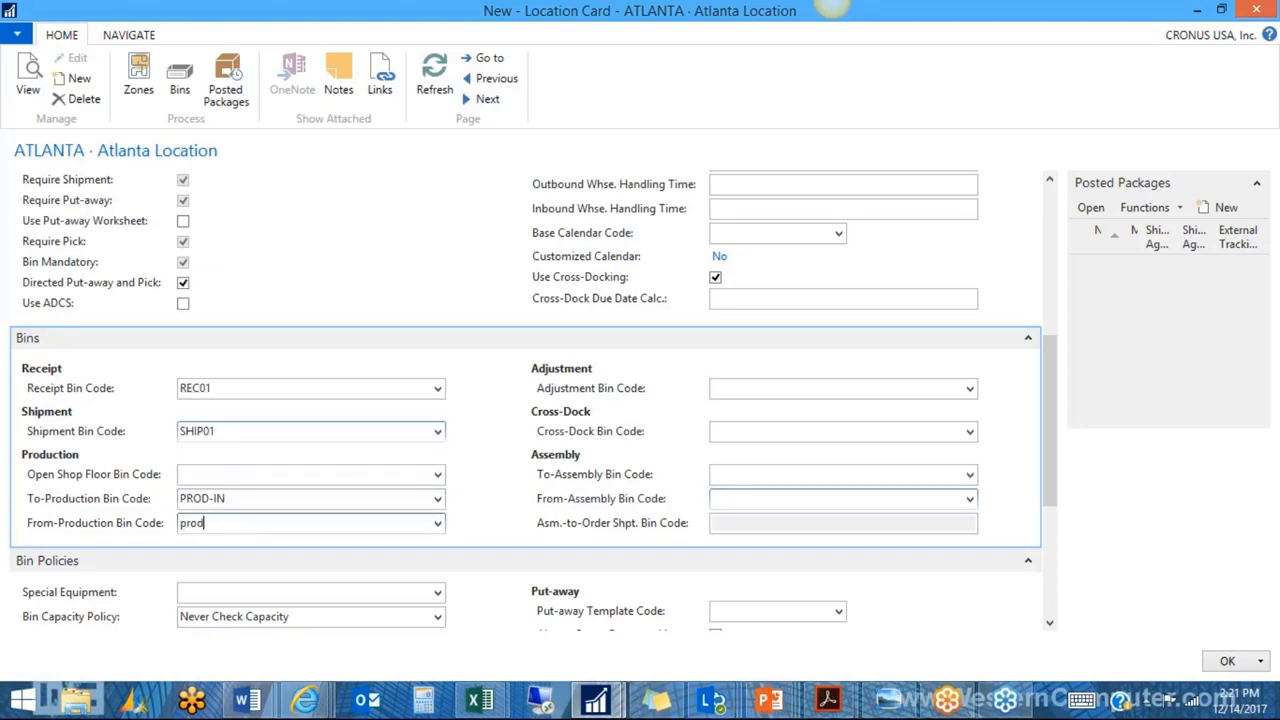
pyautogui.click(270, 354)
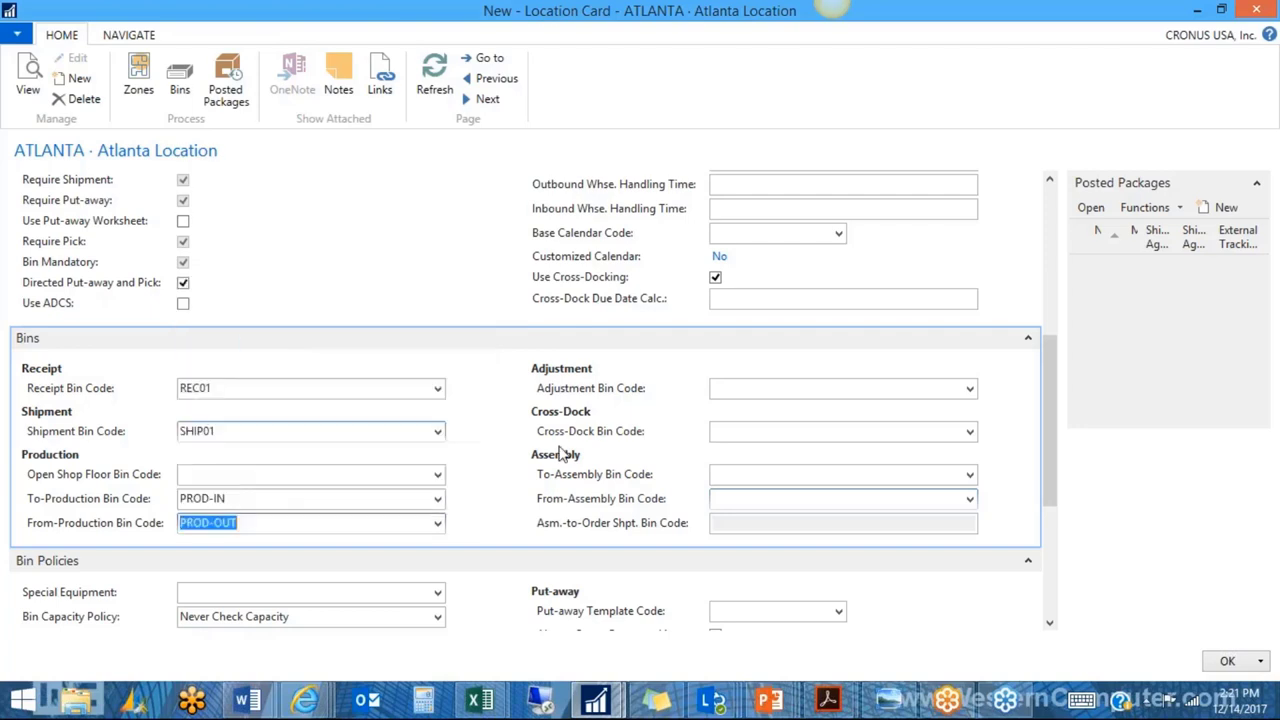
# Set the location's adjustment bin code to ADJUST01.
pyautogui.click(768, 389)
pyautogui.write('adjsu')
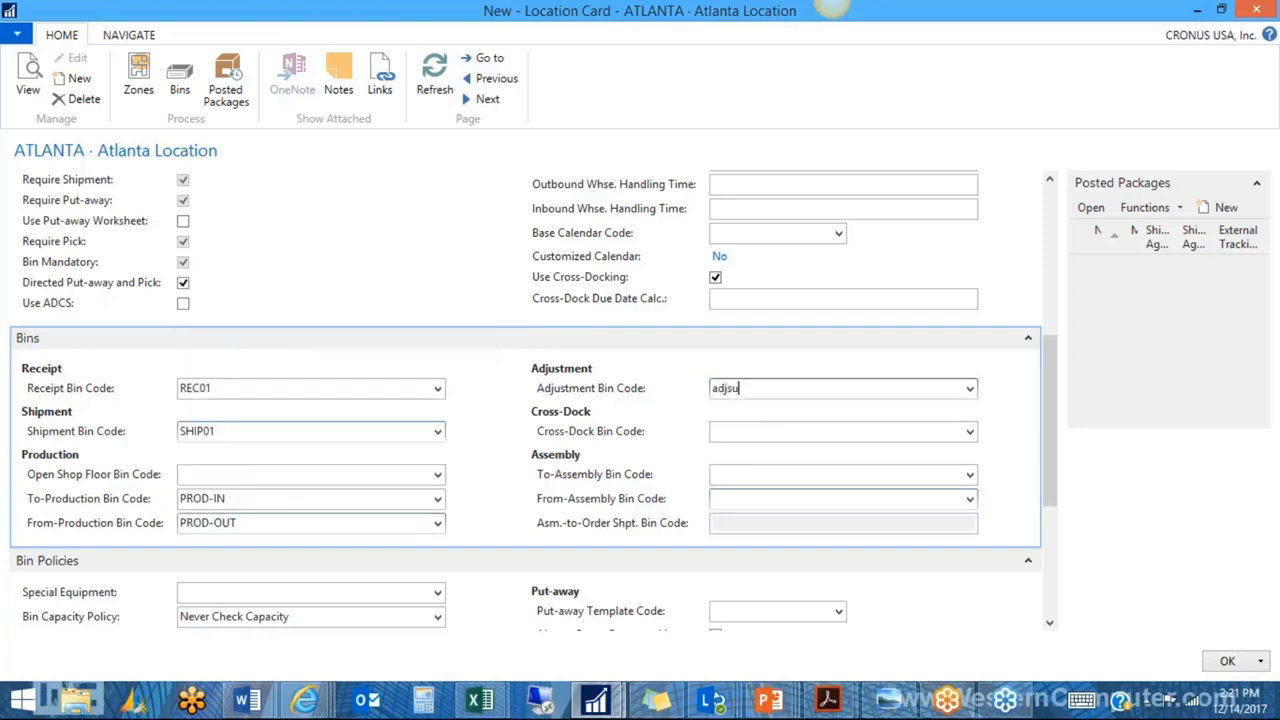
pyautogui.write('t')
pyautogui.press('BackSpace')
pyautogui.press('BackSpace')
pyautogui.press('BackSpace')
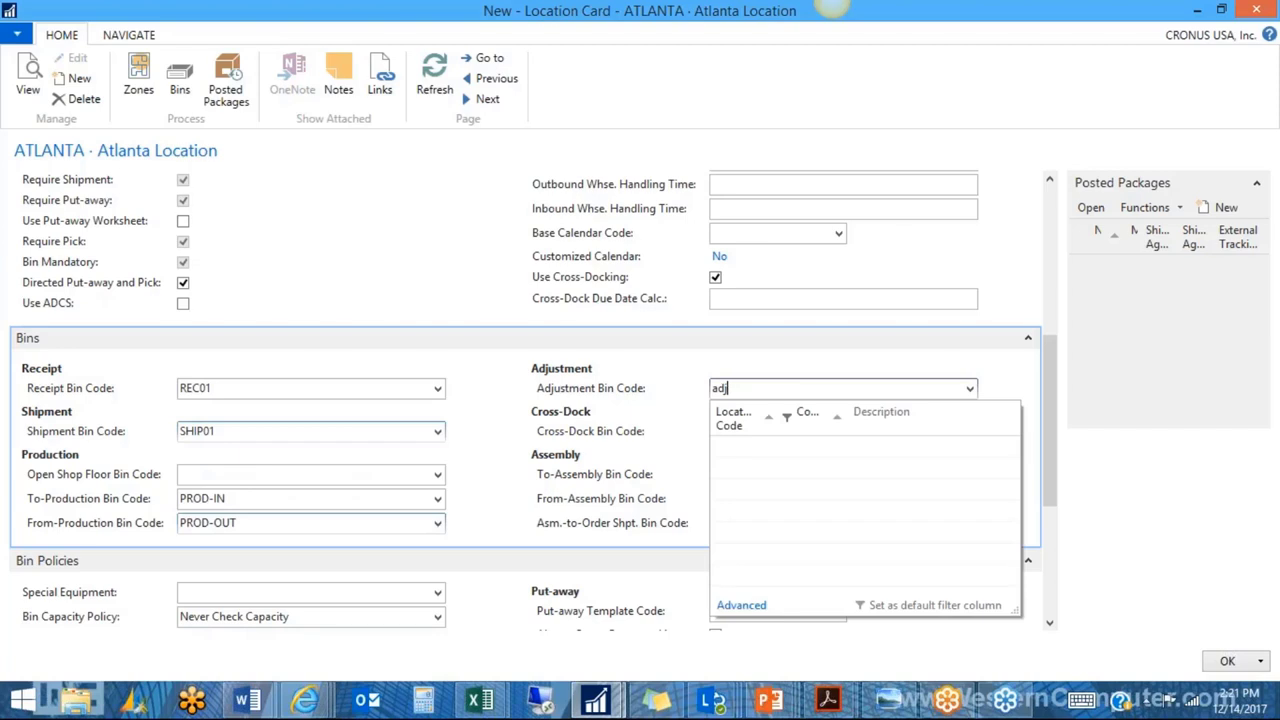
pyautogui.write('ust')
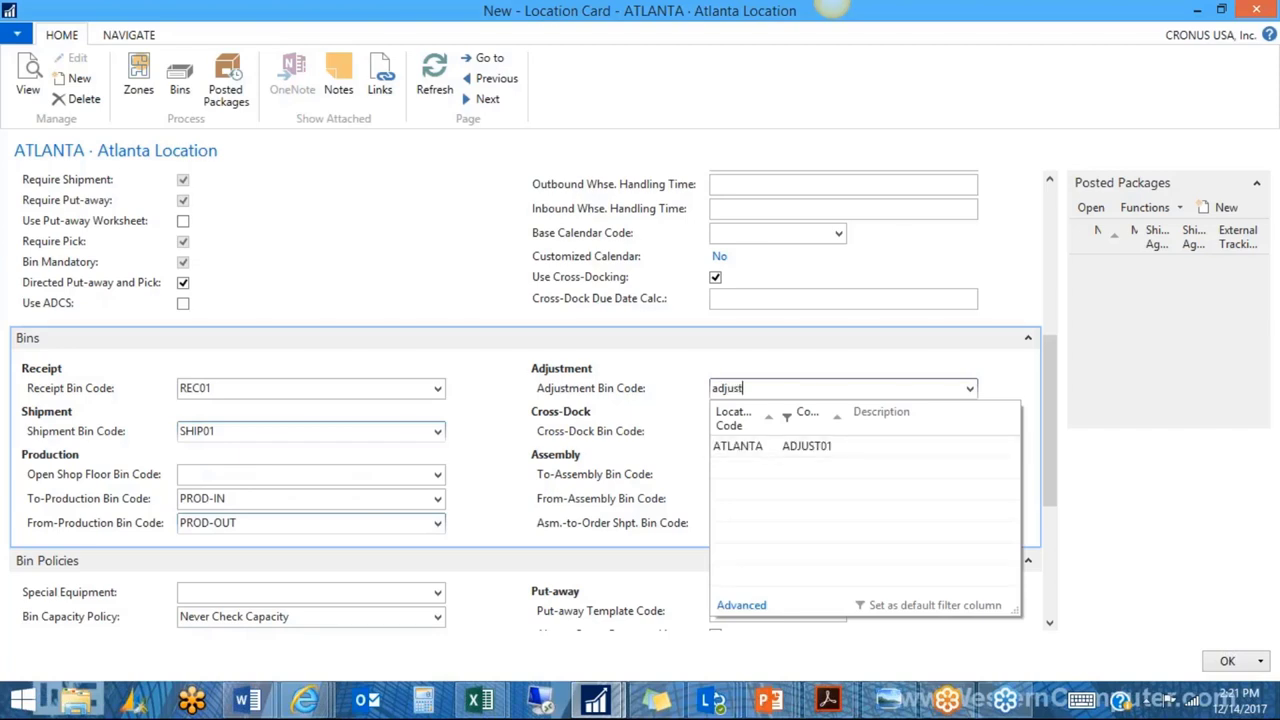
pyautogui.click(822, 446)
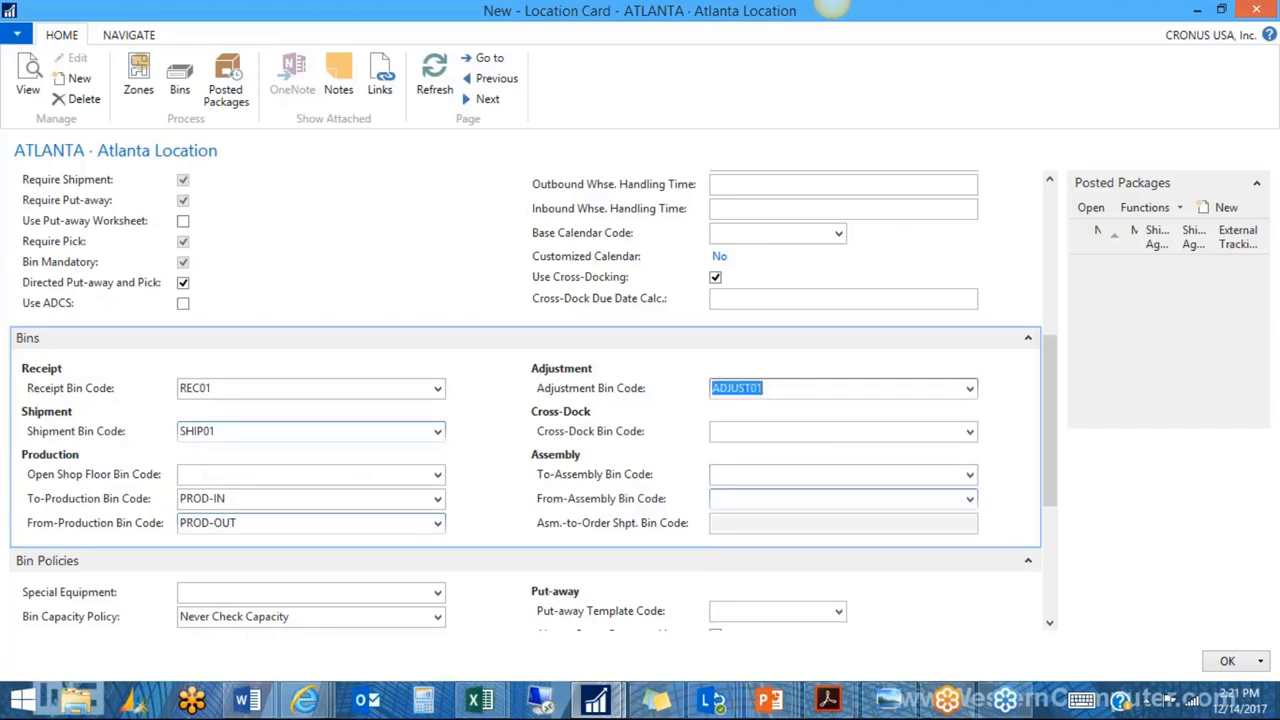
# Set the to-assembly bin code to ASSEM-IN and the from-assembly bin code to ASSEM-OUT.
pyautogui.click(737, 474)
pyautogui.write('asse')
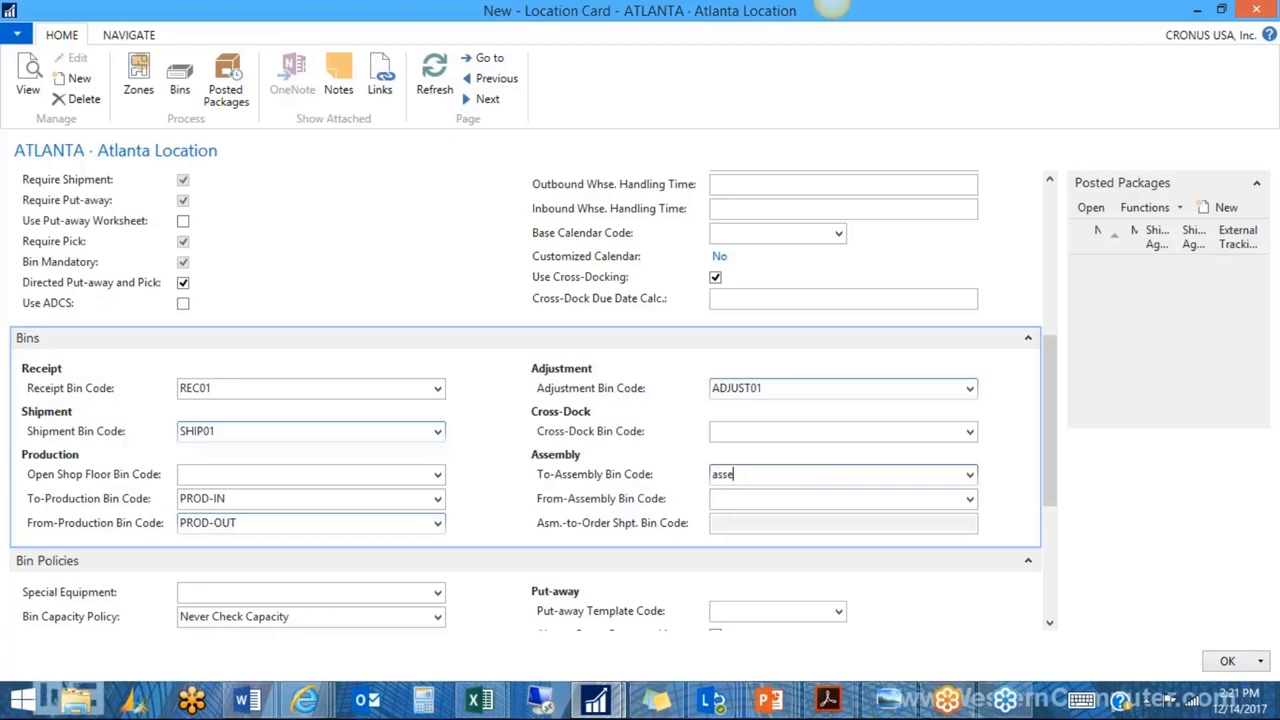
pyautogui.click(766, 280)
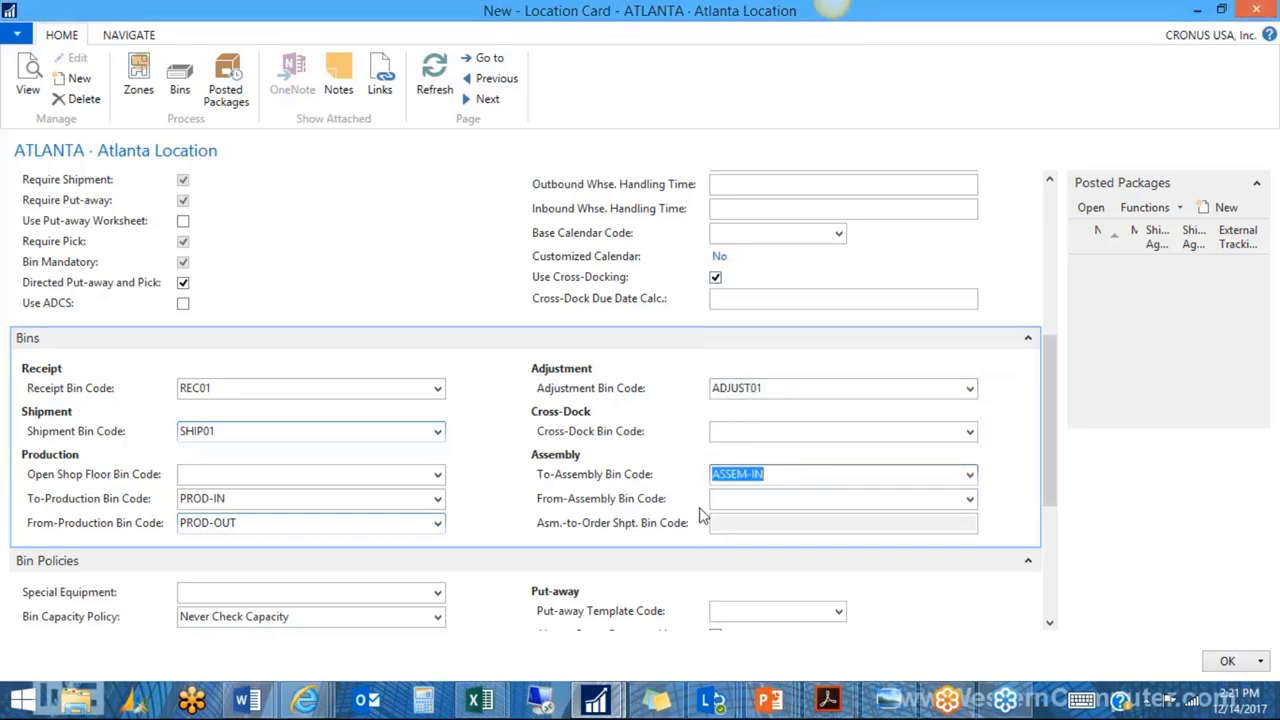
pyautogui.click(734, 498)
pyautogui.write('as')
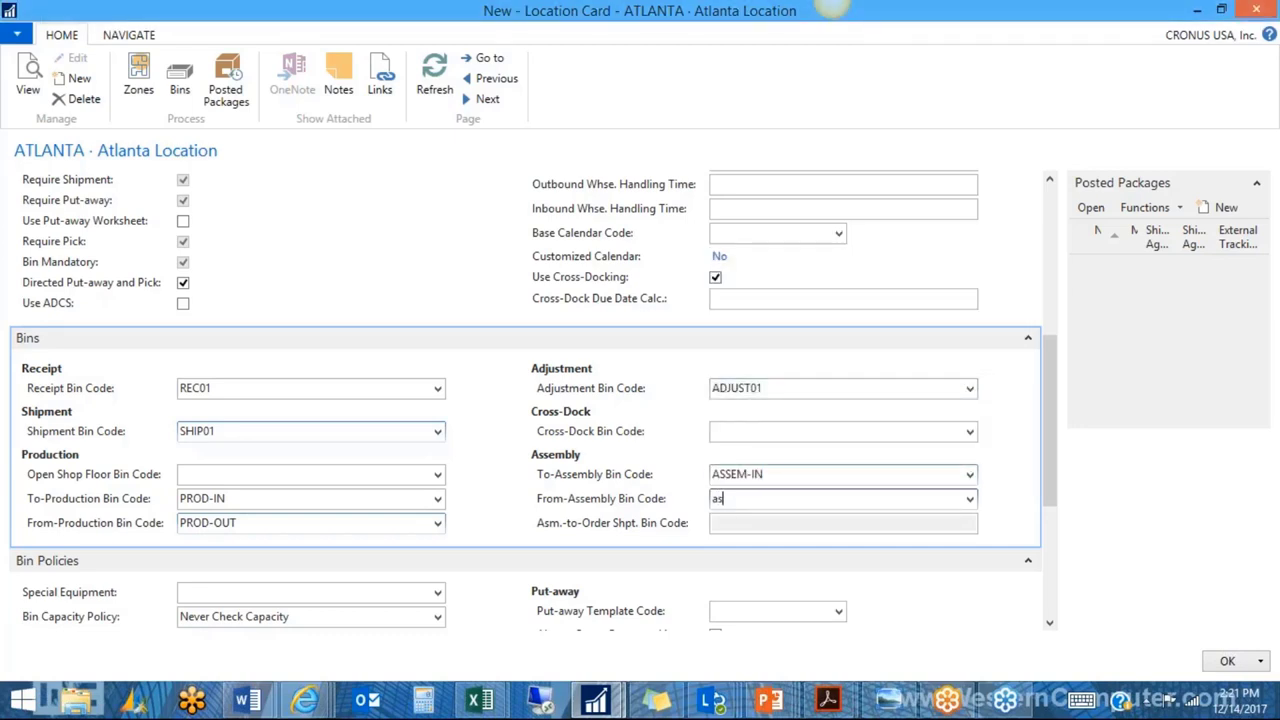
pyautogui.write('sem')
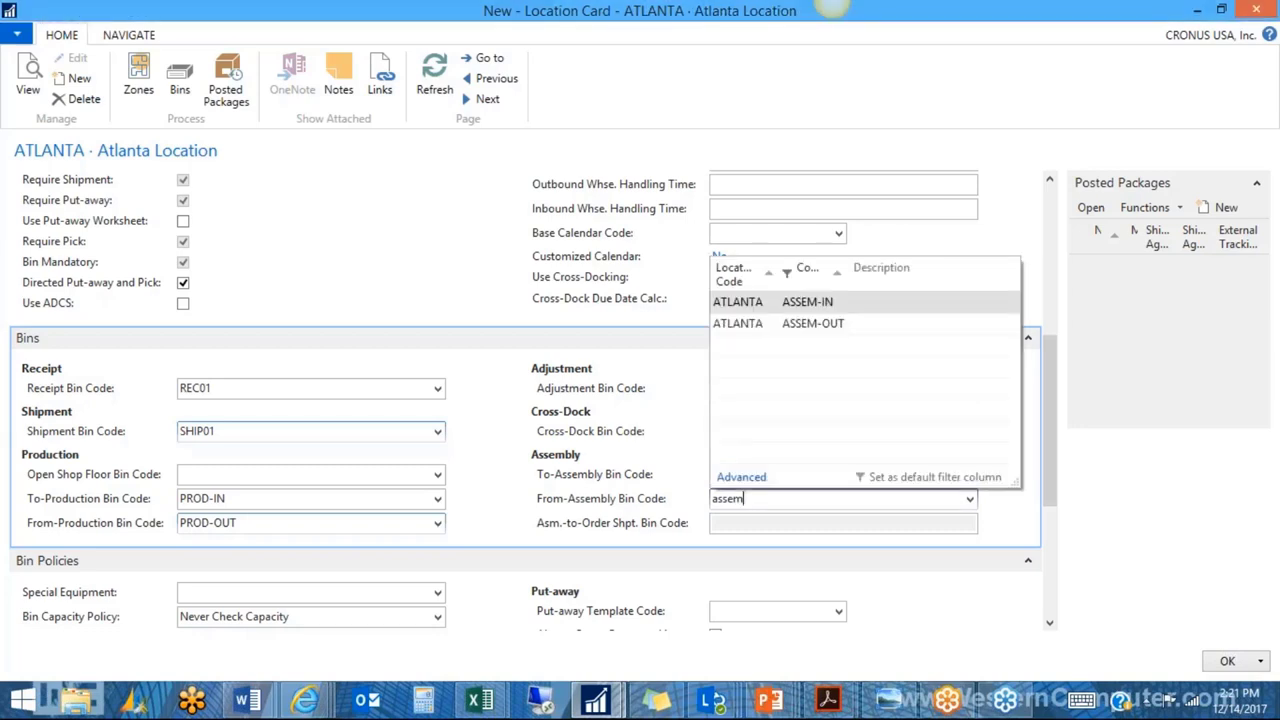
pyautogui.click(783, 325)
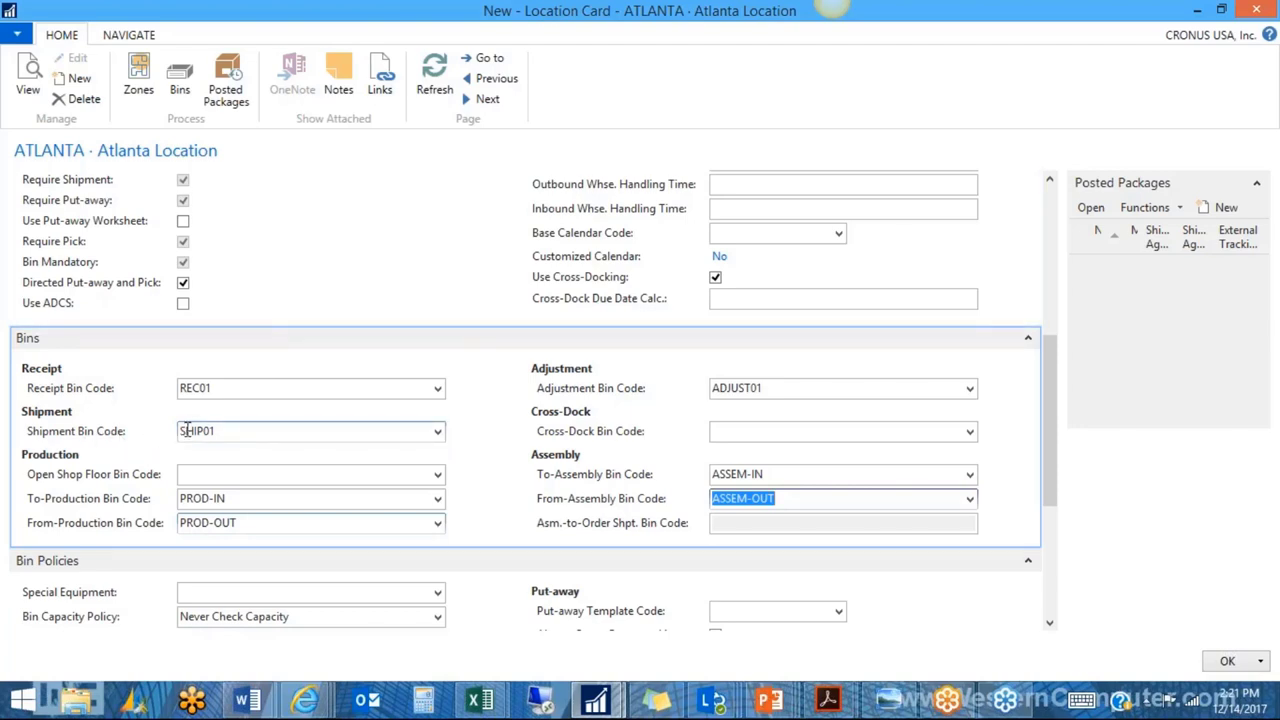
# Examine the available bin capacity policy options in the location's bin policies.
pyautogui.click(250, 388)
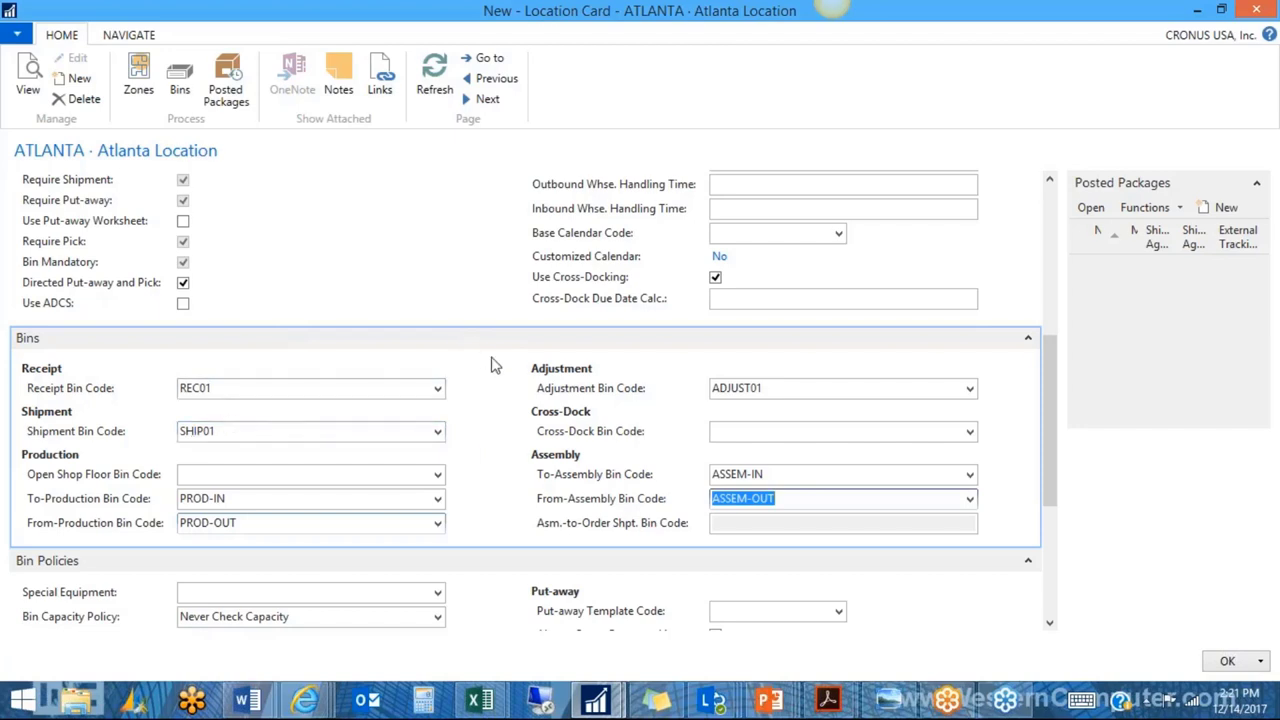
pyautogui.scroll(-4, 1051, 430)
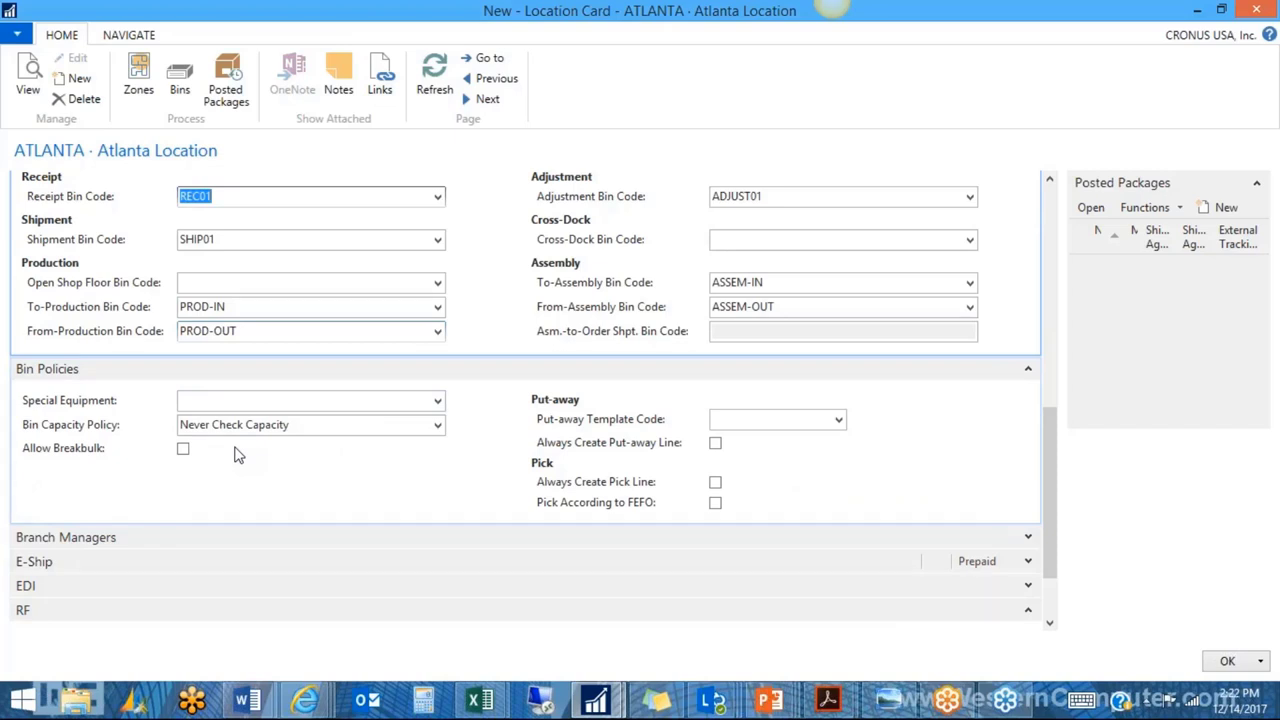
pyautogui.click(437, 427)
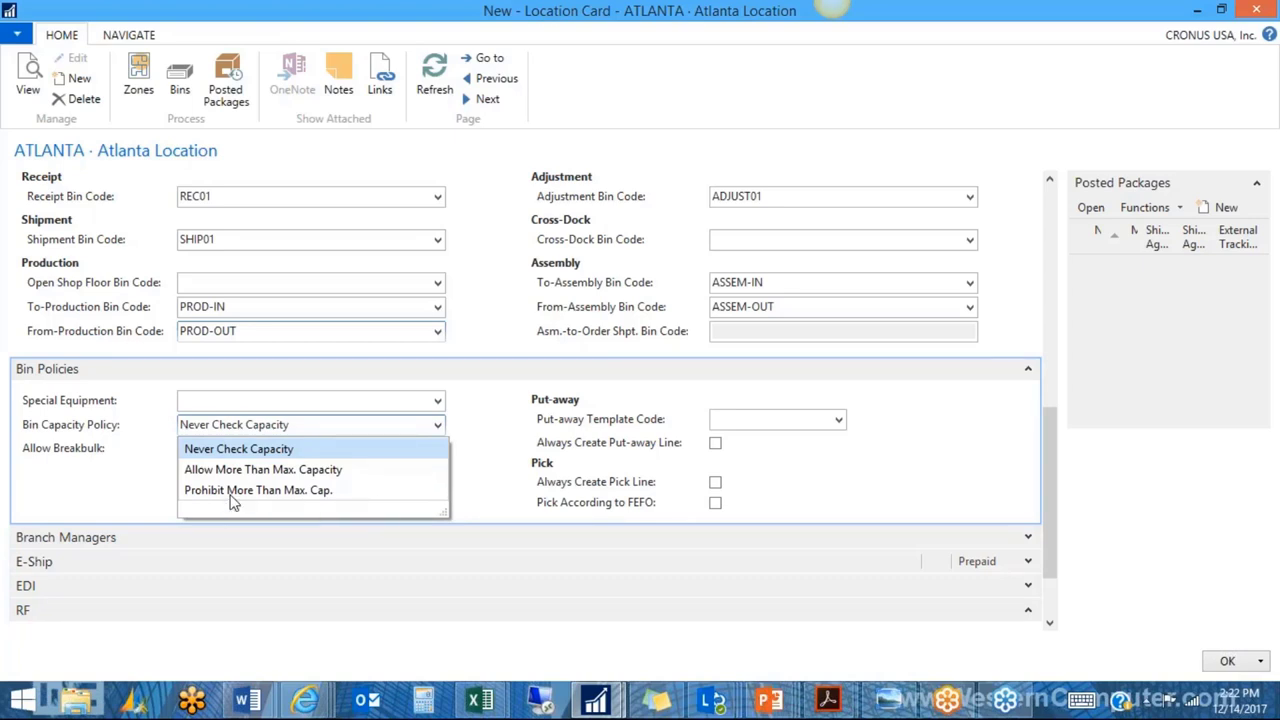
pyautogui.click(486, 382)
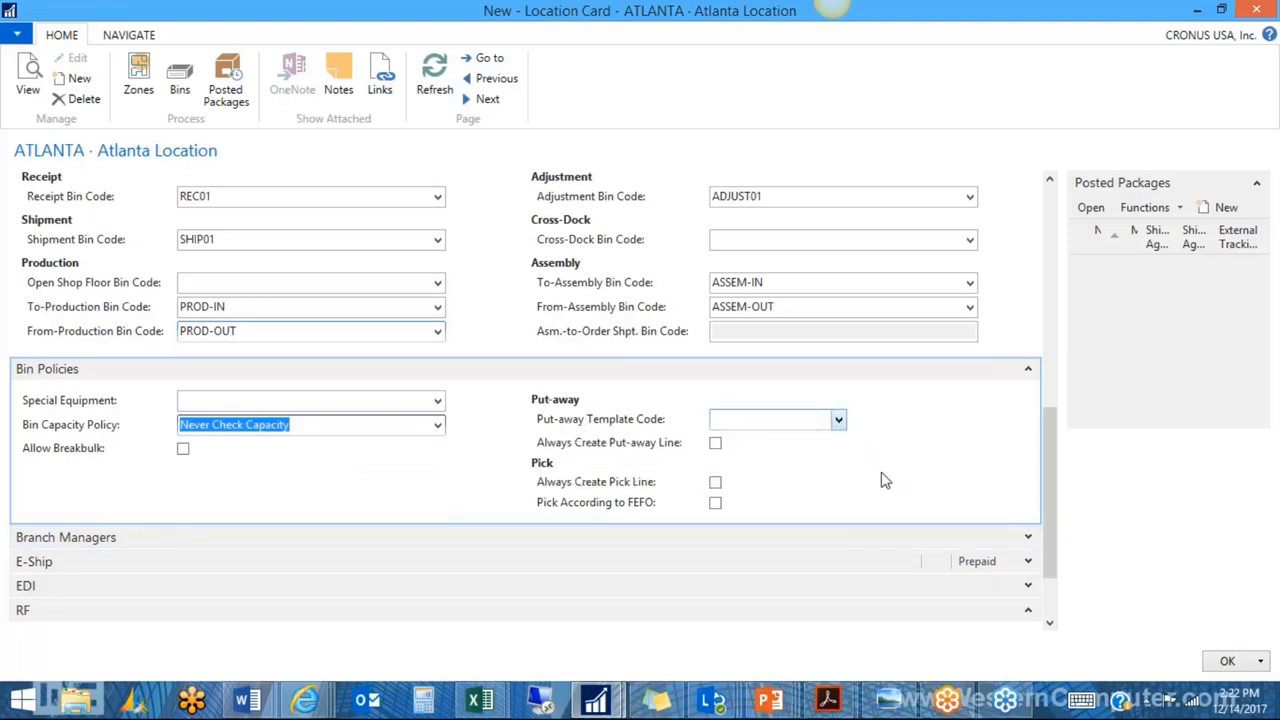
# Set the put-away template code in the location's bin policies to STD, the Standard Template.
pyautogui.click(839, 421)
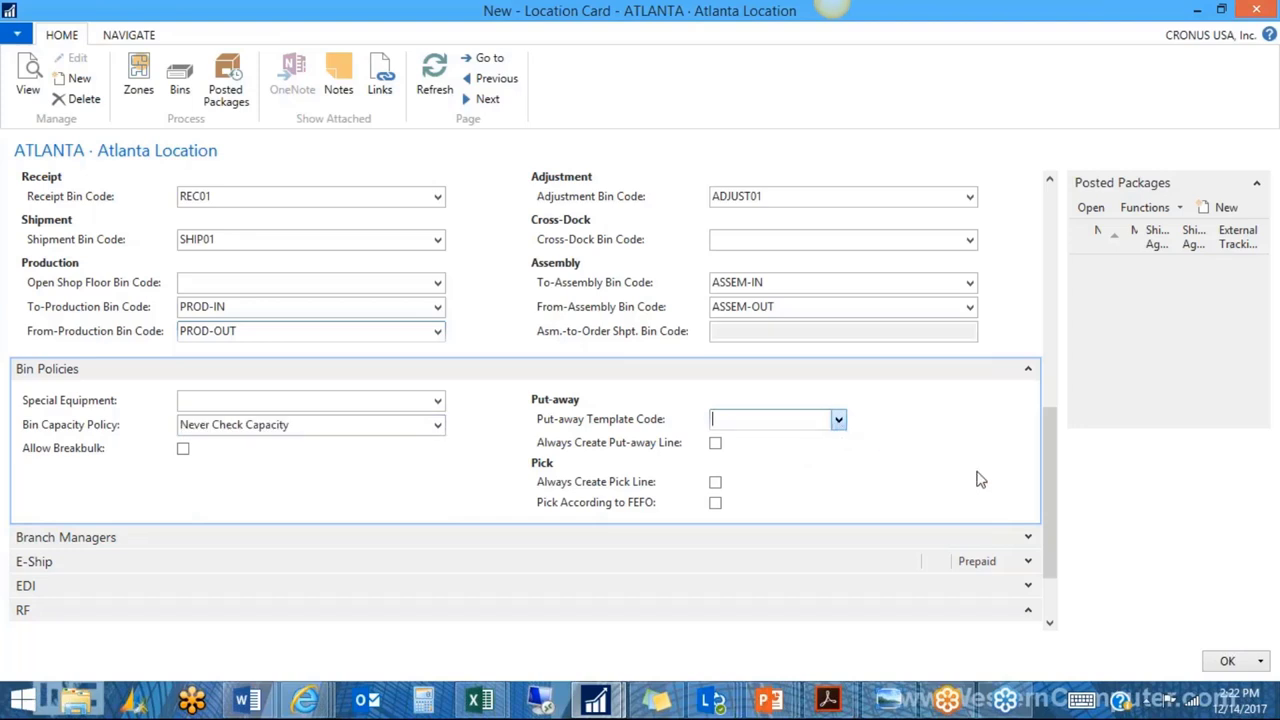
pyautogui.press('F4')
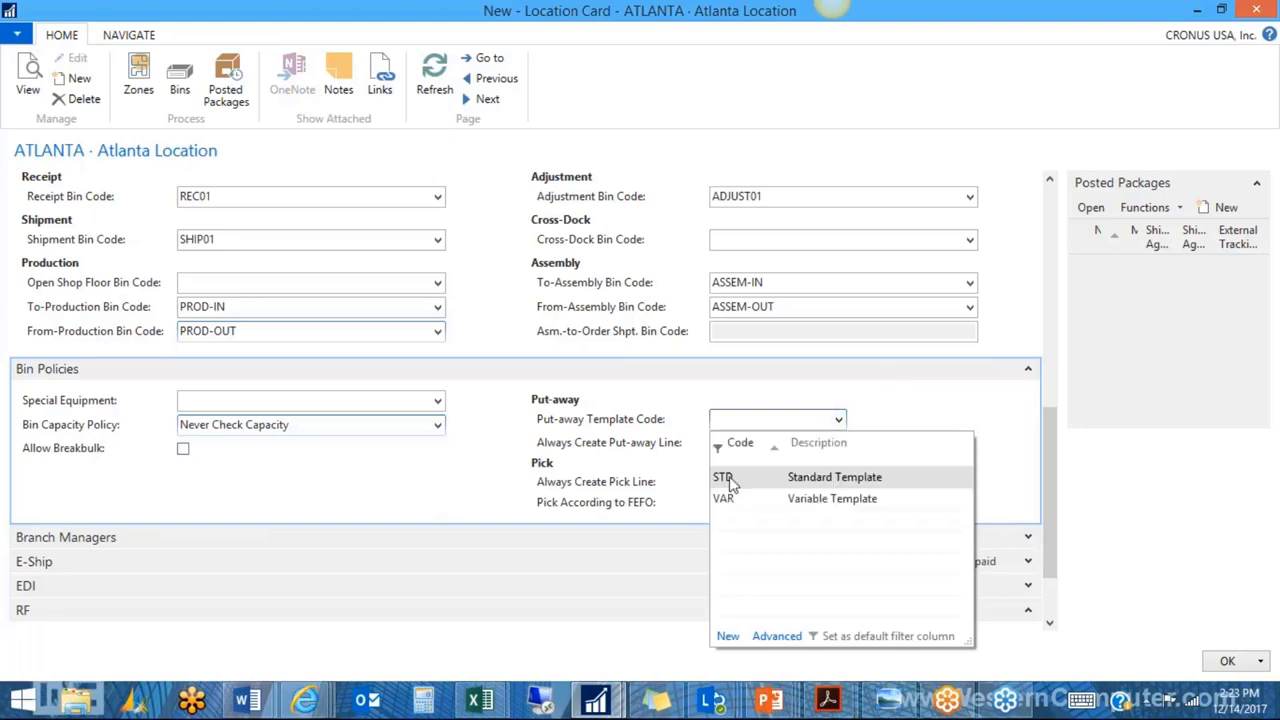
pyautogui.press('Return')
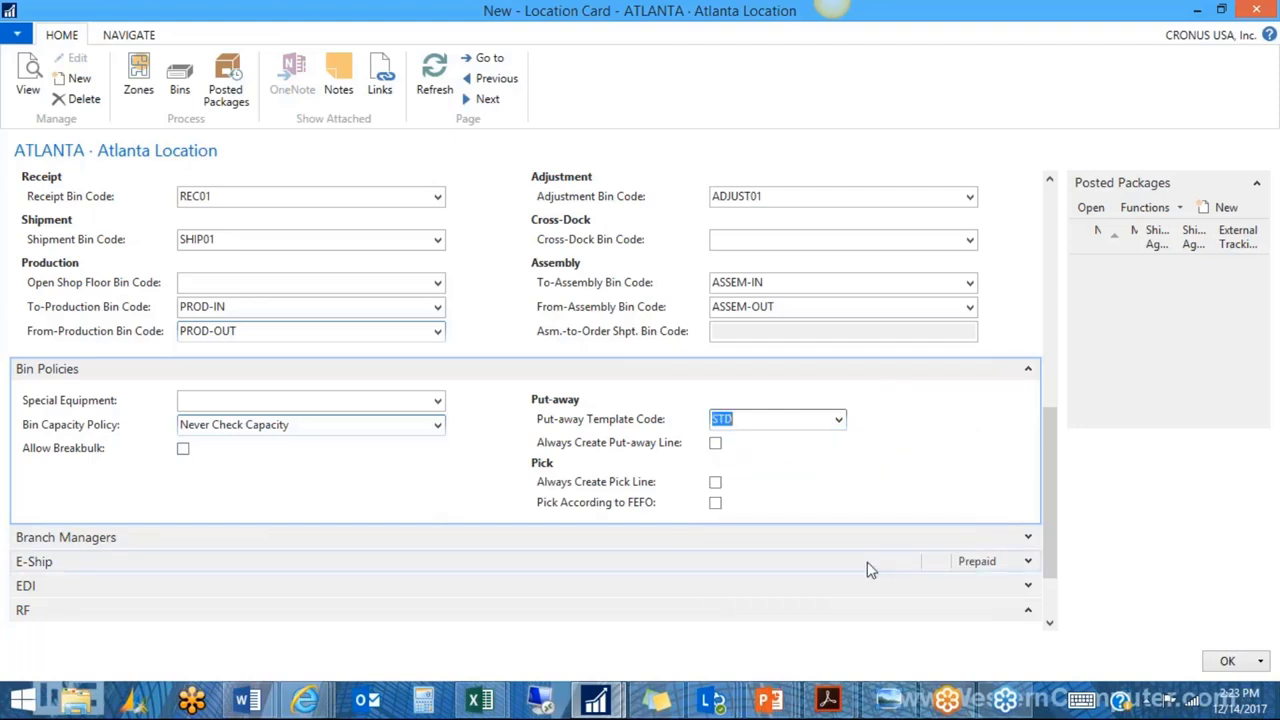
# Examine the bin search rules on the STD put-away template's lines, then return to the Atlanta location card and close it.
pyautogui.click(841, 427)
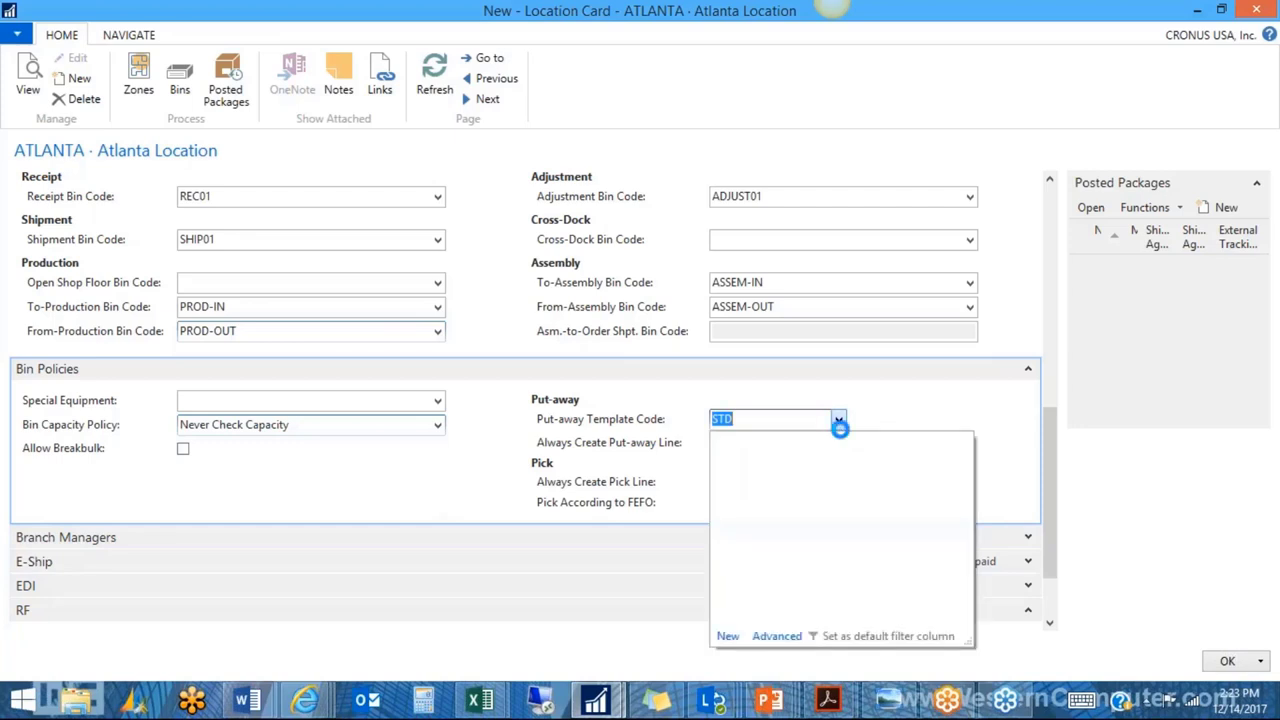
pyautogui.click(776, 636)
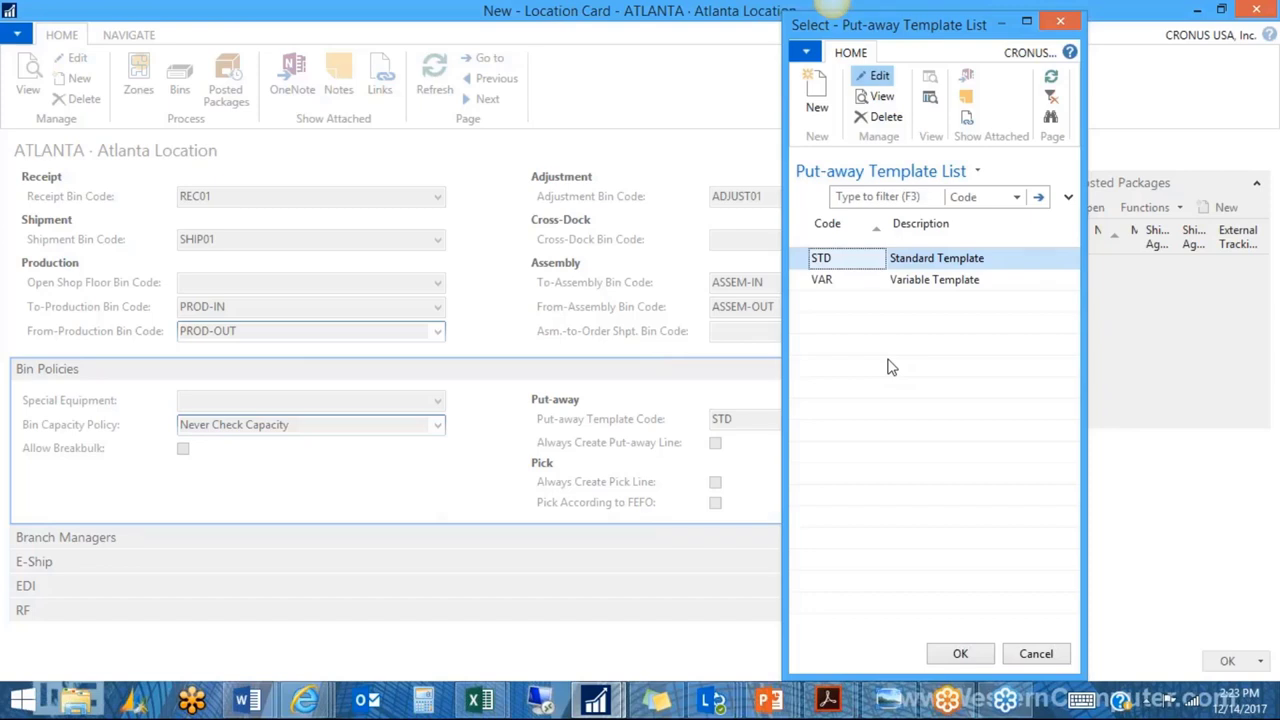
pyautogui.hotkey('ctrl', 'n')
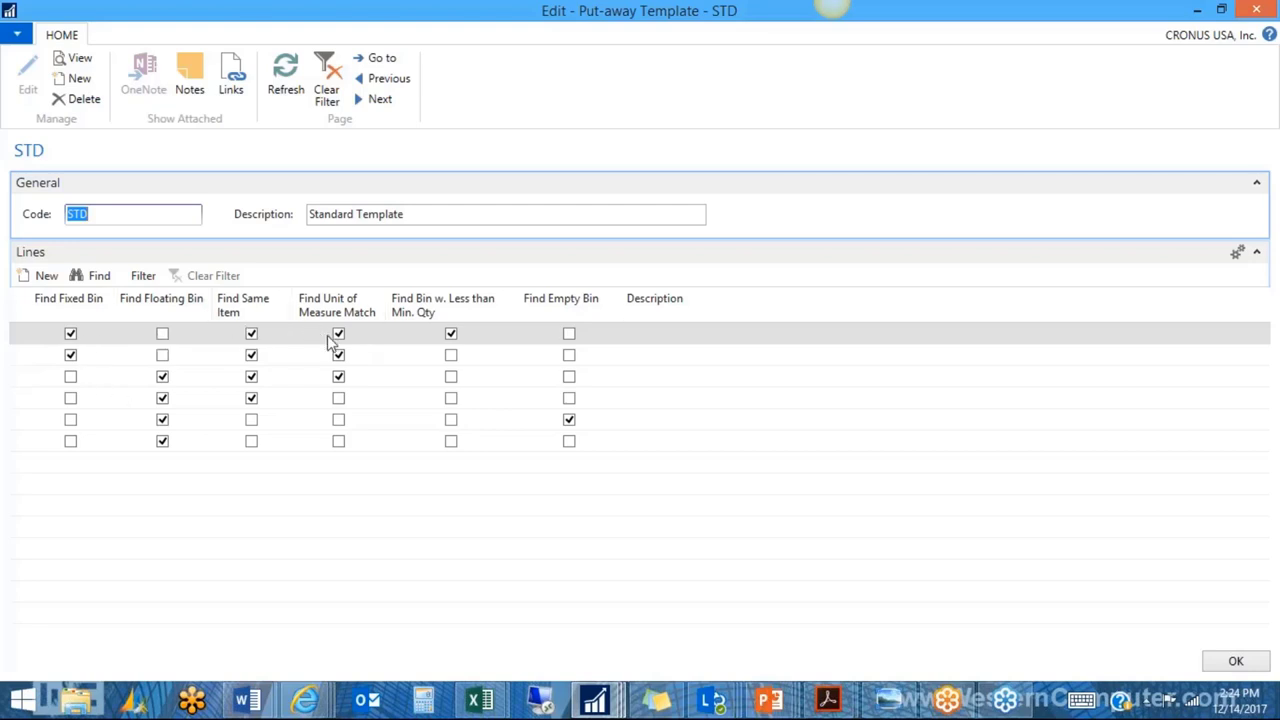
pyautogui.click(451, 333)
pyautogui.click(1230, 664)
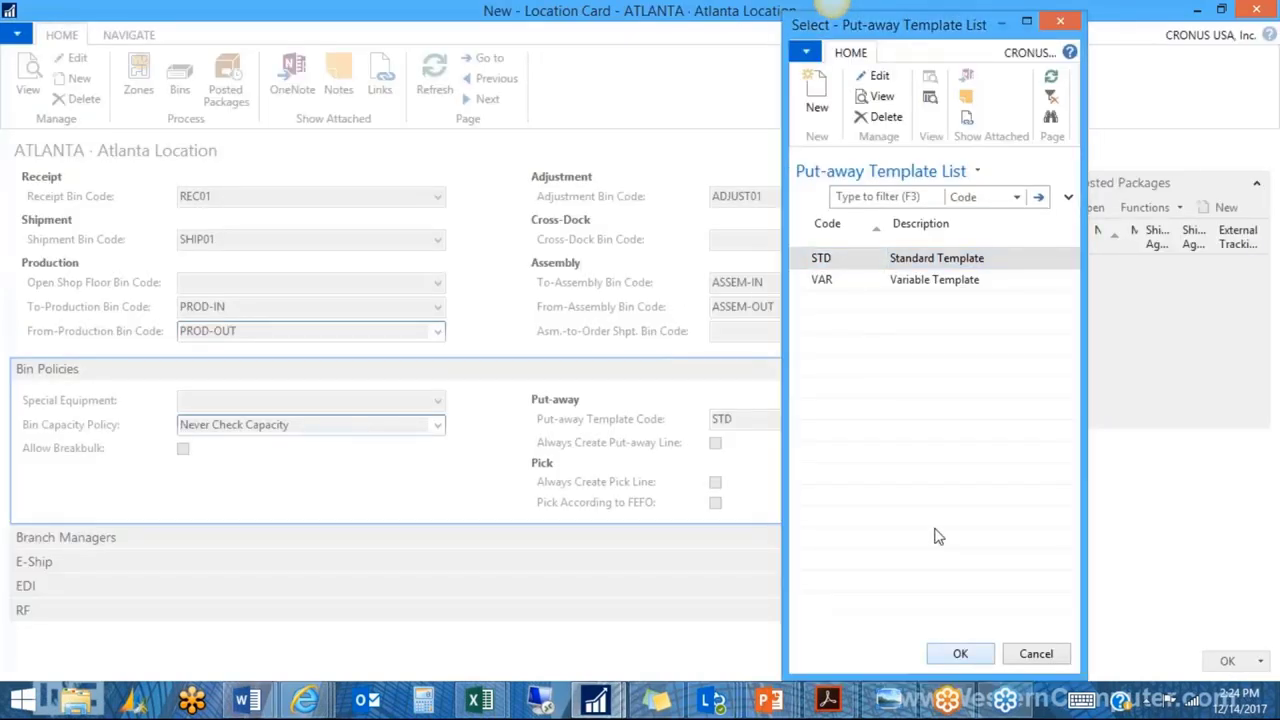
pyautogui.click(960, 653)
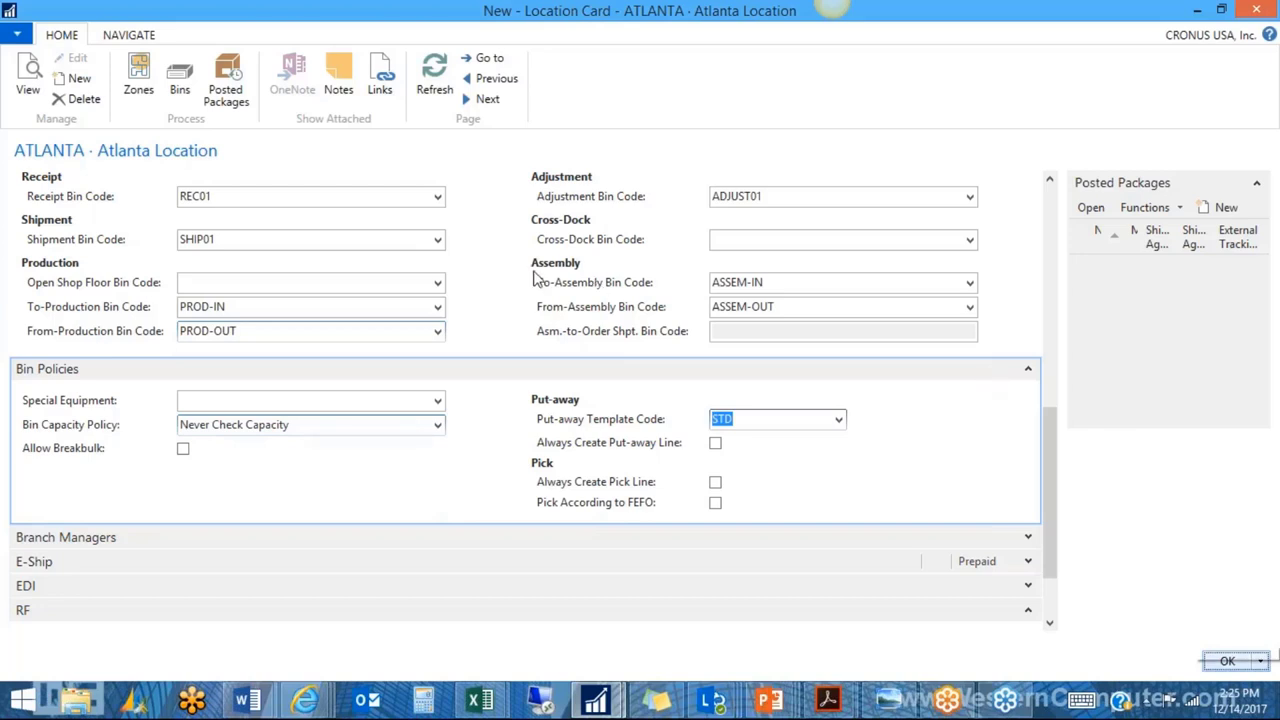
pyautogui.press('Return')
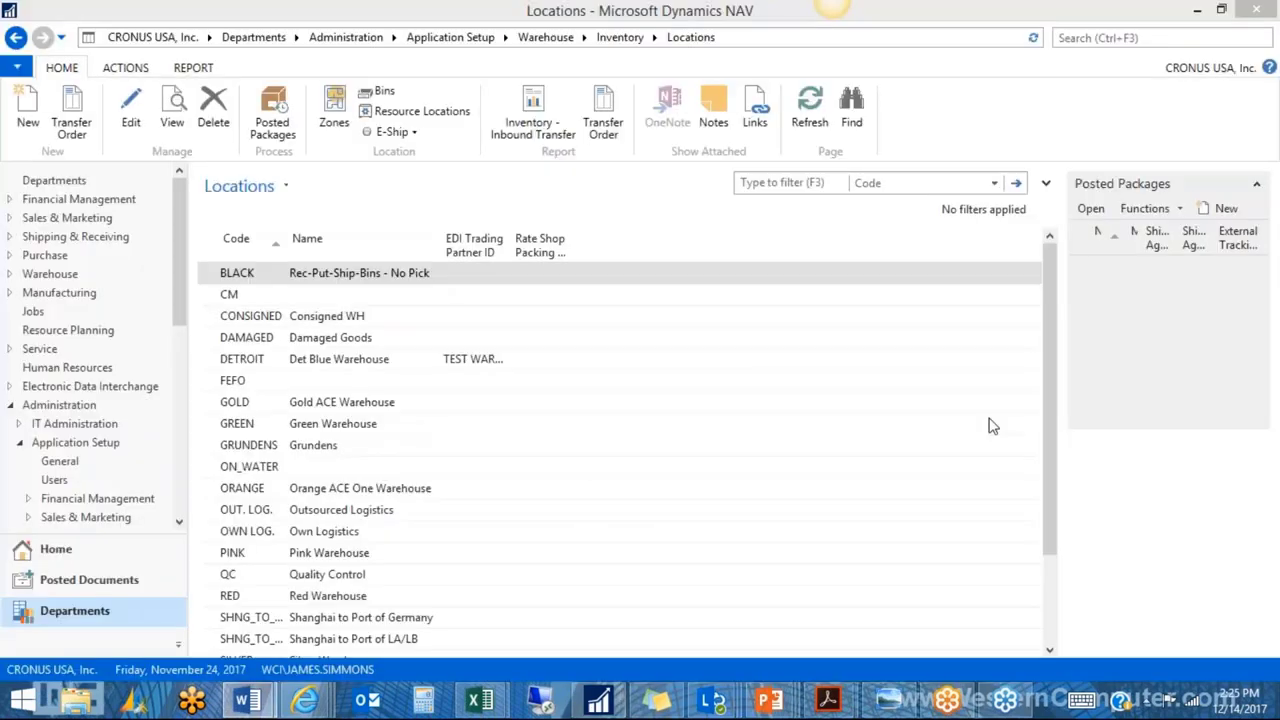
# Search for the warehouse journal templates and open the batches of the ADJMT adjustment journal template.
pyautogui.click(1105, 37)
pyautogui.write('w')
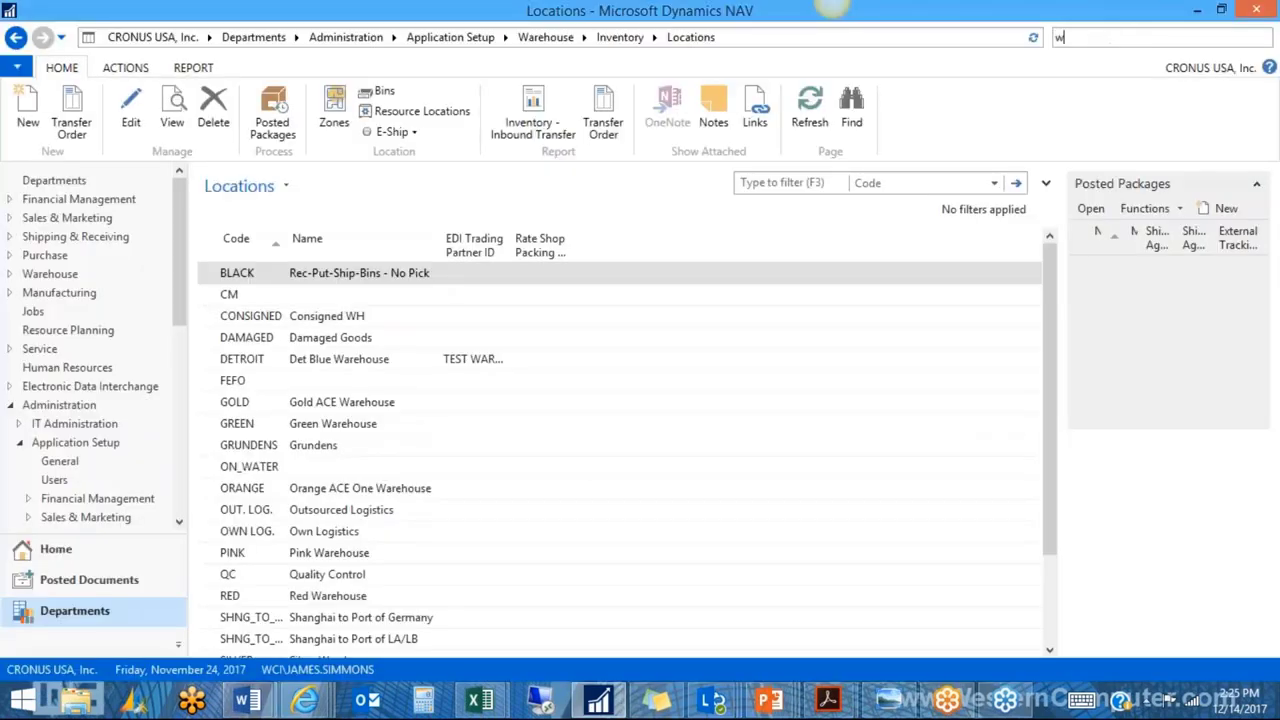
pyautogui.write('hse journal')
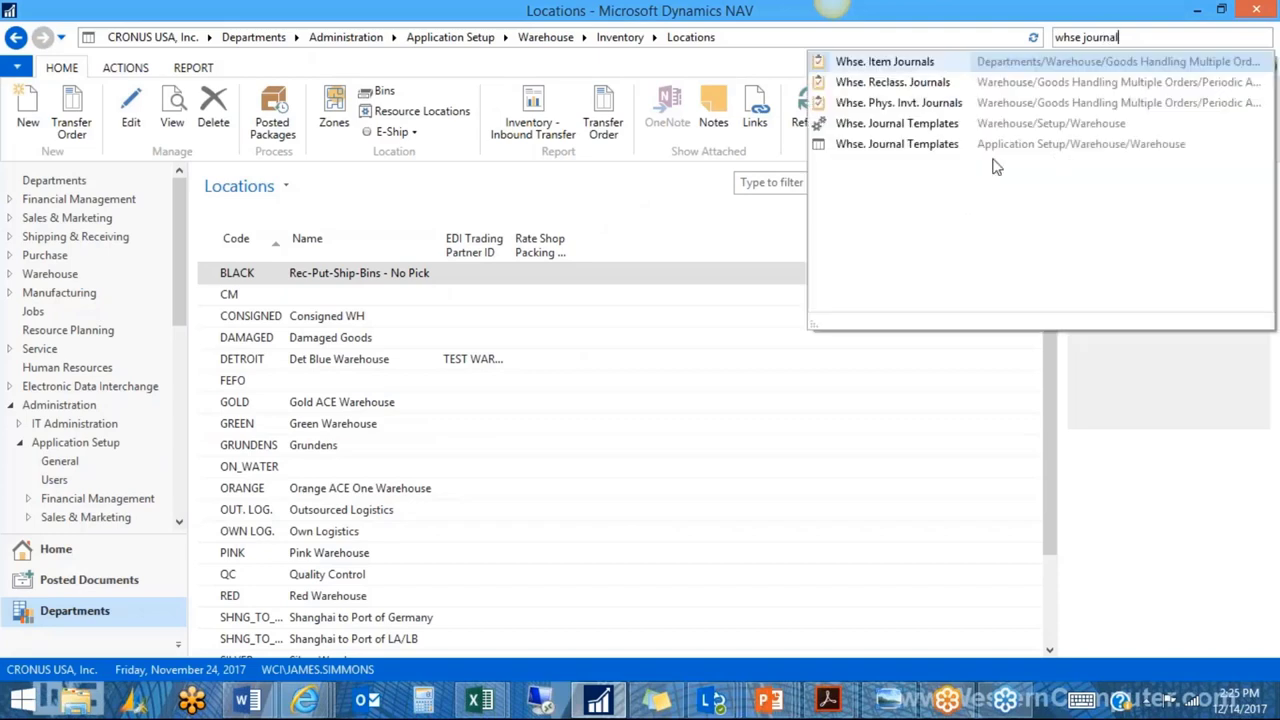
pyautogui.click(932, 146)
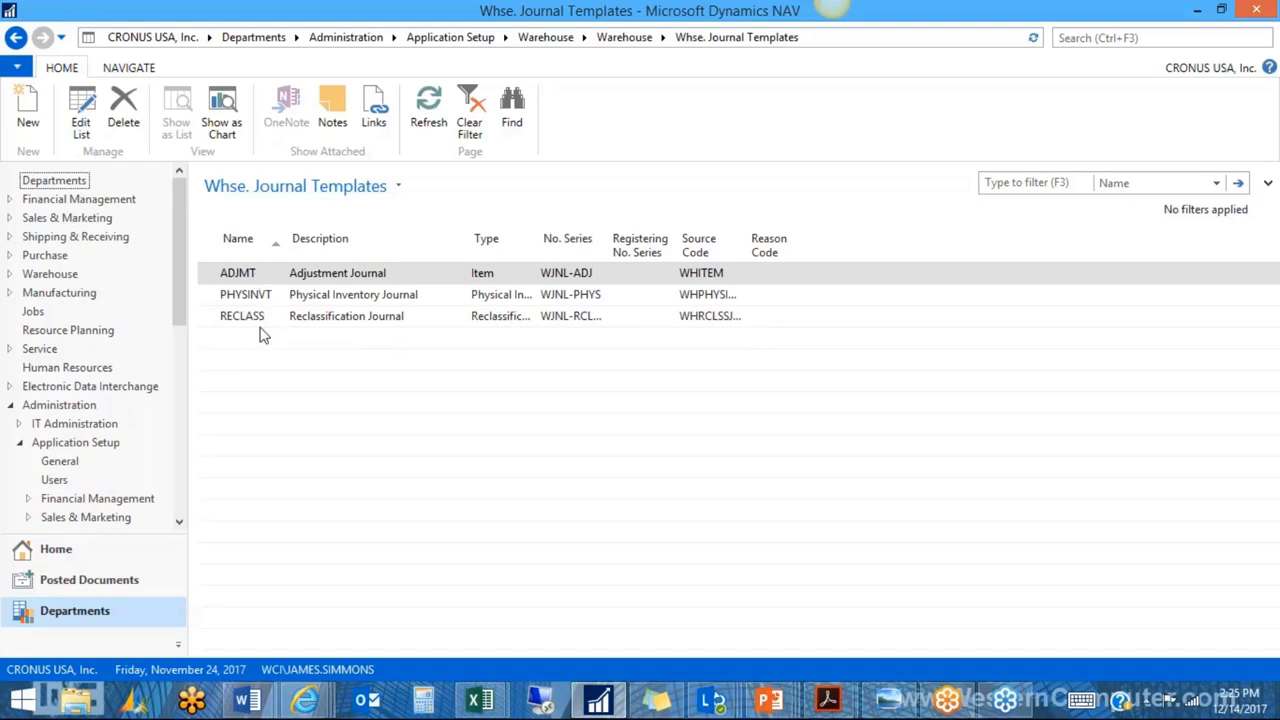
pyautogui.click(213, 275)
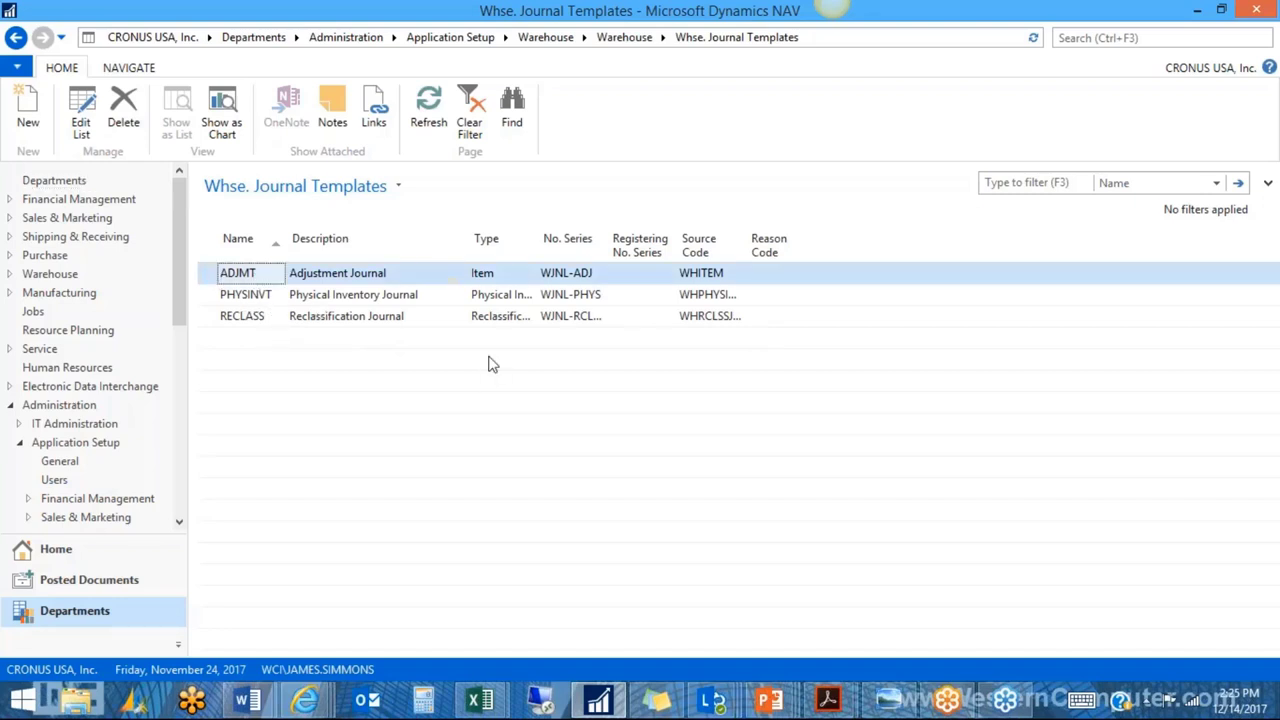
pyautogui.click(130, 70)
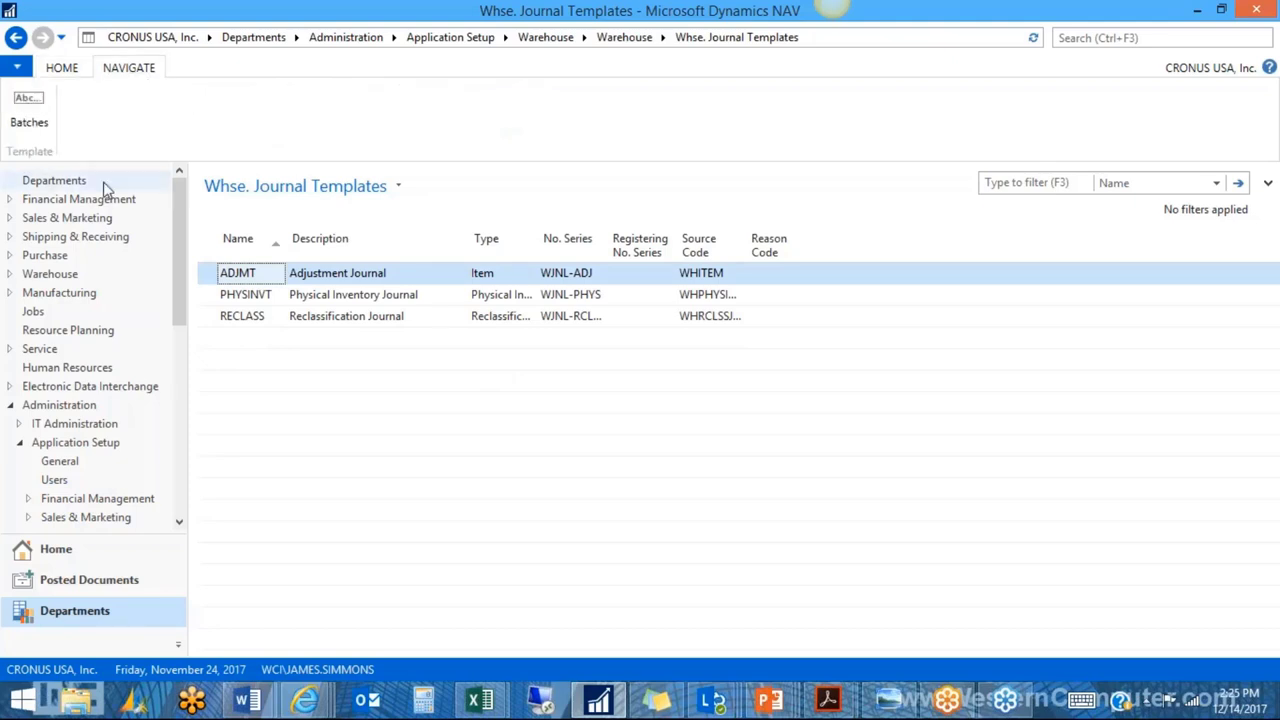
pyautogui.click(27, 120)
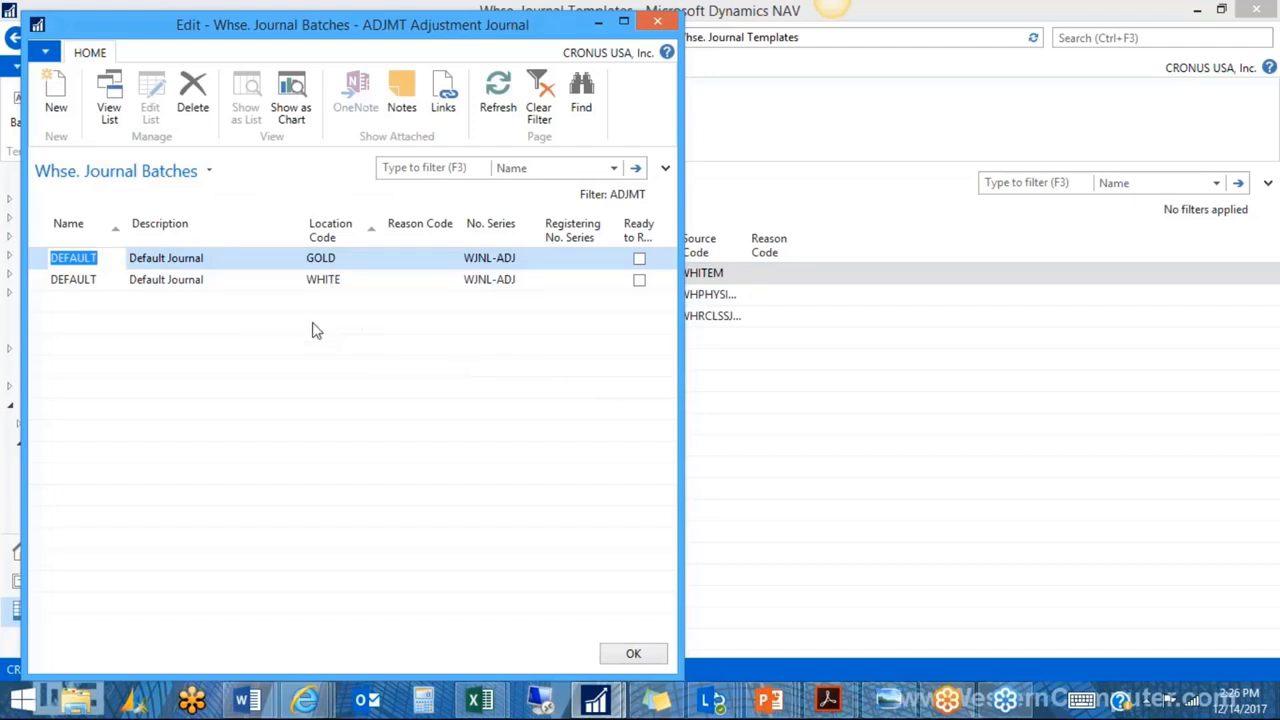
# Add a new warehouse journal batch named DEFAULT to the ADJMT adjustment journal.
pyautogui.click(56, 100)
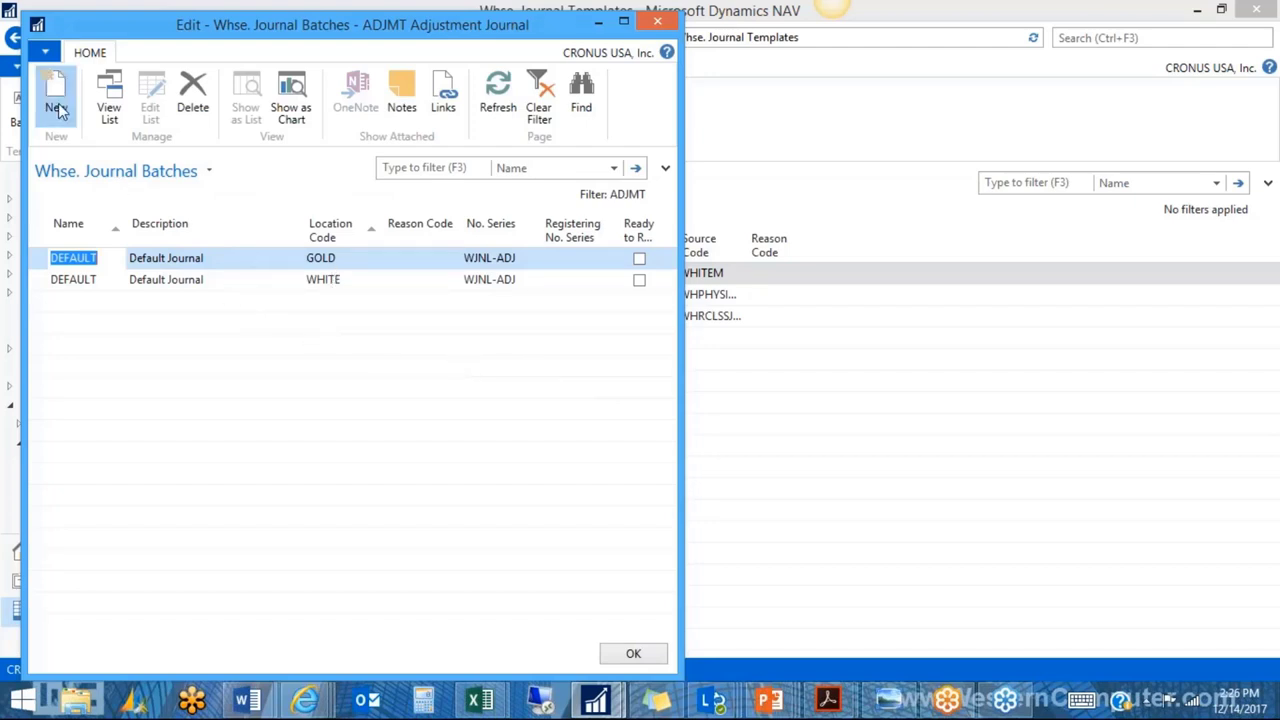
pyautogui.write('Defa')
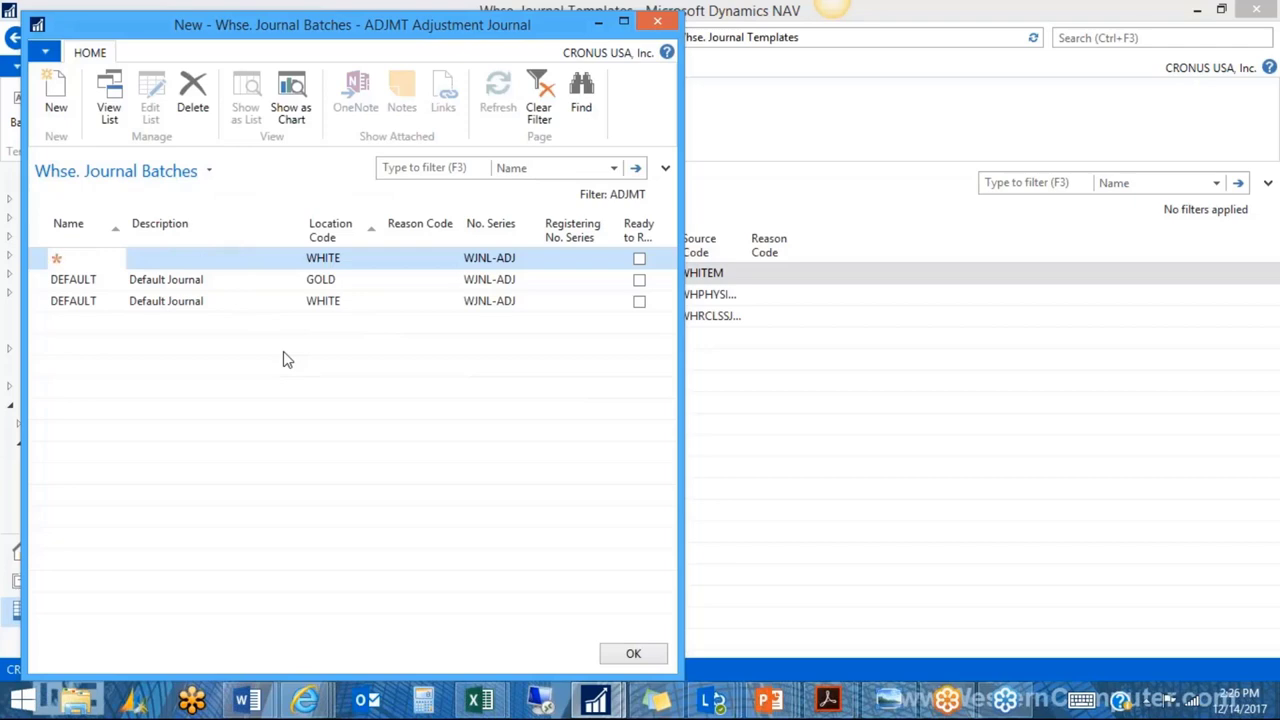
pyautogui.write('ult')
pyautogui.press('BackSpace')
pyautogui.press('BackSpace')
pyautogui.press('BackSpace')
pyautogui.write('ult')
pyautogui.press('BackSpace')
pyautogui.press('BackSpace')
pyautogui.press('BackSpace')
pyautogui.press('BackSpace')
pyautogui.press('BackSpace')
pyautogui.press('BackSpace')
pyautogui.press('BackSpace')
pyautogui.write('DEFAULT')
pyautogui.press('Tab')
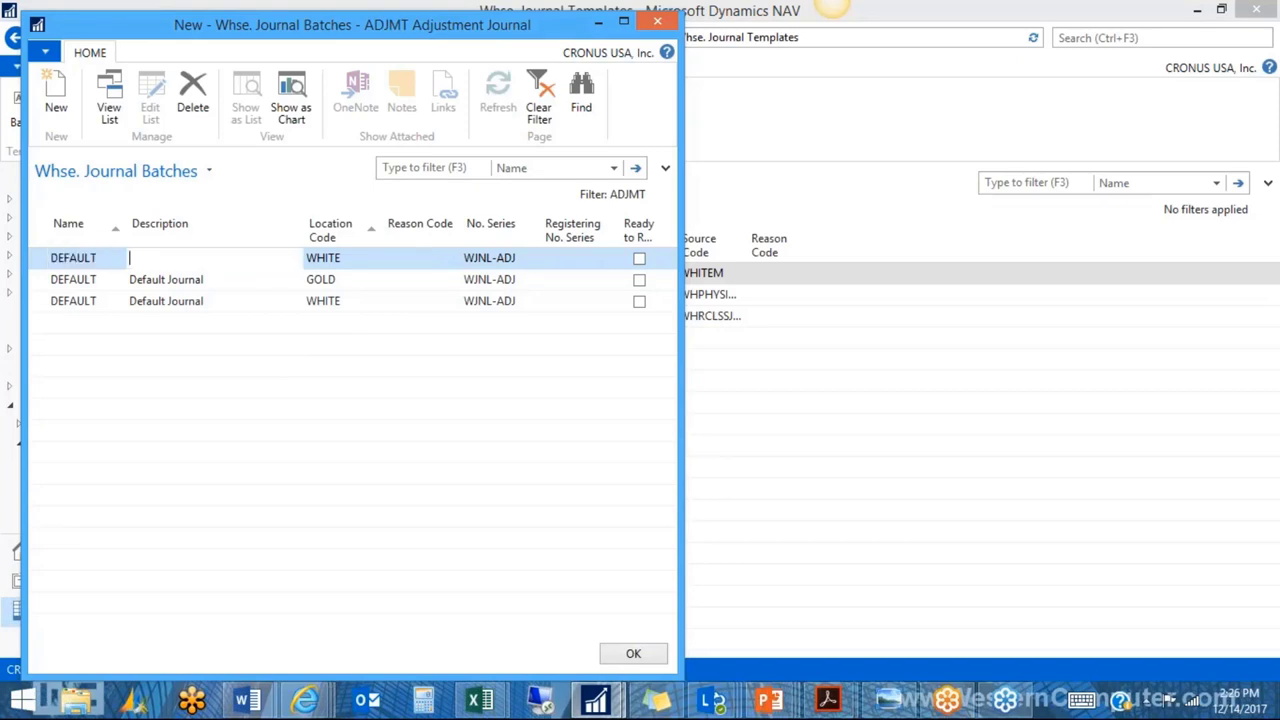
# Set the new DEFAULT batch's location code to ATLANTA and close the journal batches.
pyautogui.click(340, 262)
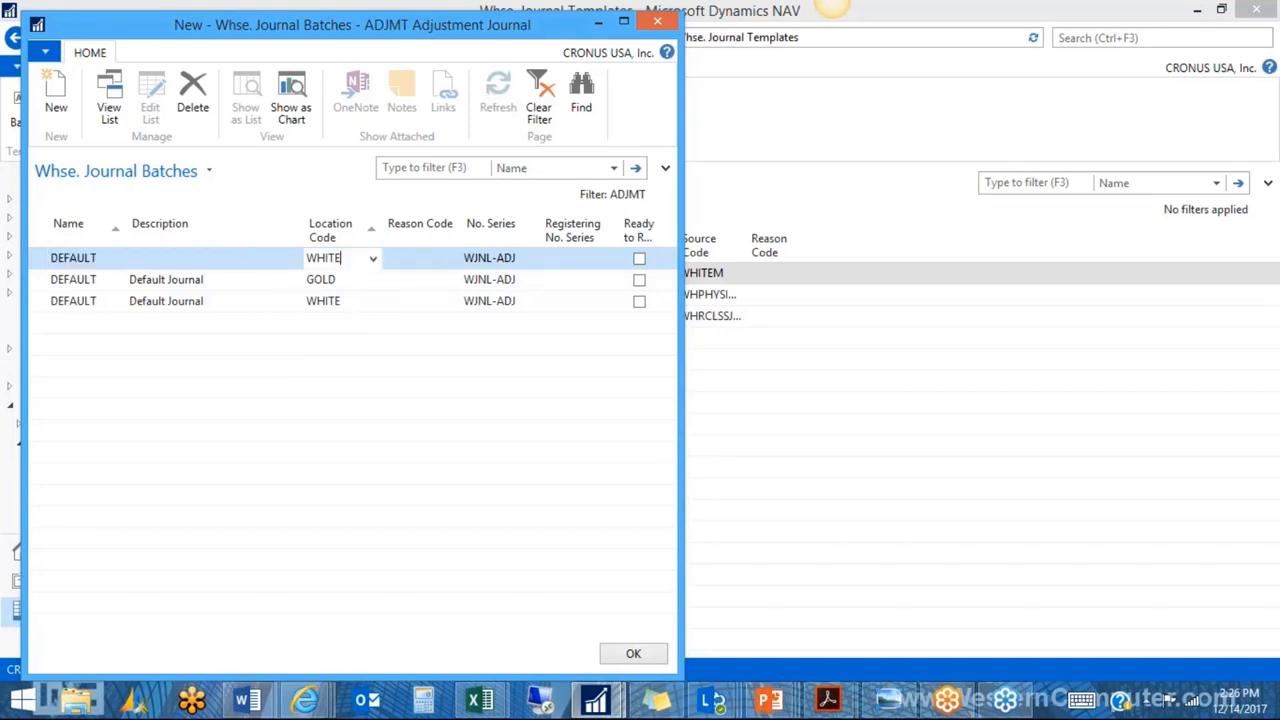
pyautogui.click(372, 258)
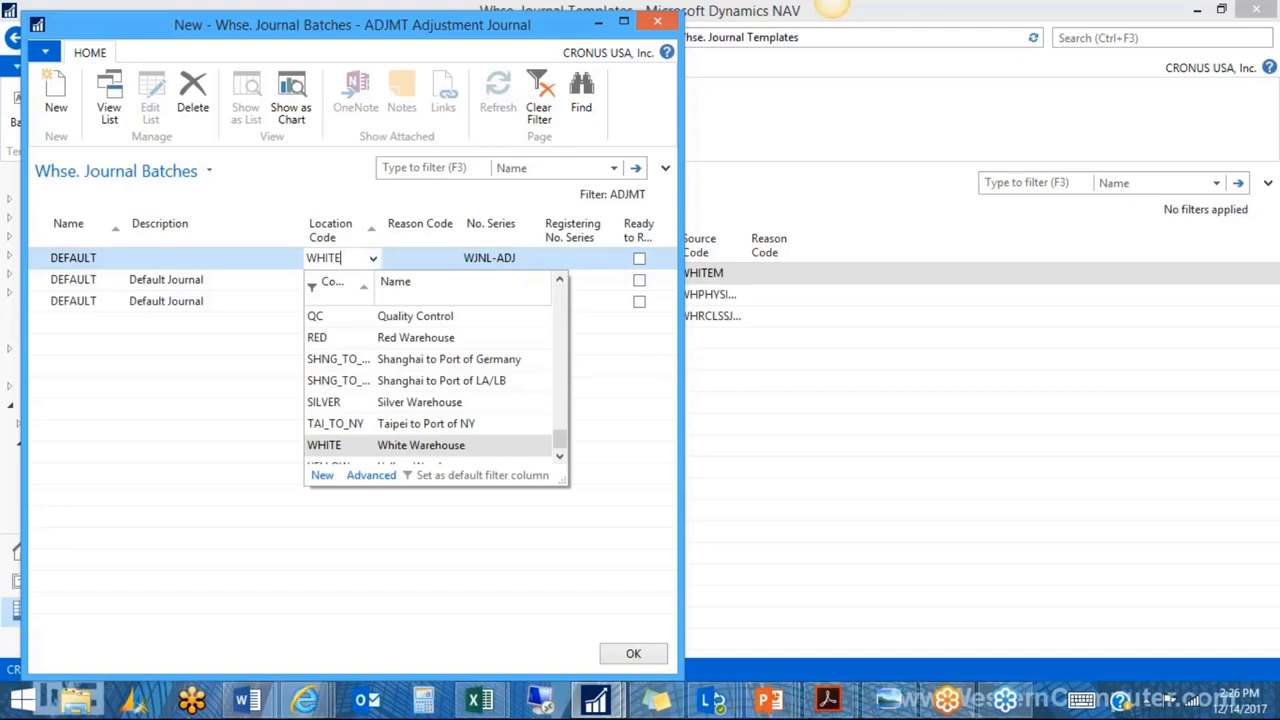
pyautogui.write('atlan')
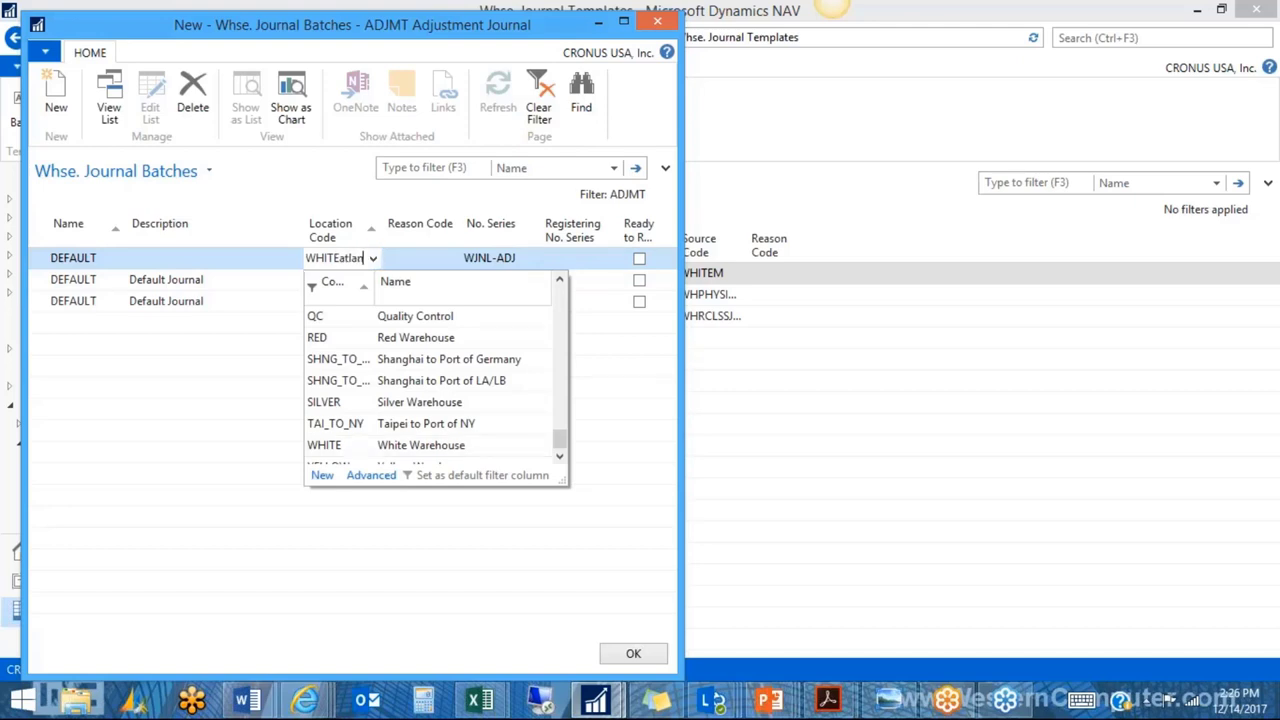
pyautogui.hotkey('ctrl', 'a')
pyautogui.press('BackSpace')
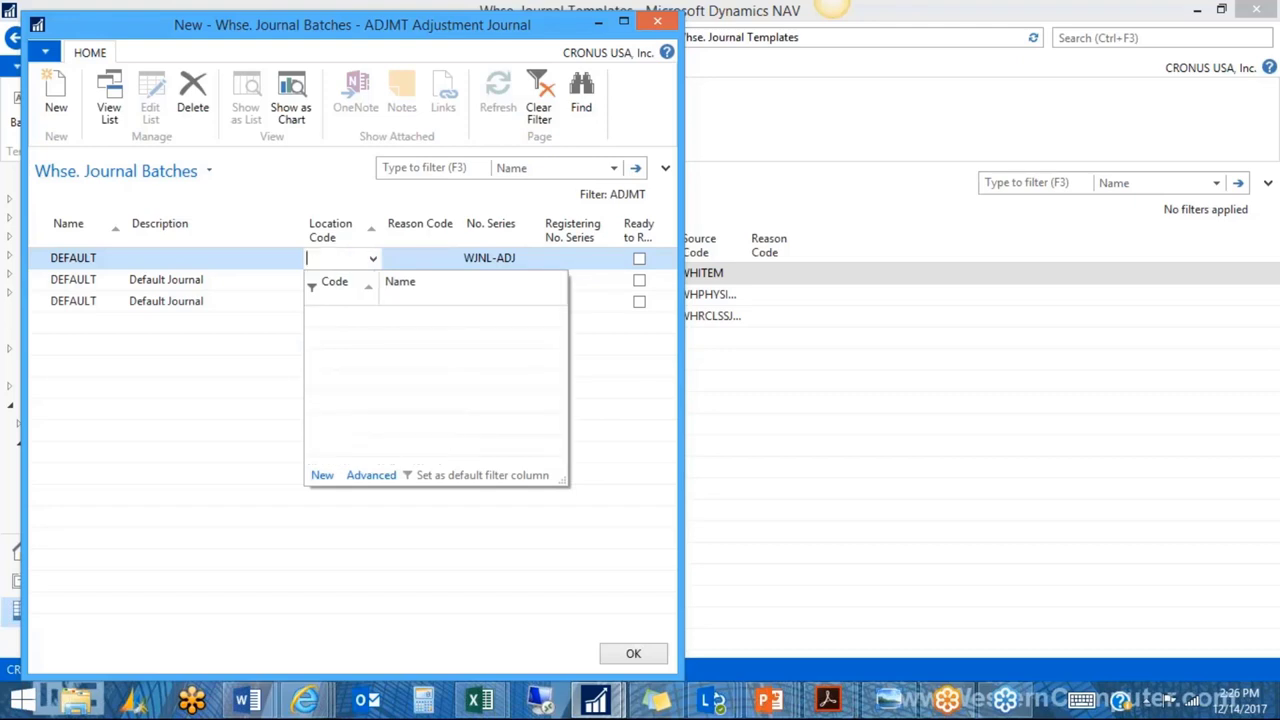
pyautogui.write('atlanta')
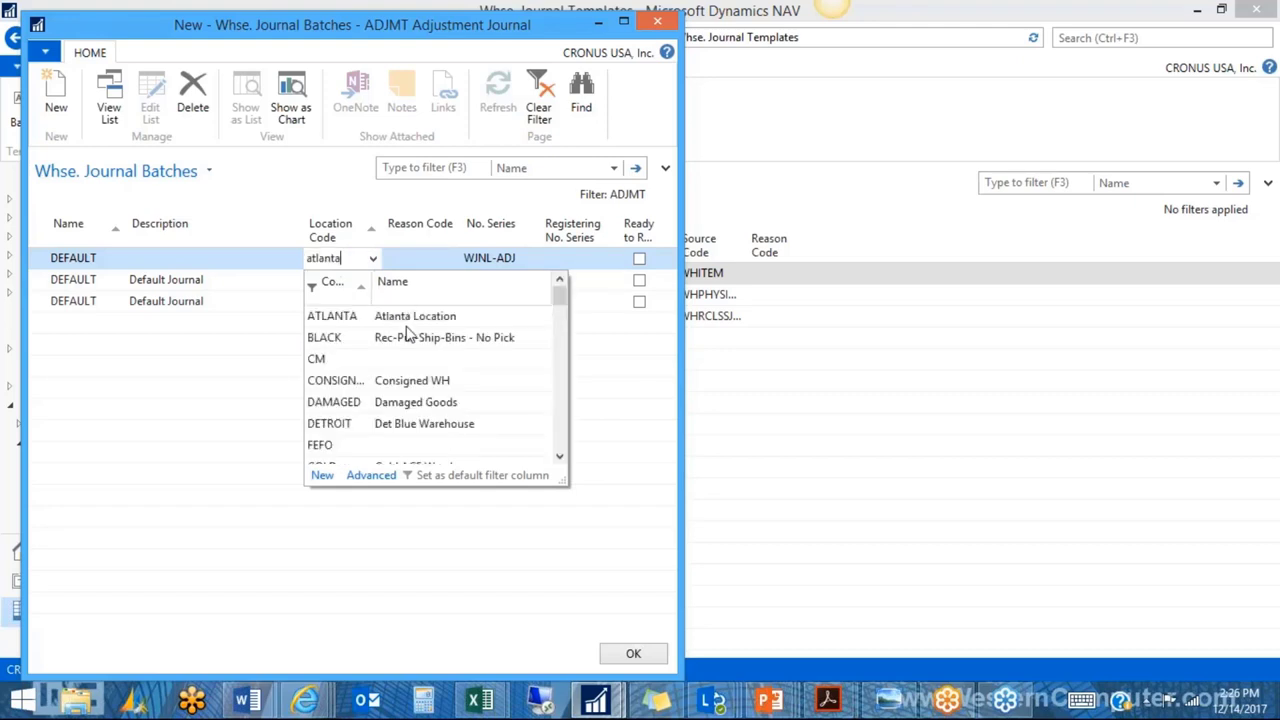
pyautogui.press('Return')
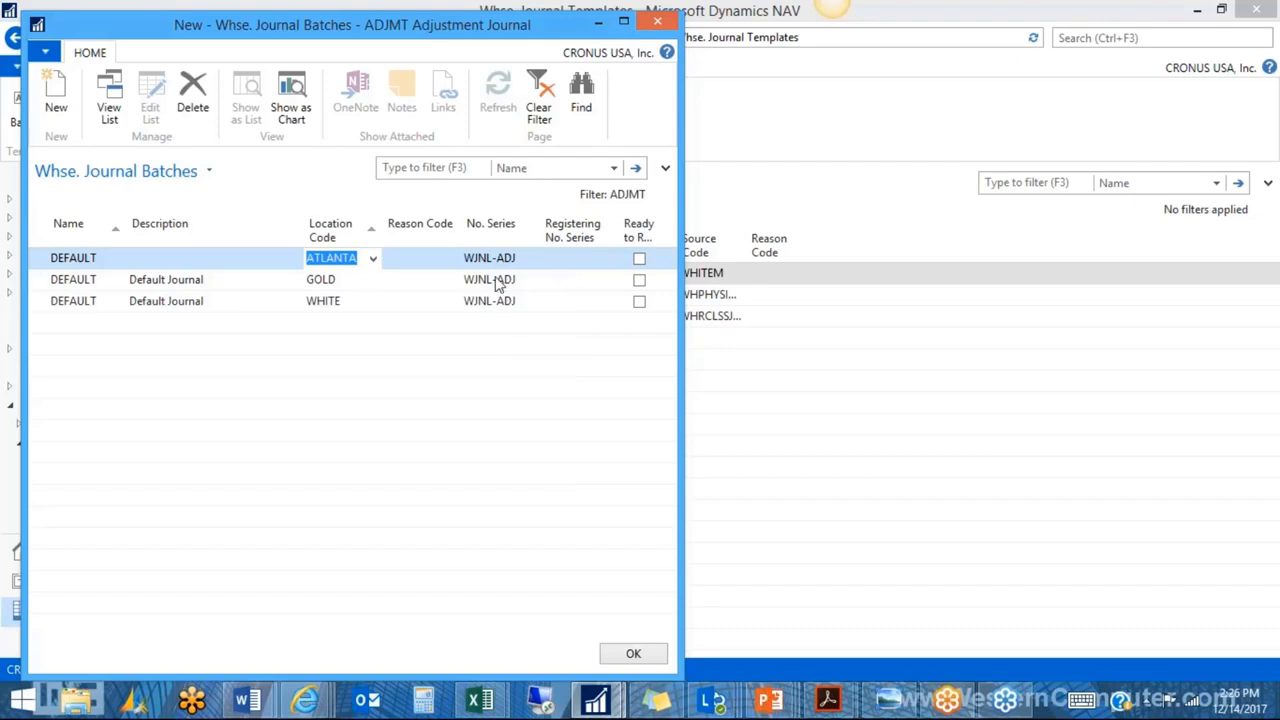
pyautogui.click(523, 326)
pyautogui.click(513, 259)
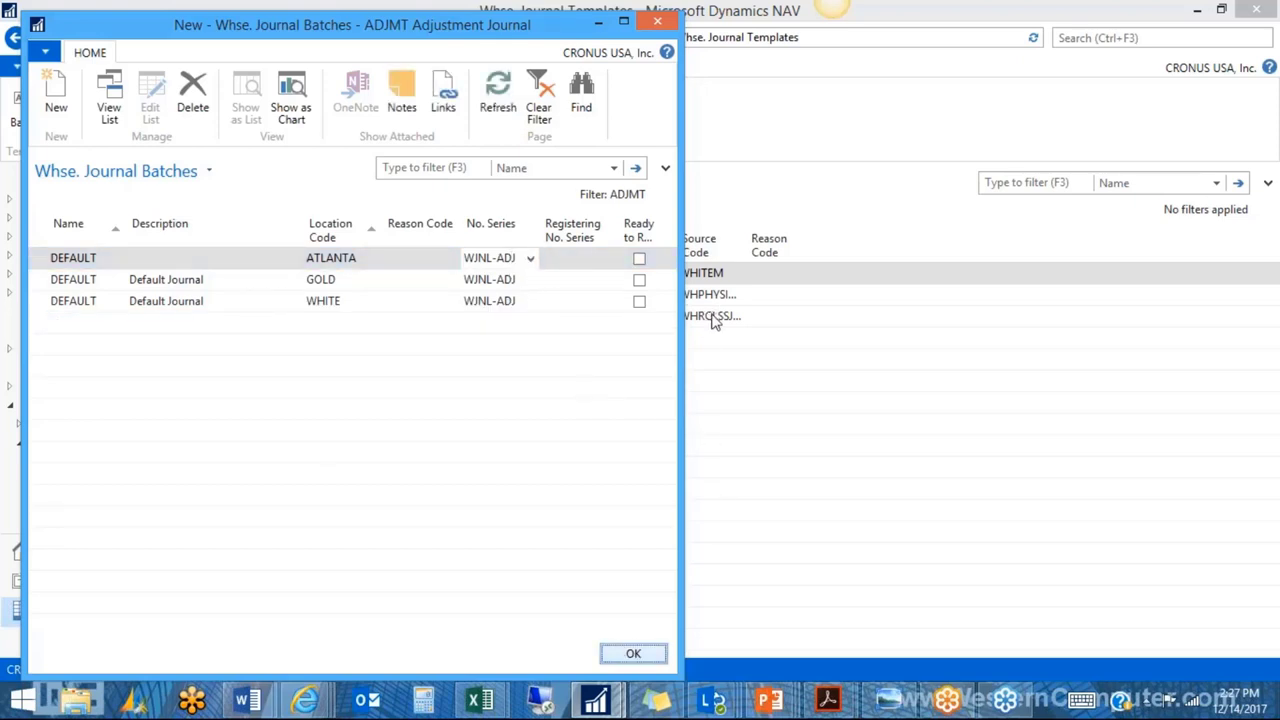
pyautogui.click(770, 430)
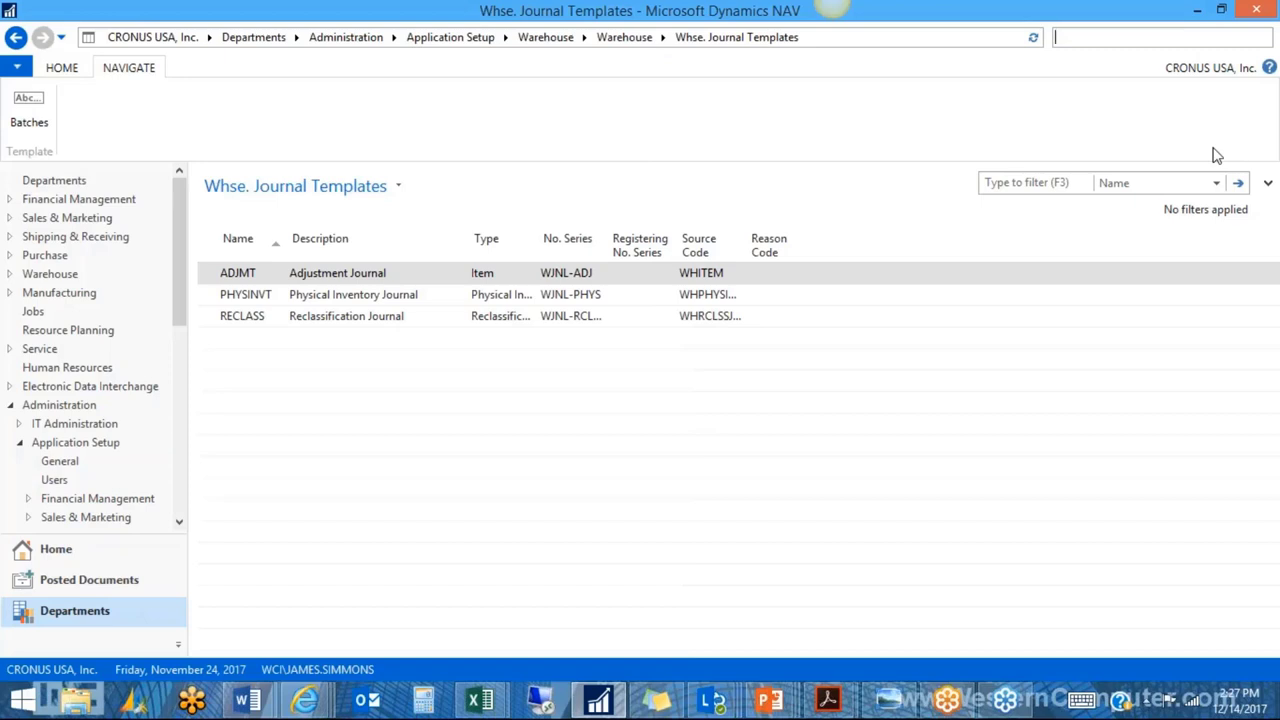
# Search for "warehouse em" and open the Warehouse Employees list to review its location assignments.
pyautogui.write('warehouse ')
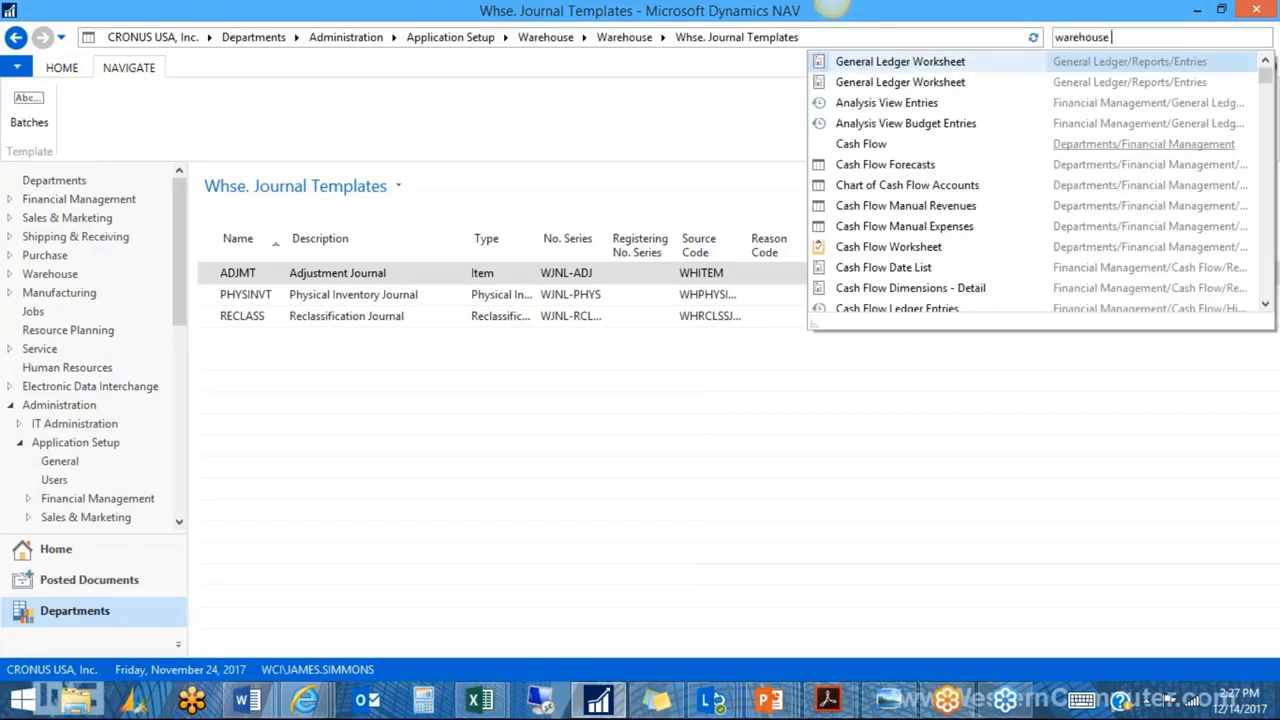
pyautogui.write('em')
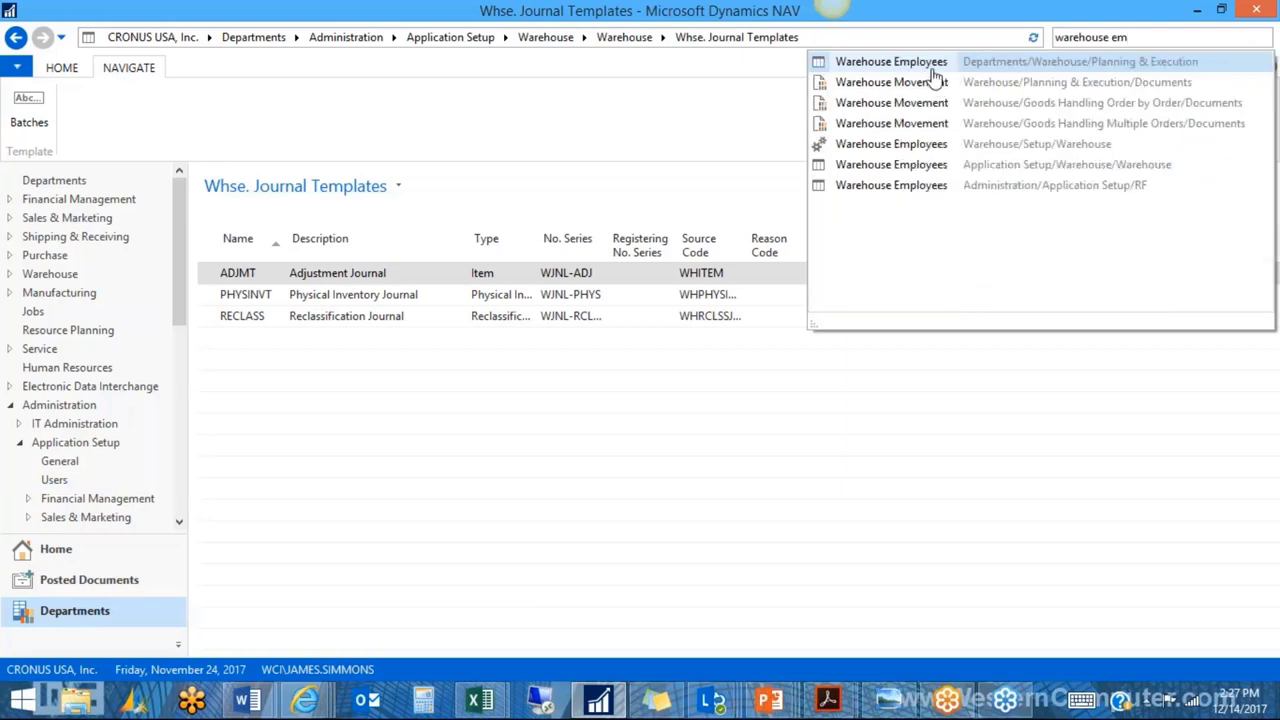
pyautogui.click(929, 61)
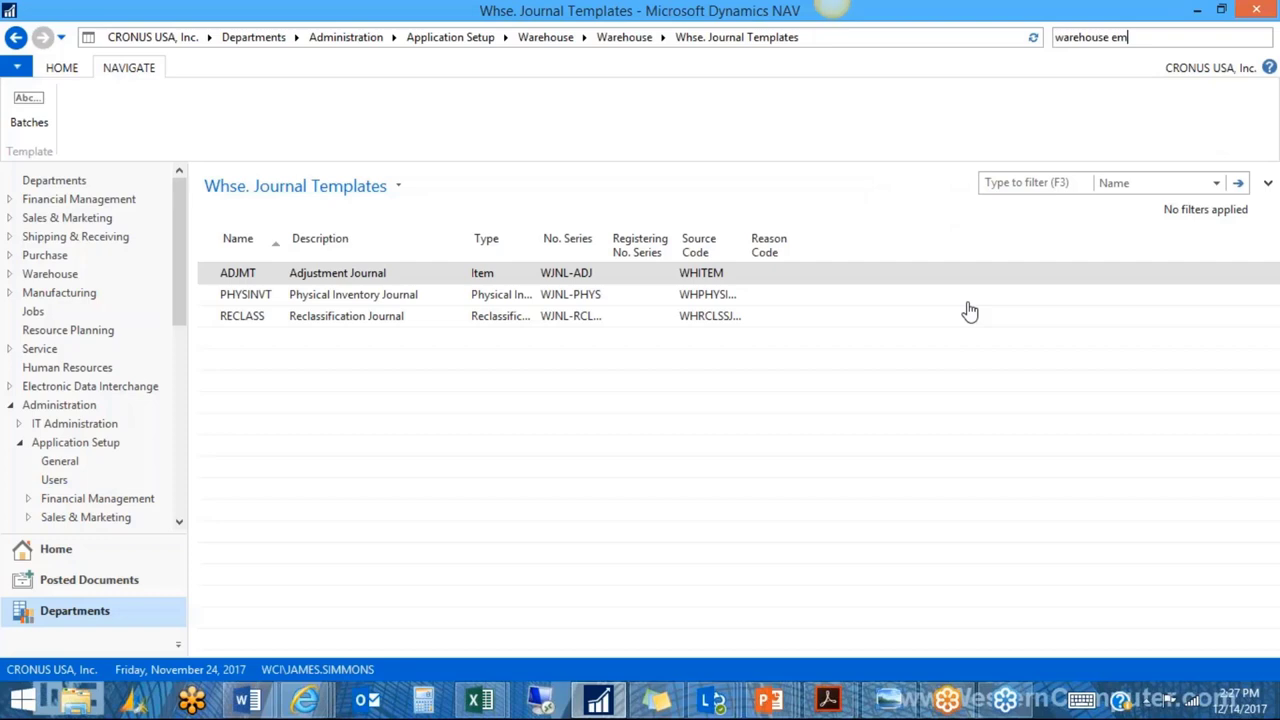
pyautogui.press('Return')
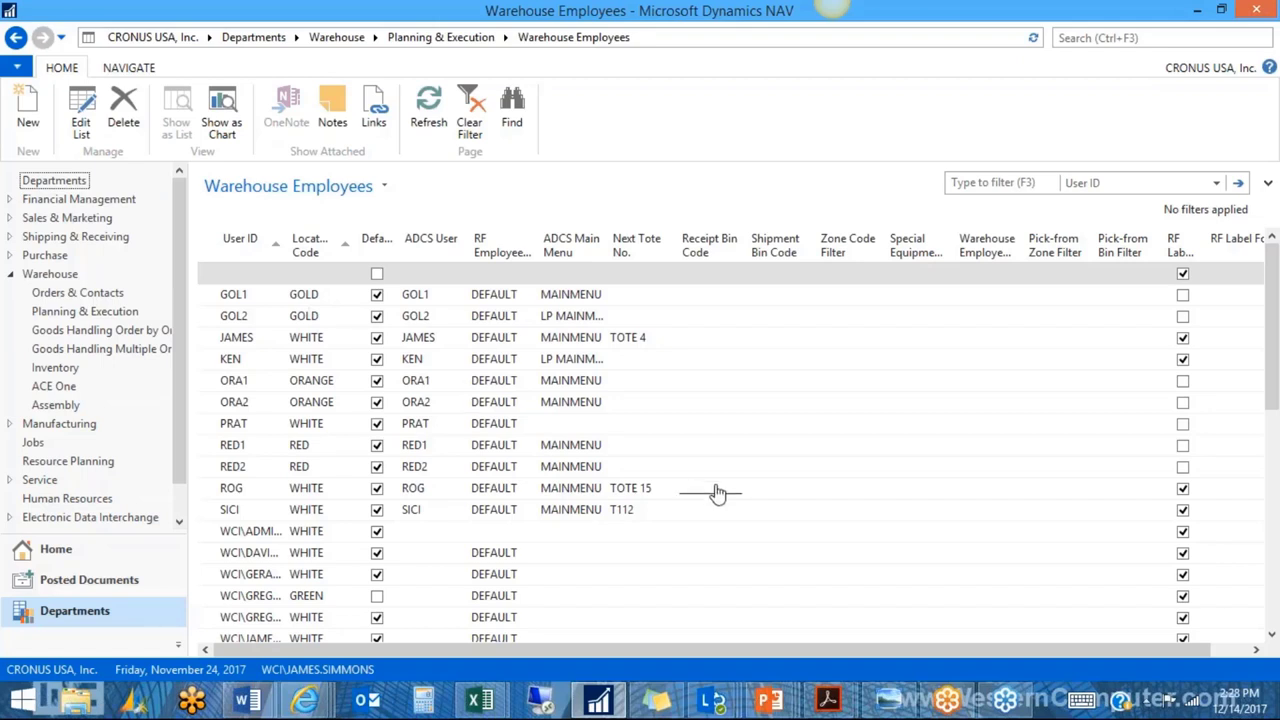
# Search for "Inventory post", review the accounts per location in the Inventory Posting Setup and close it.
pyautogui.click(1078, 36)
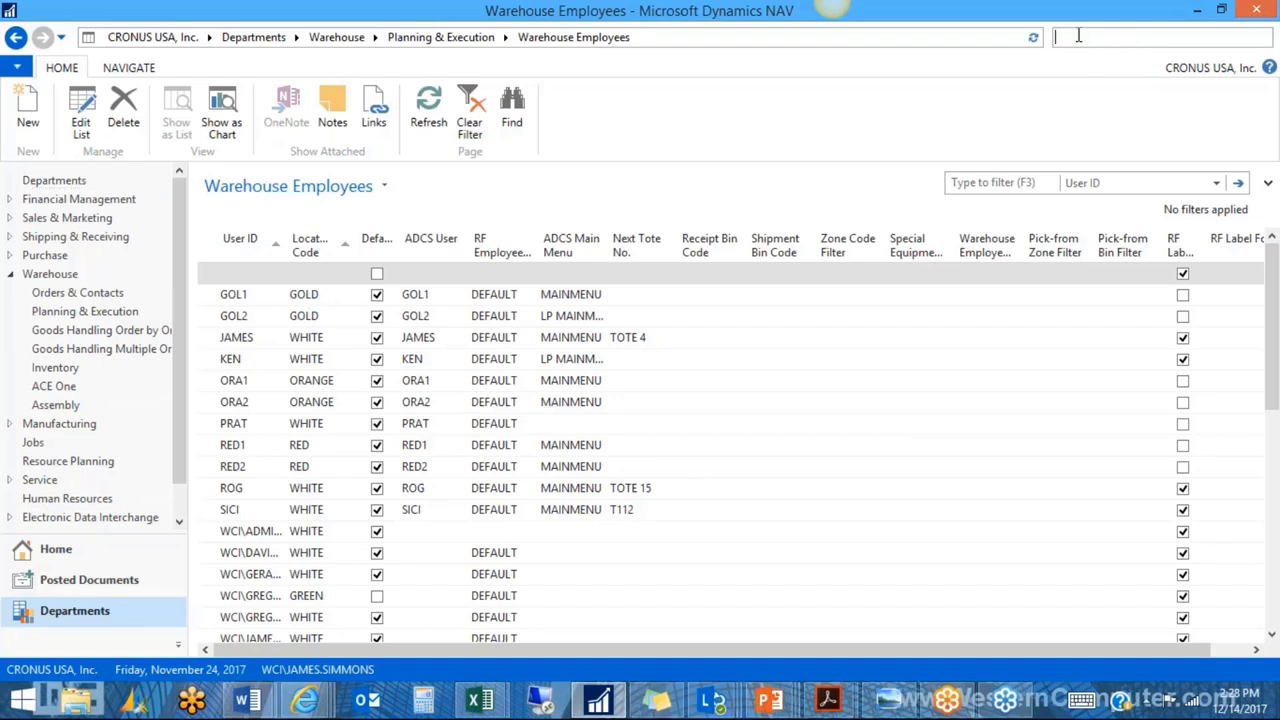
pyautogui.write('Inv')
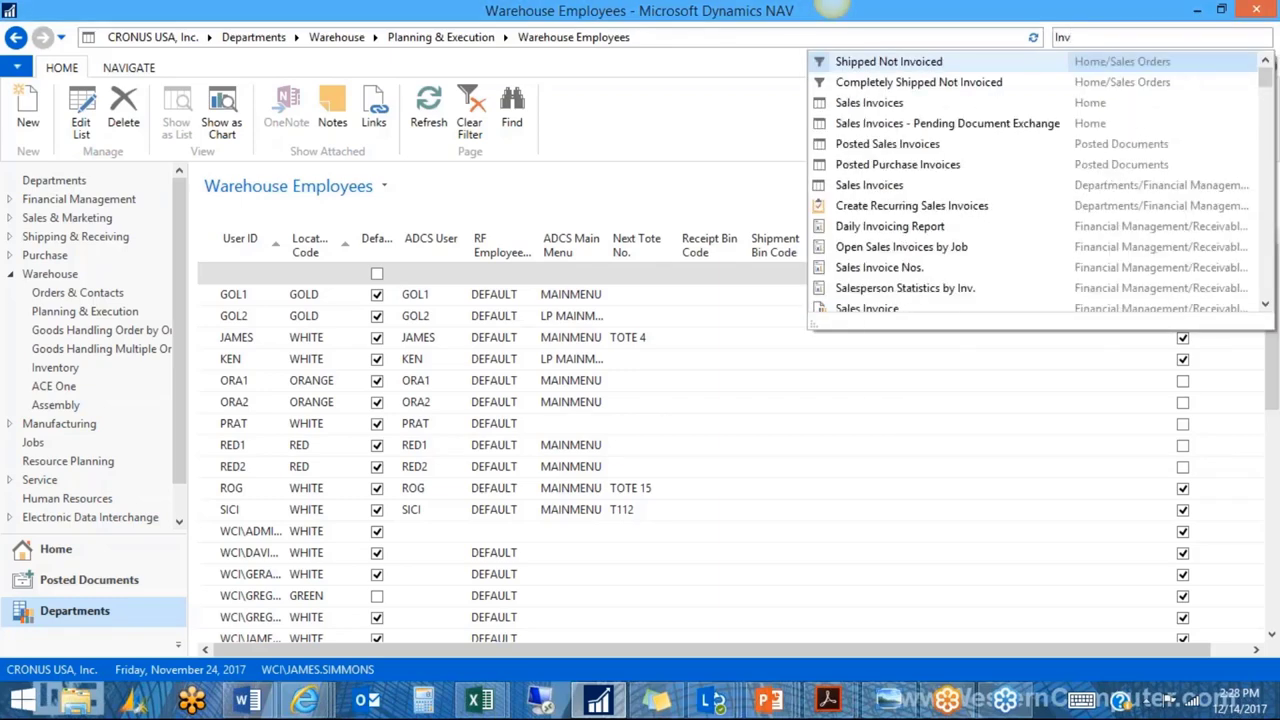
pyautogui.write('en')
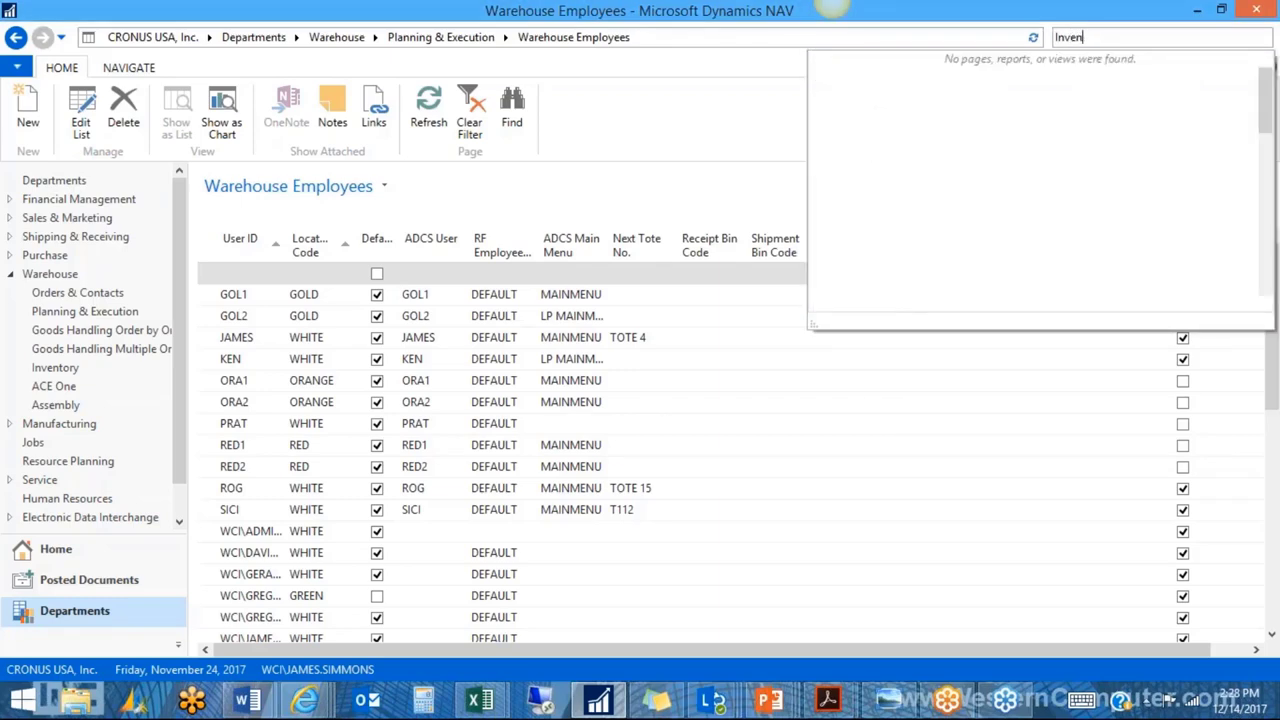
pyautogui.write('tory post')
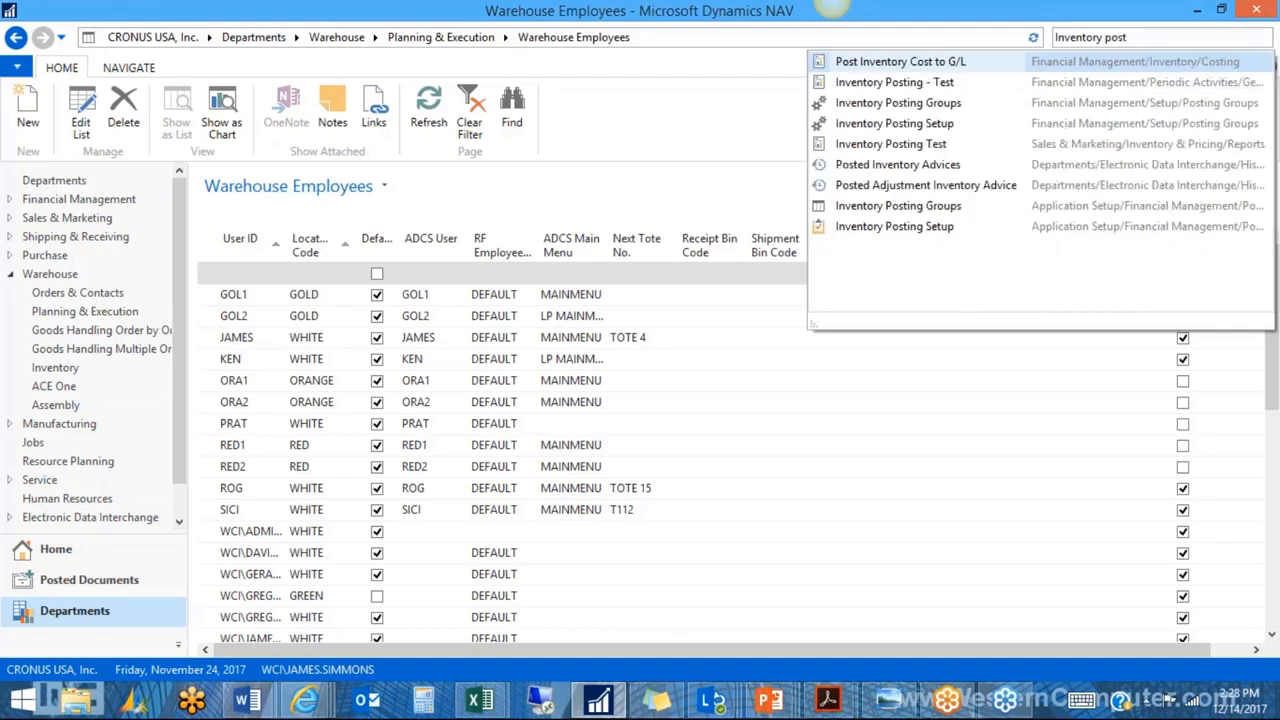
pyautogui.click(930, 132)
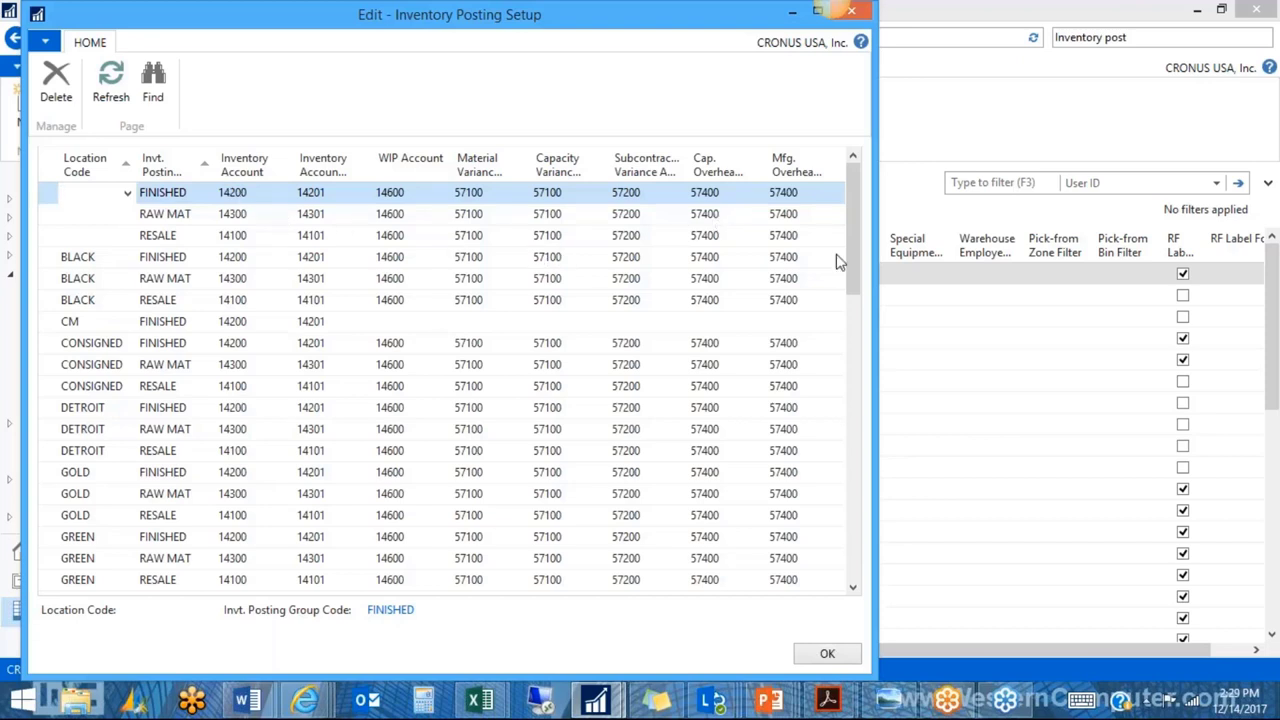
pyautogui.click(828, 654)
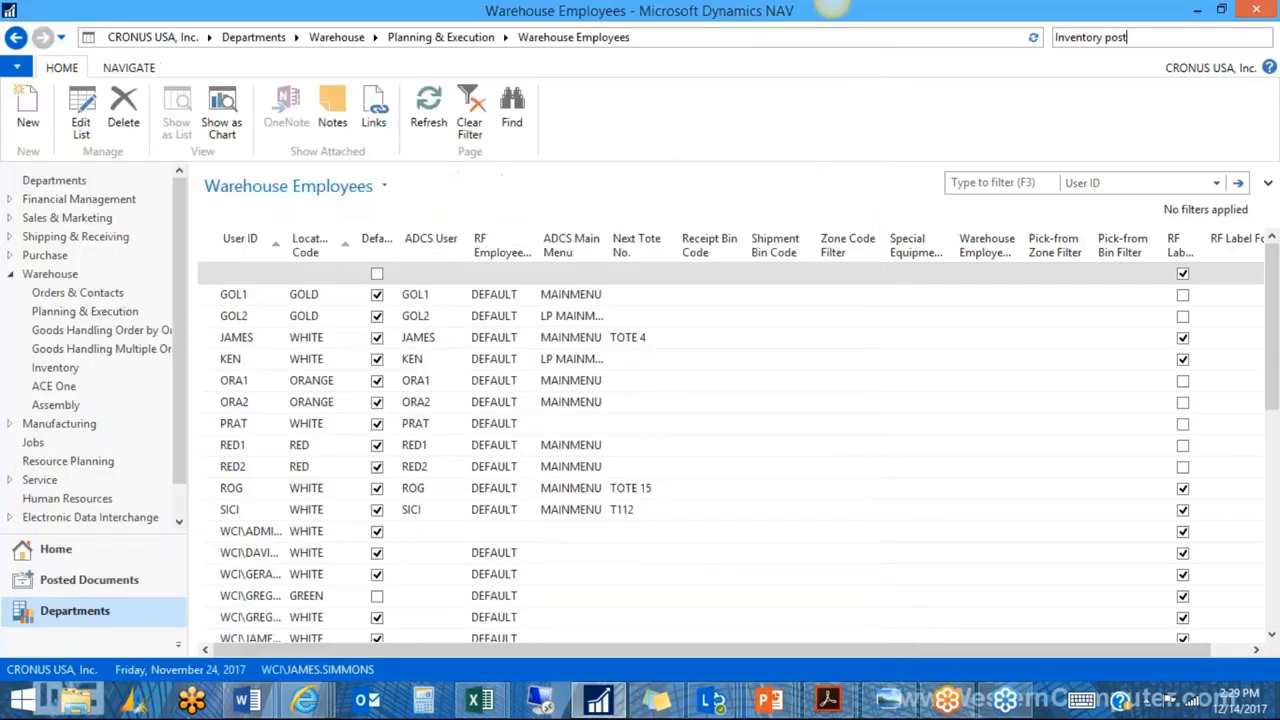